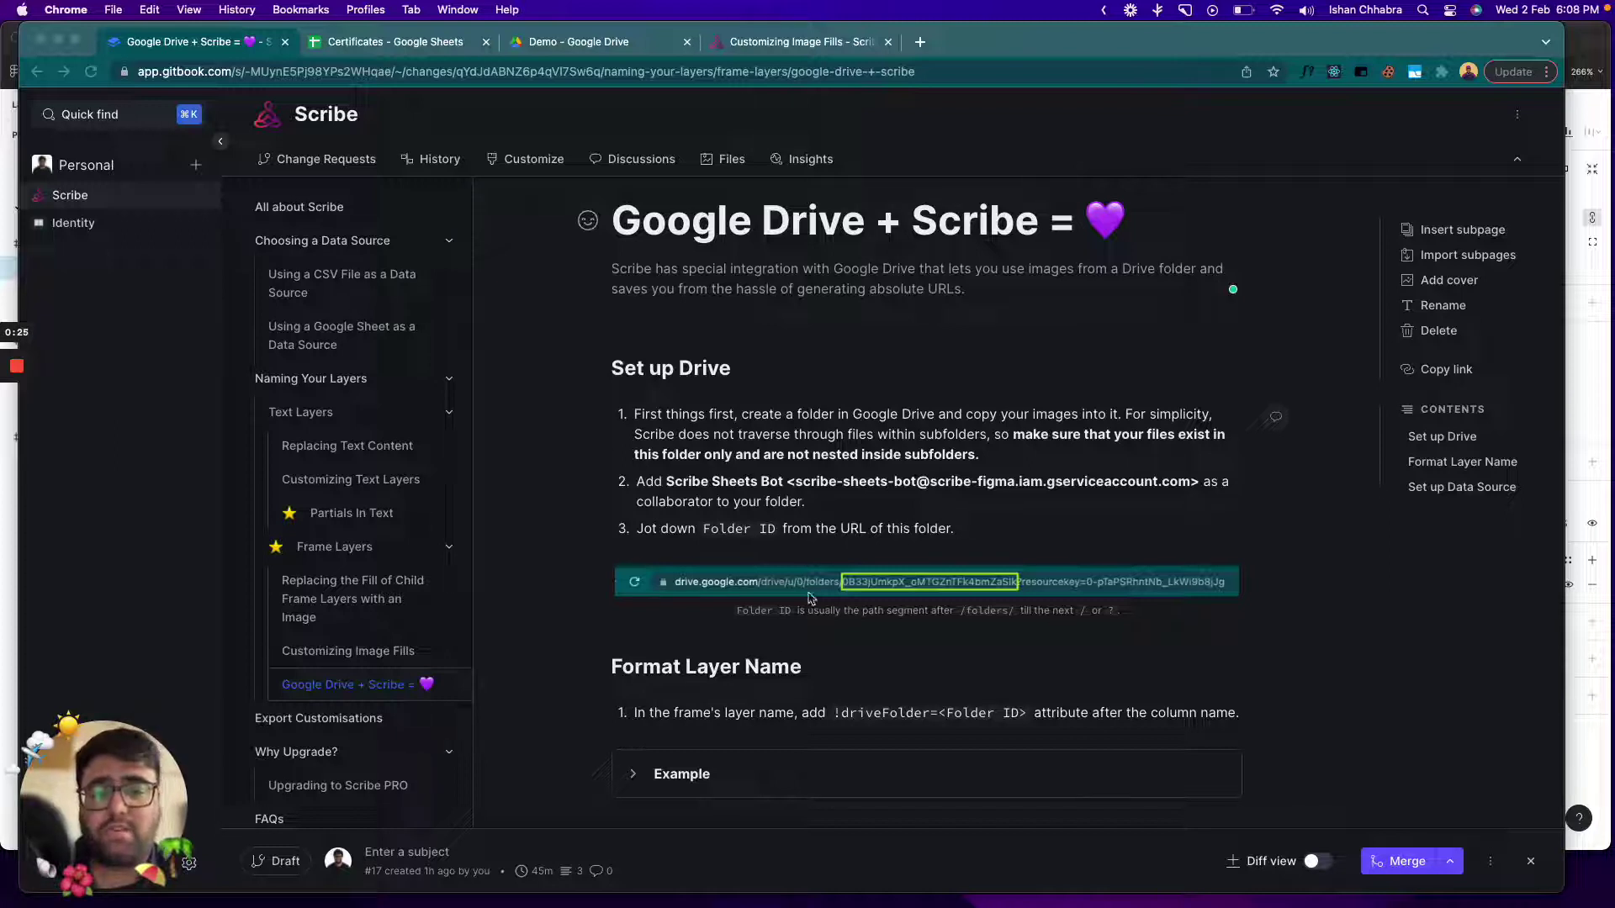
- Switch to the Demo folder in Google Drive and create a new folder named IDCard in it
scroll(942, 521, "down", 2)
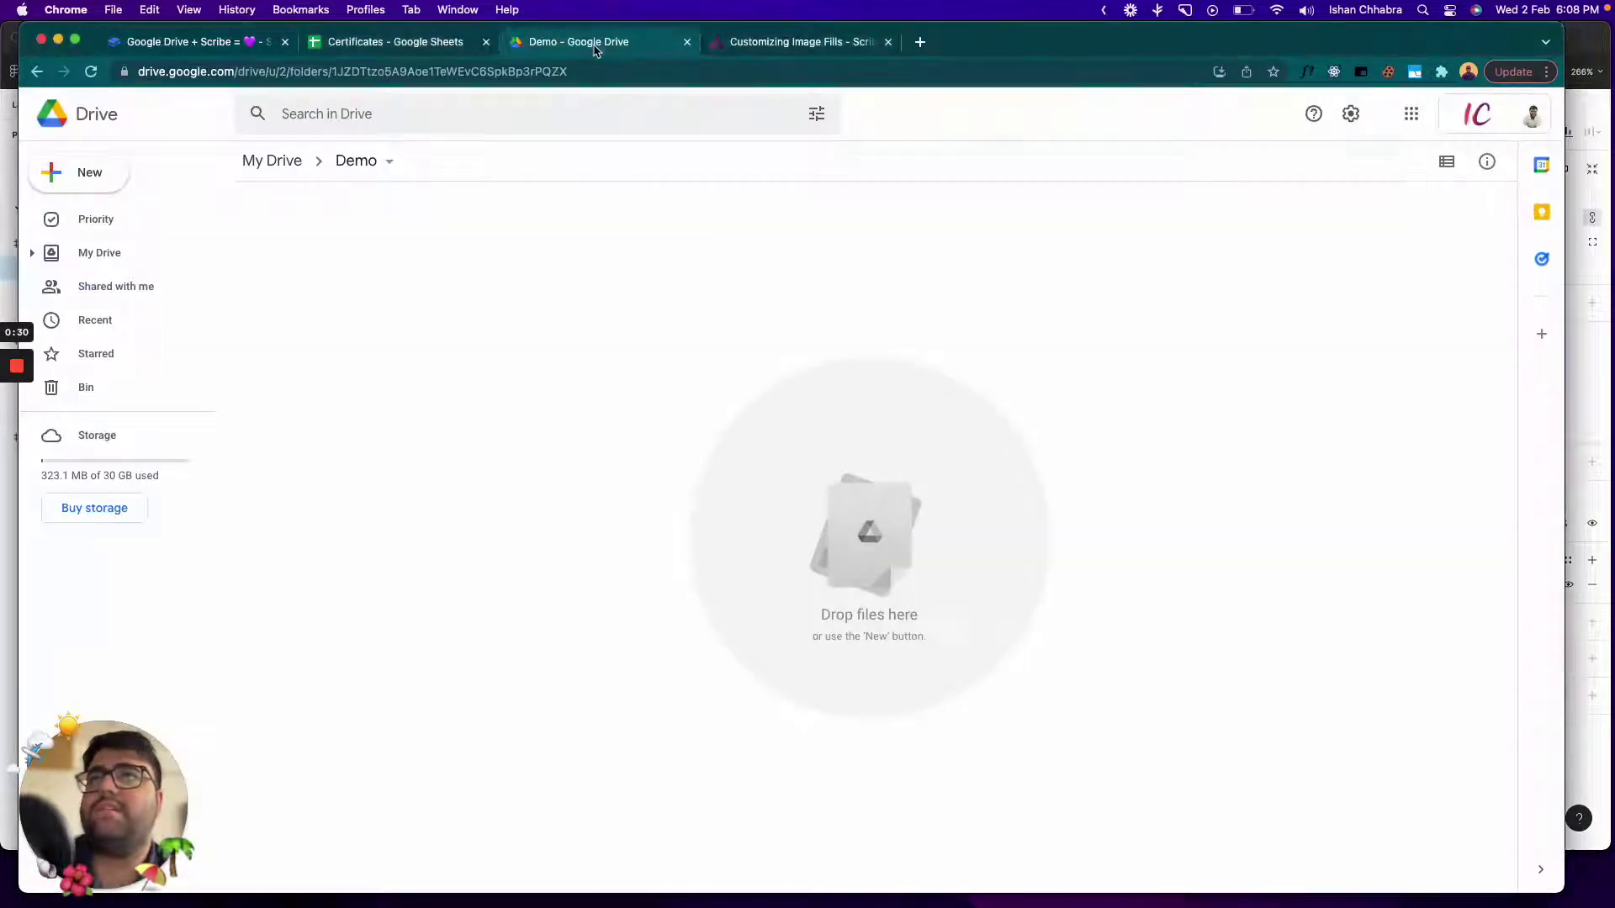
left_click(595, 46)
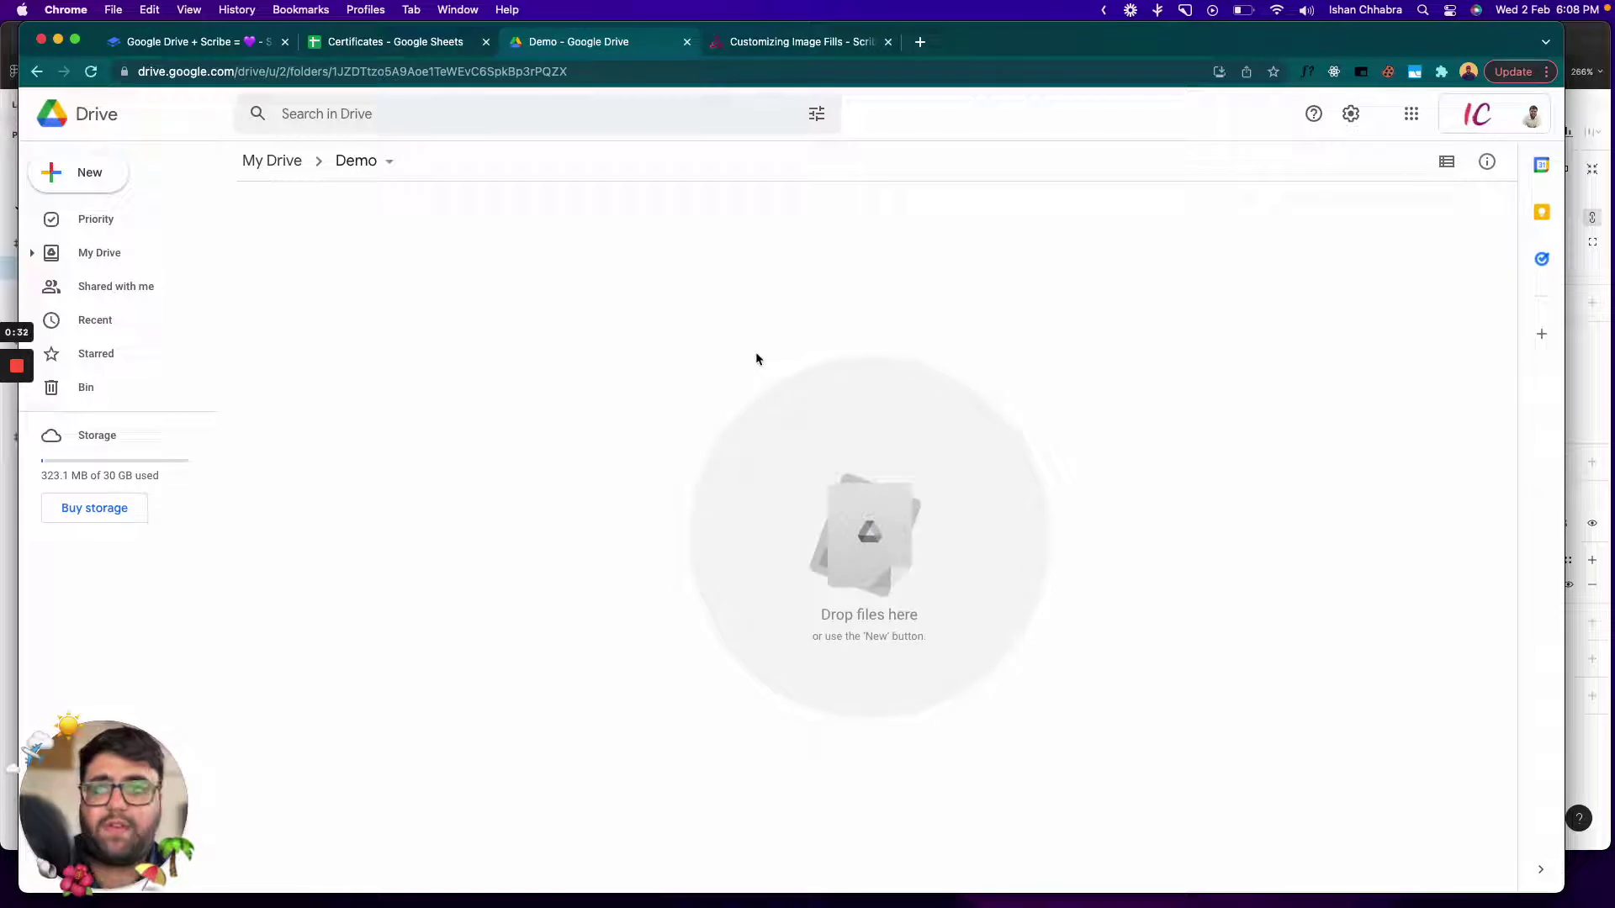
left_click(112, 183)
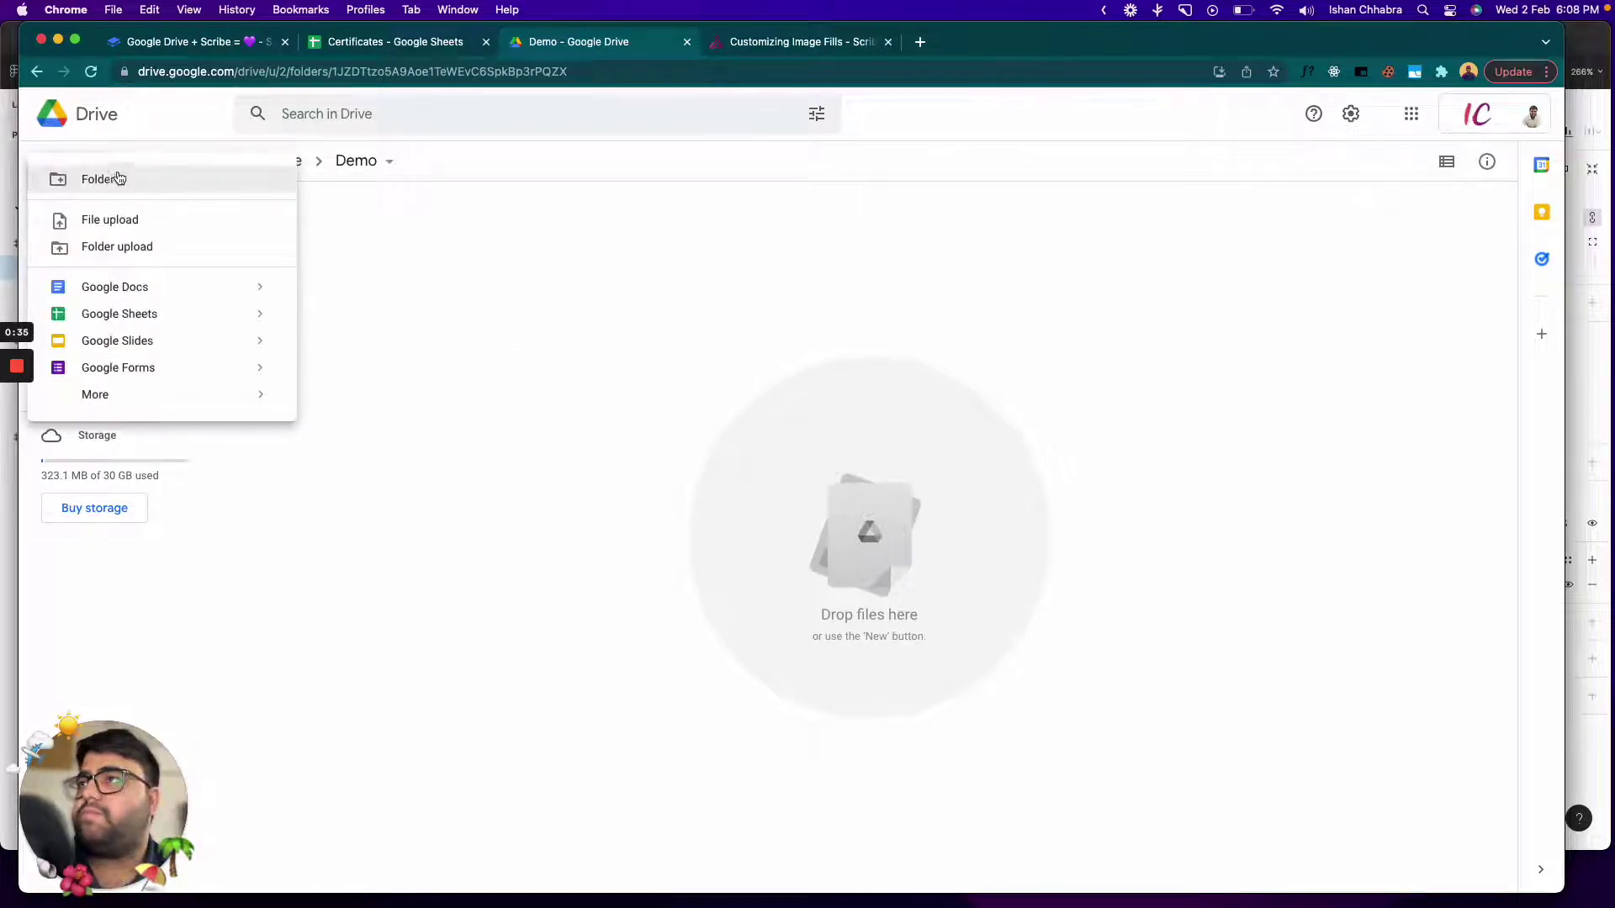
left_click(118, 178)
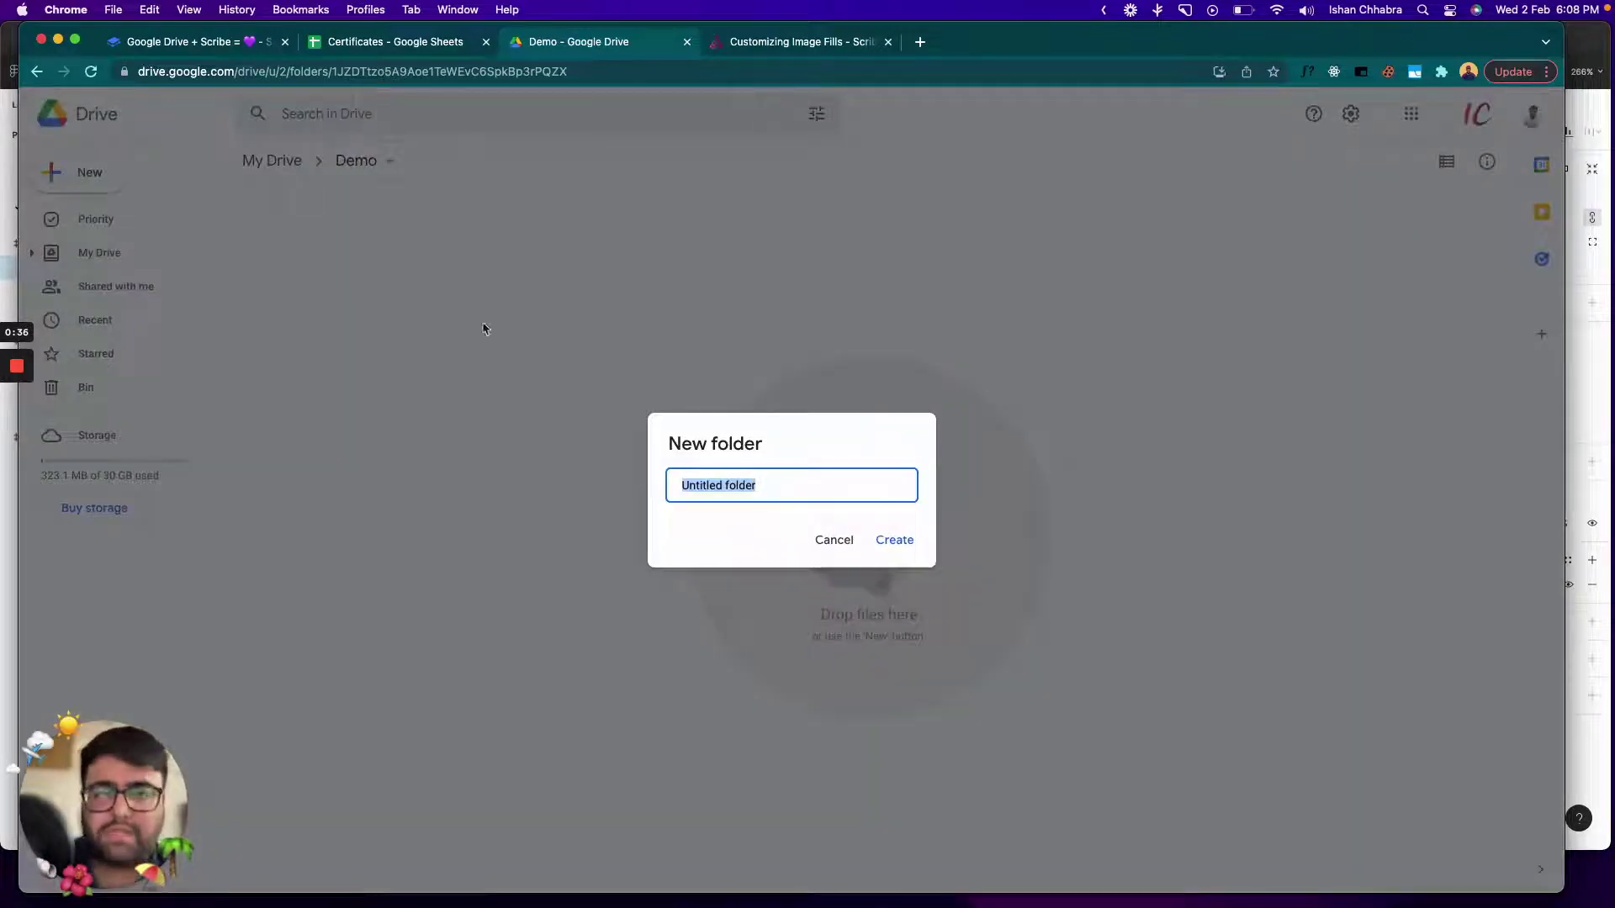
triple_click(759, 486)
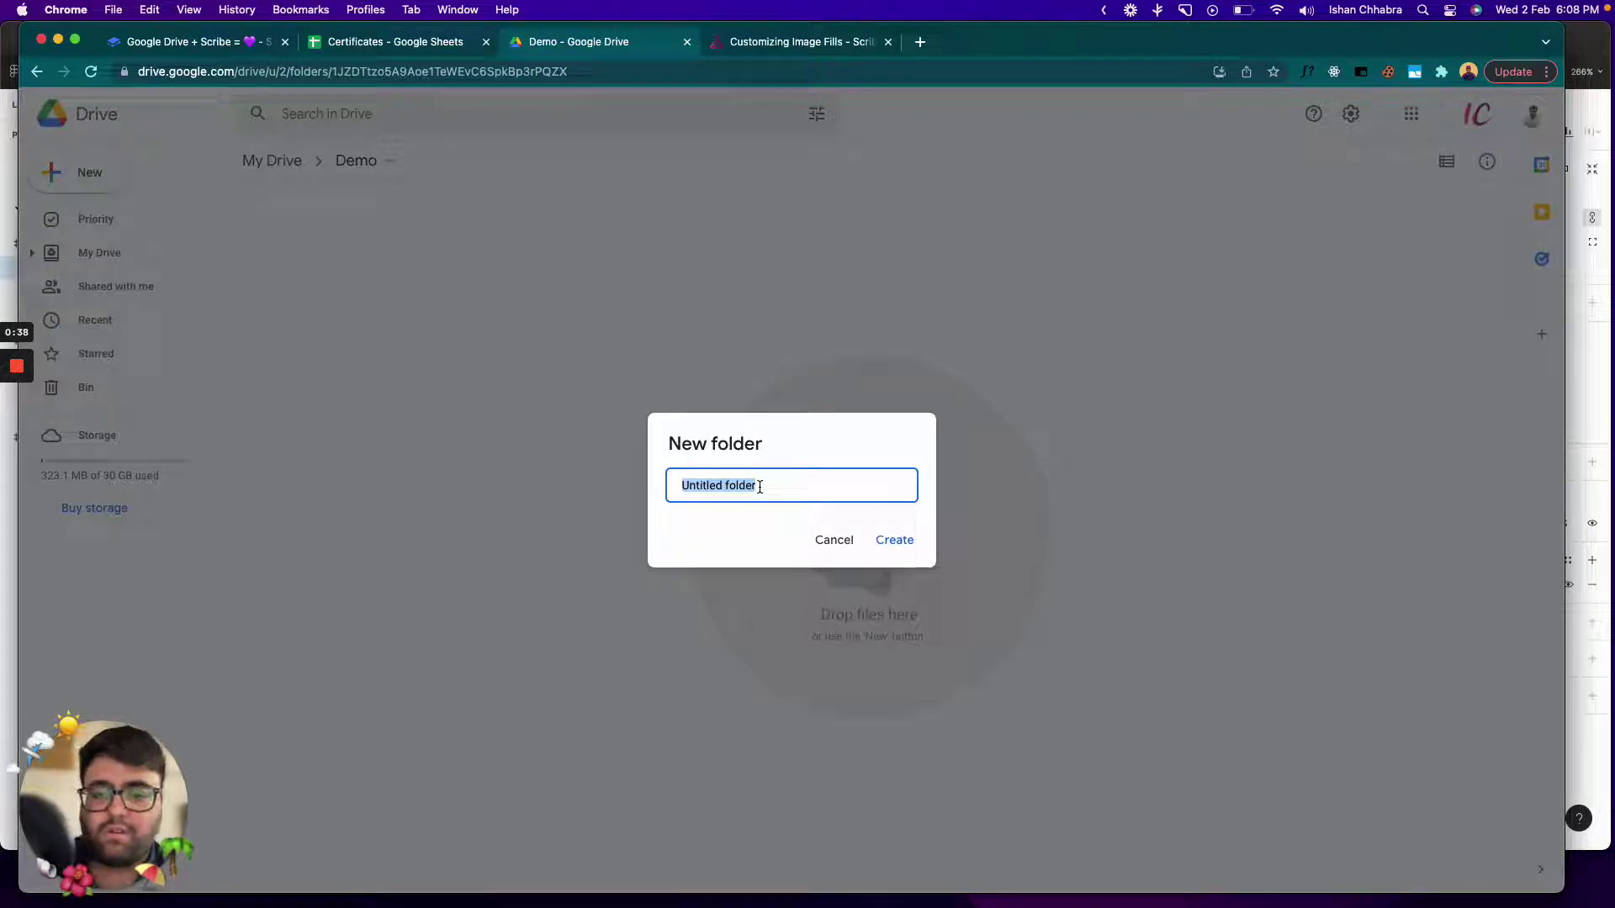
type("Cert")
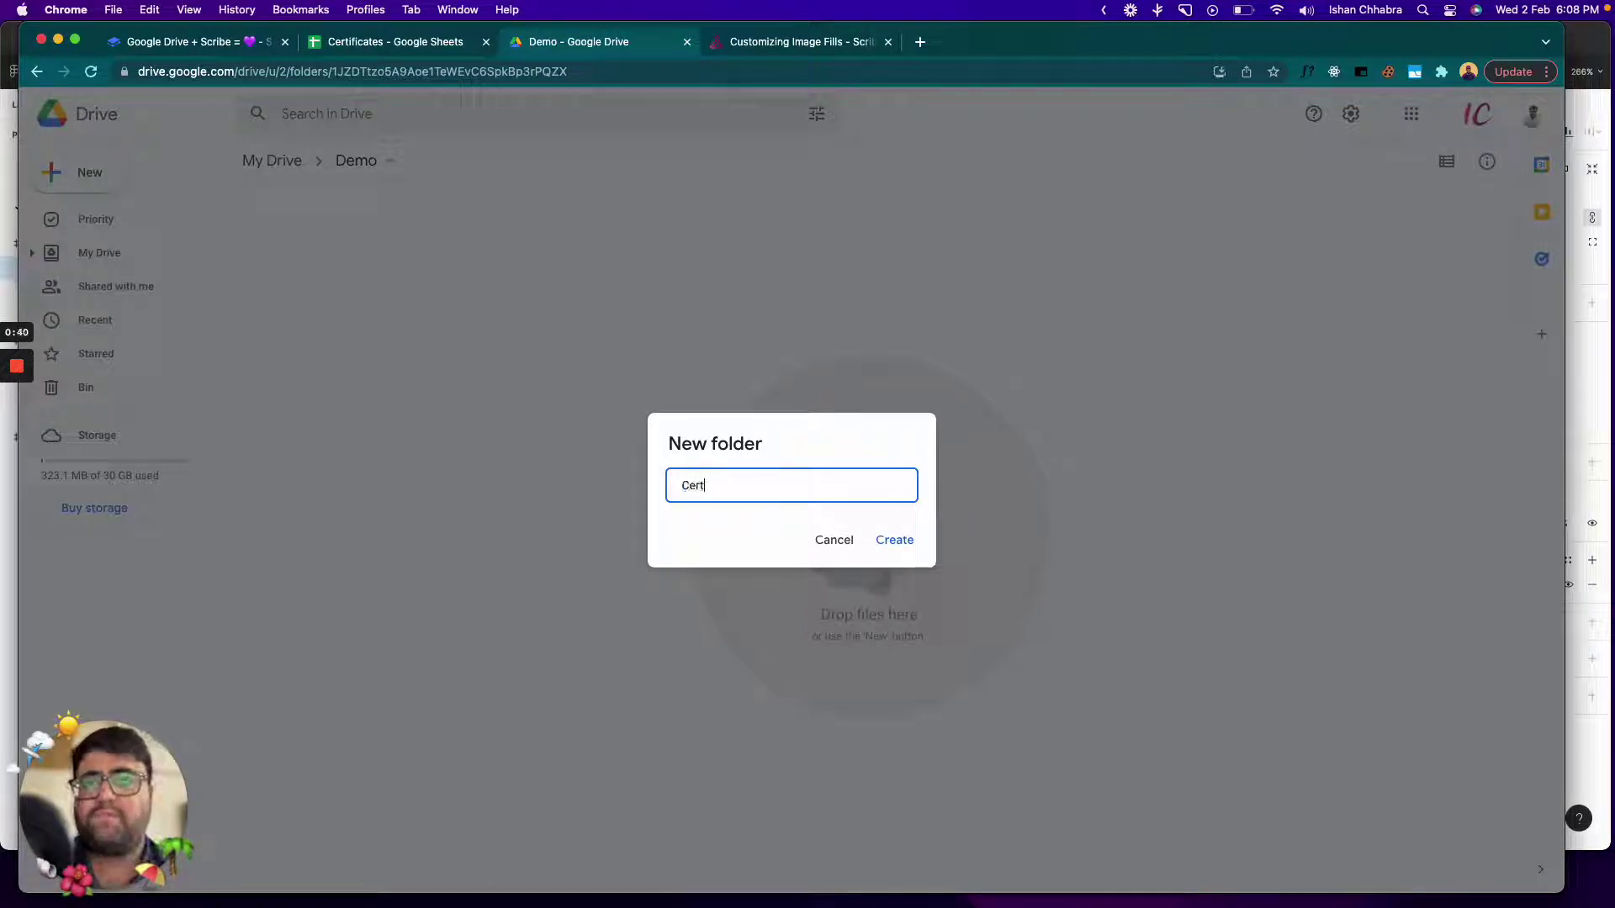
type("ificates")
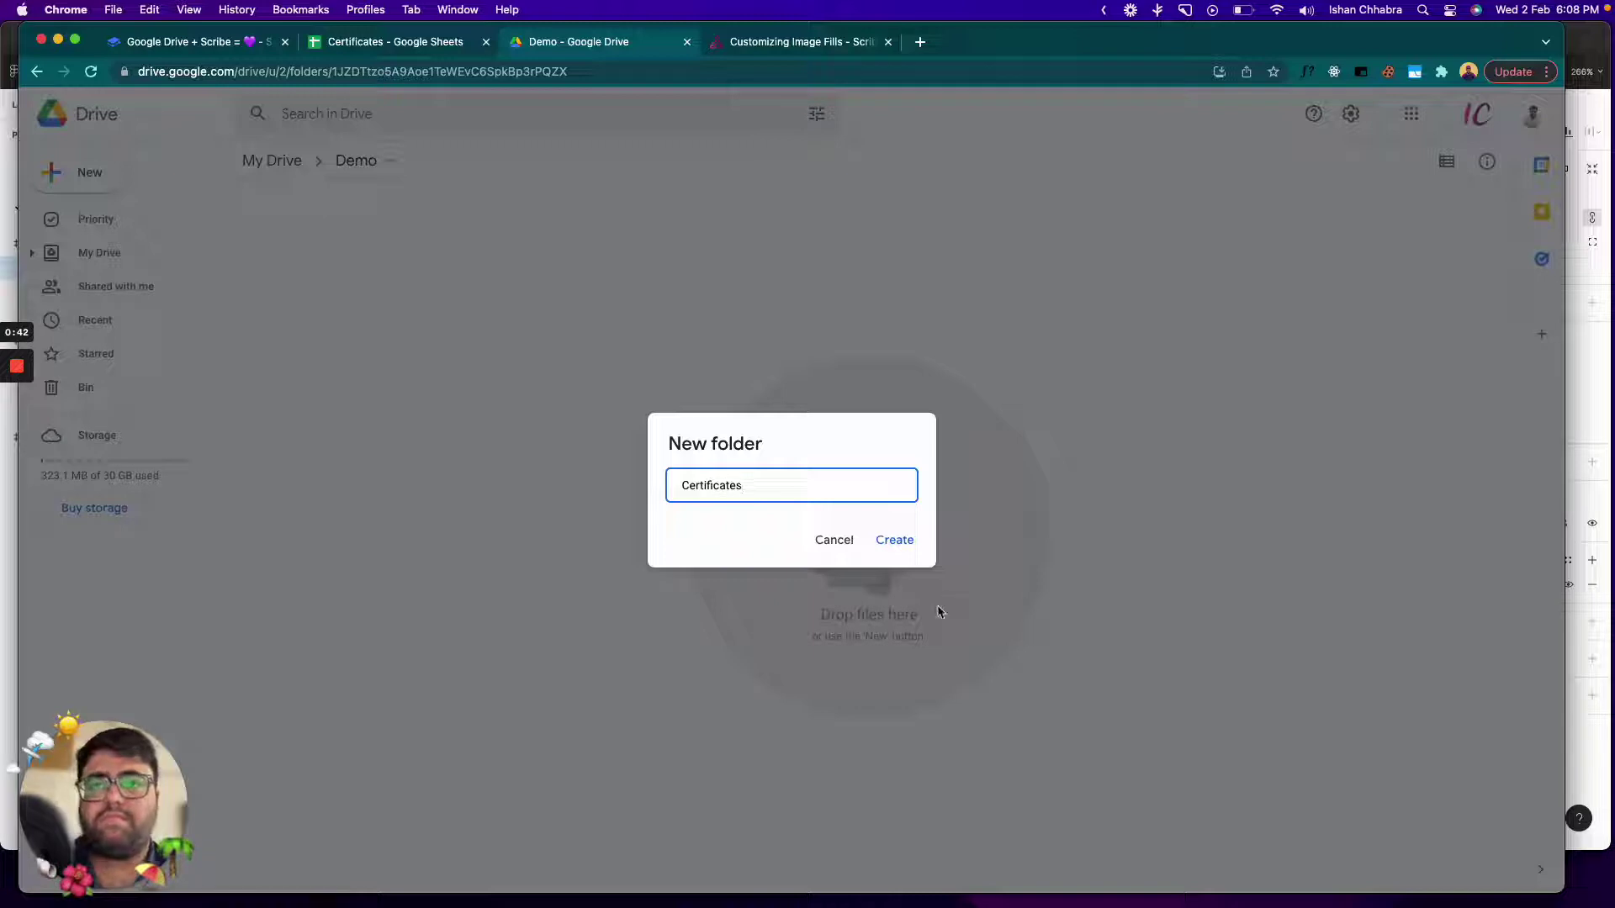
key("super+a")
type("ID ")
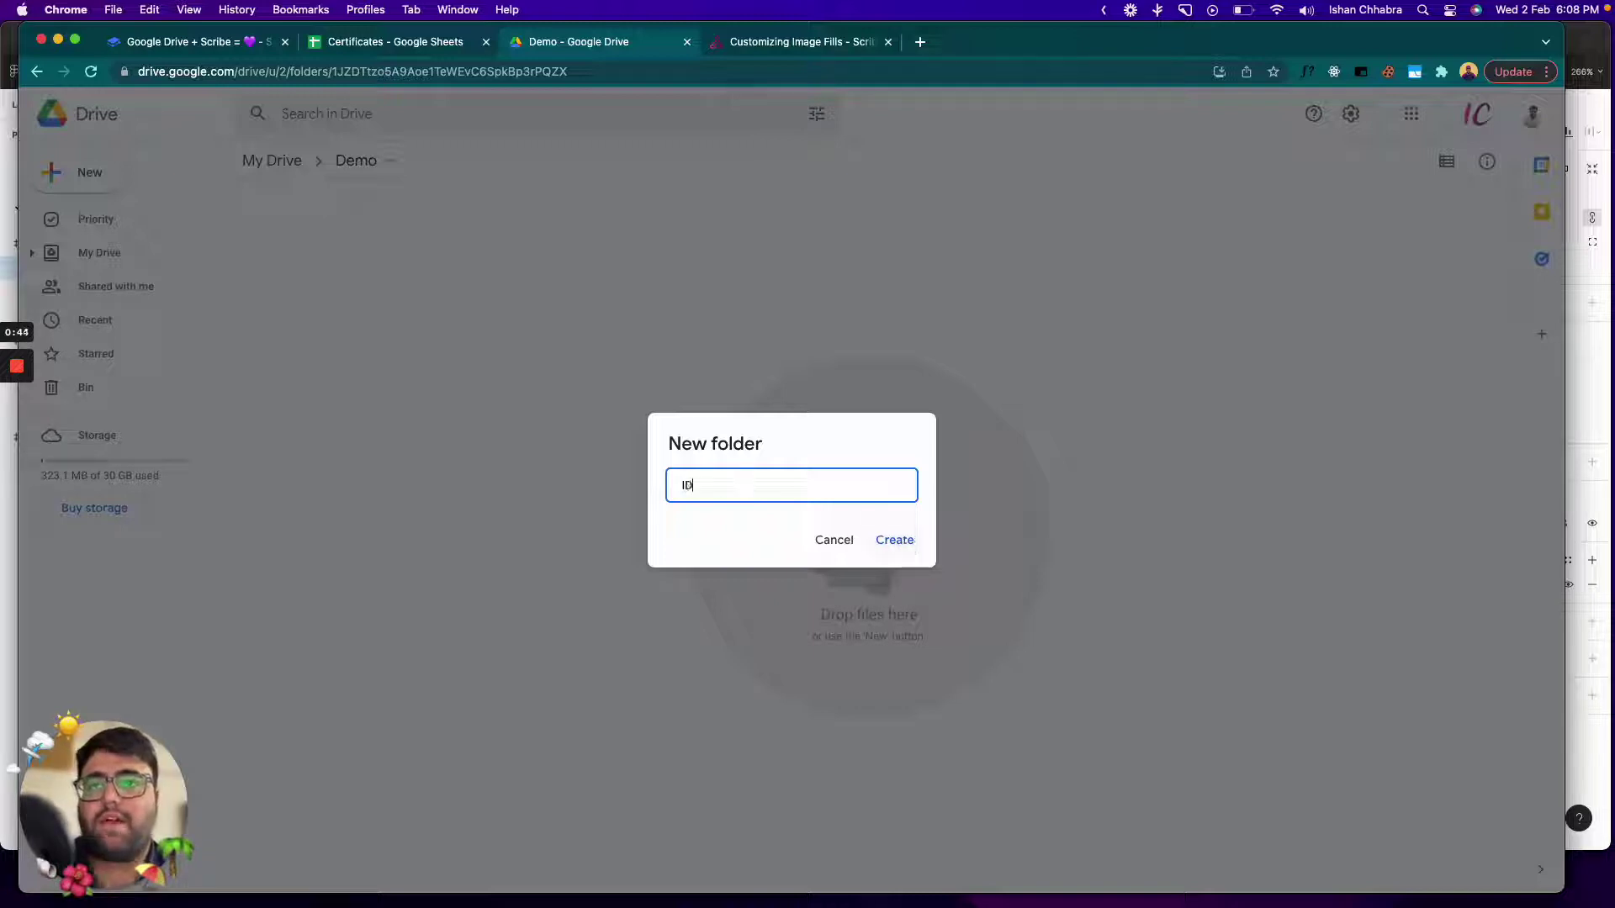
type("ard")
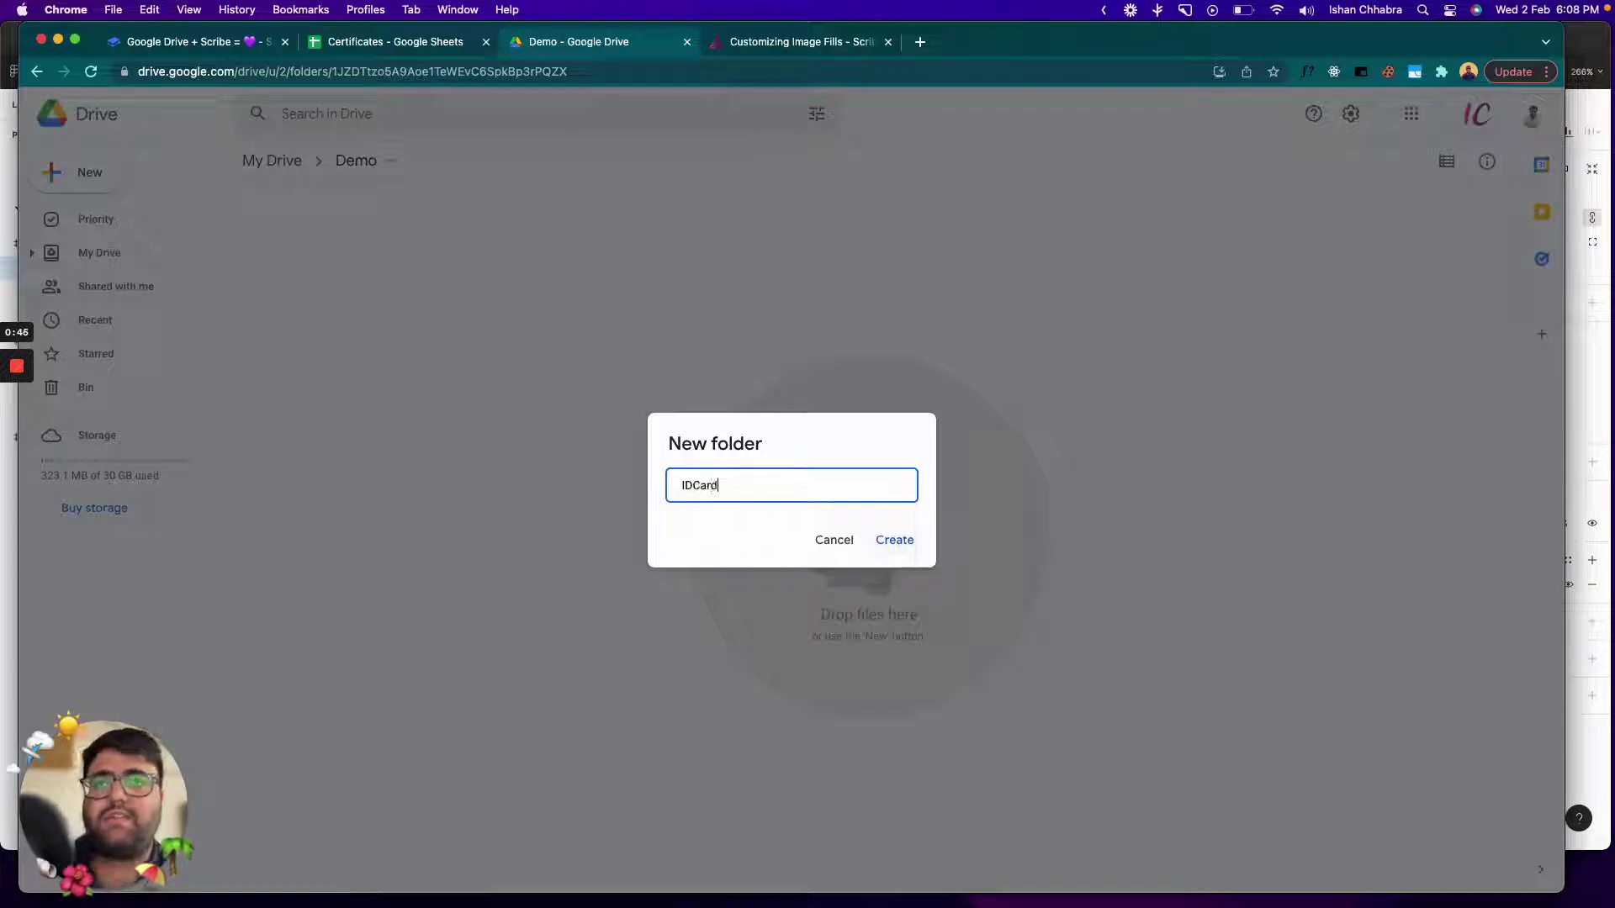
left_click(881, 536)
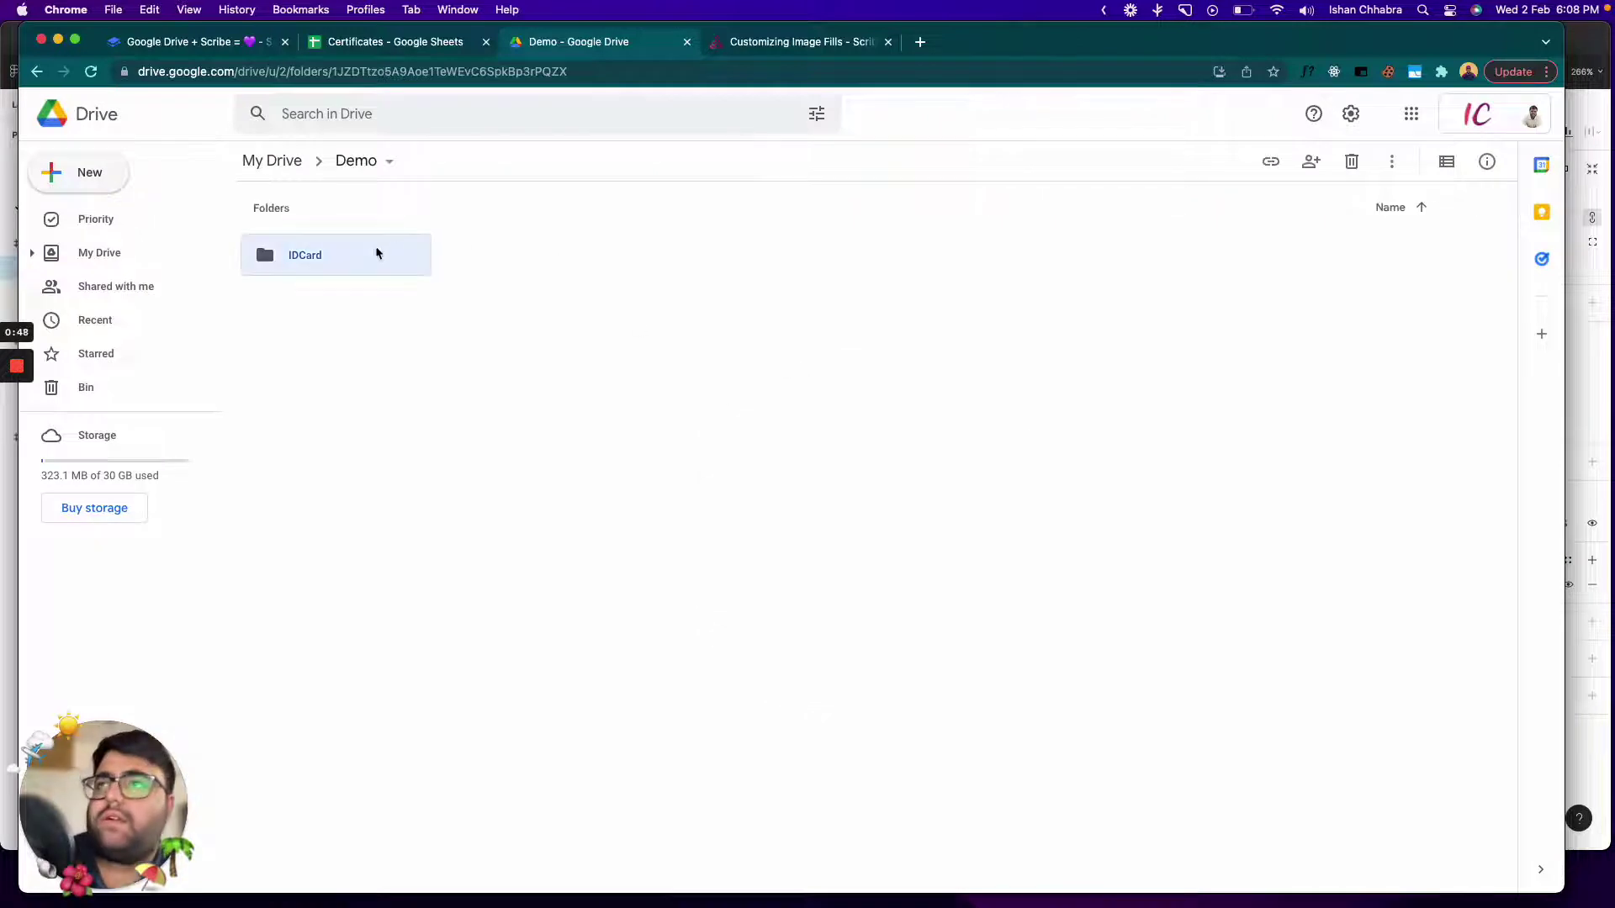
- Upload christie_2.jpeg, christie.jpeg, traci_2.jpeg and traci.jpeg from the local drive folder into the IDCard folder
double_click(314, 261)
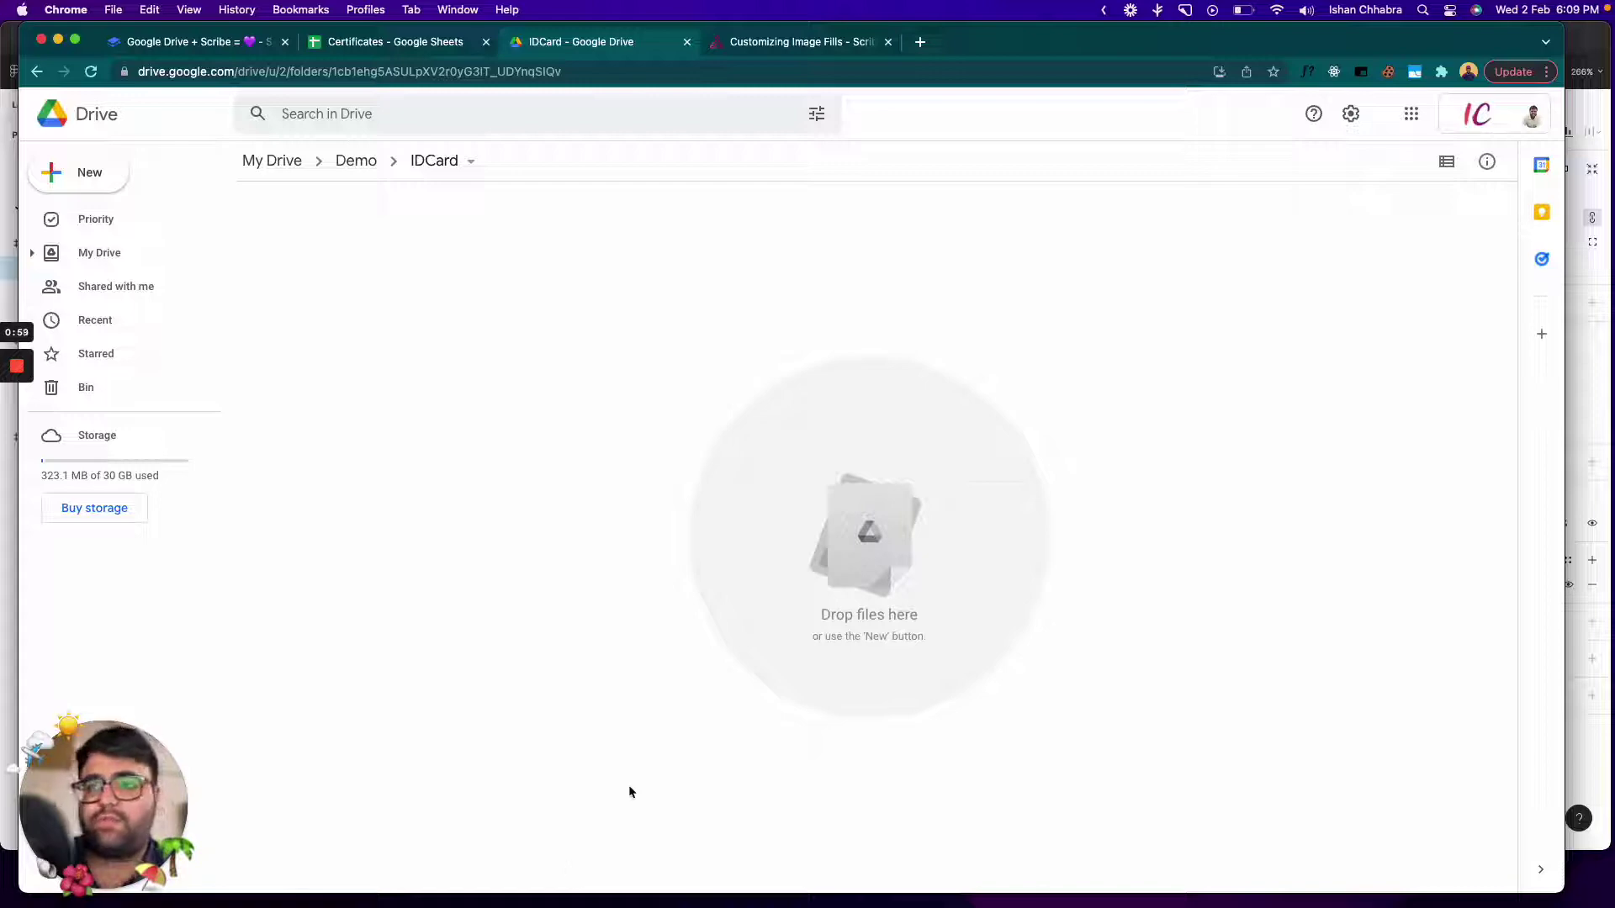
key("ctrl+Up")
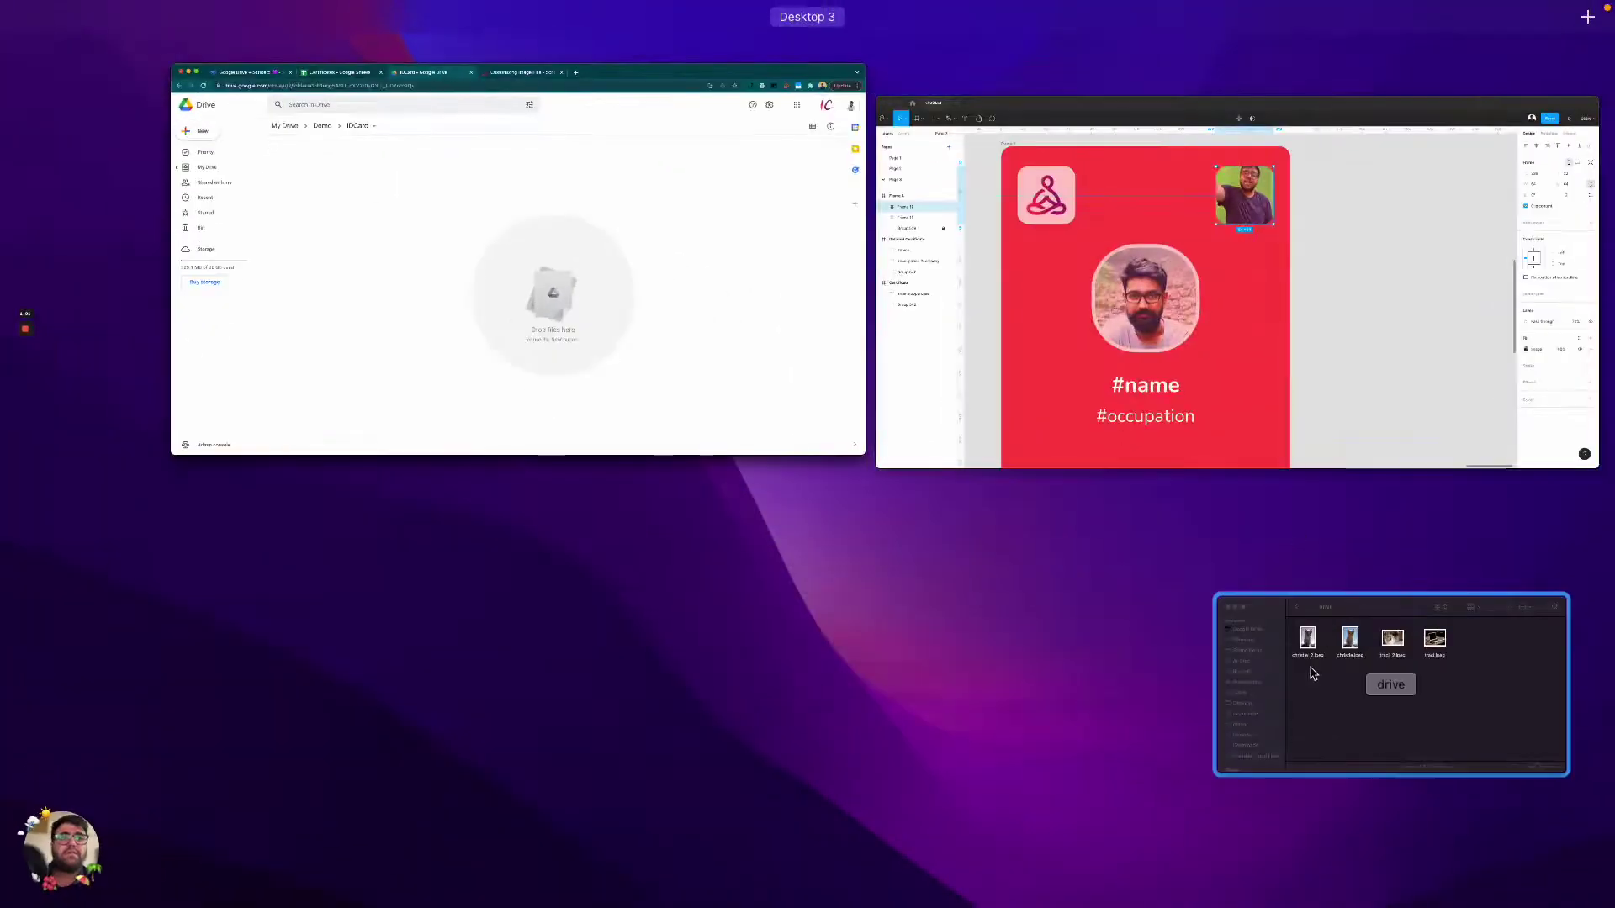
left_click(1312, 673)
left_click_drag(1320, 556, 923, 401)
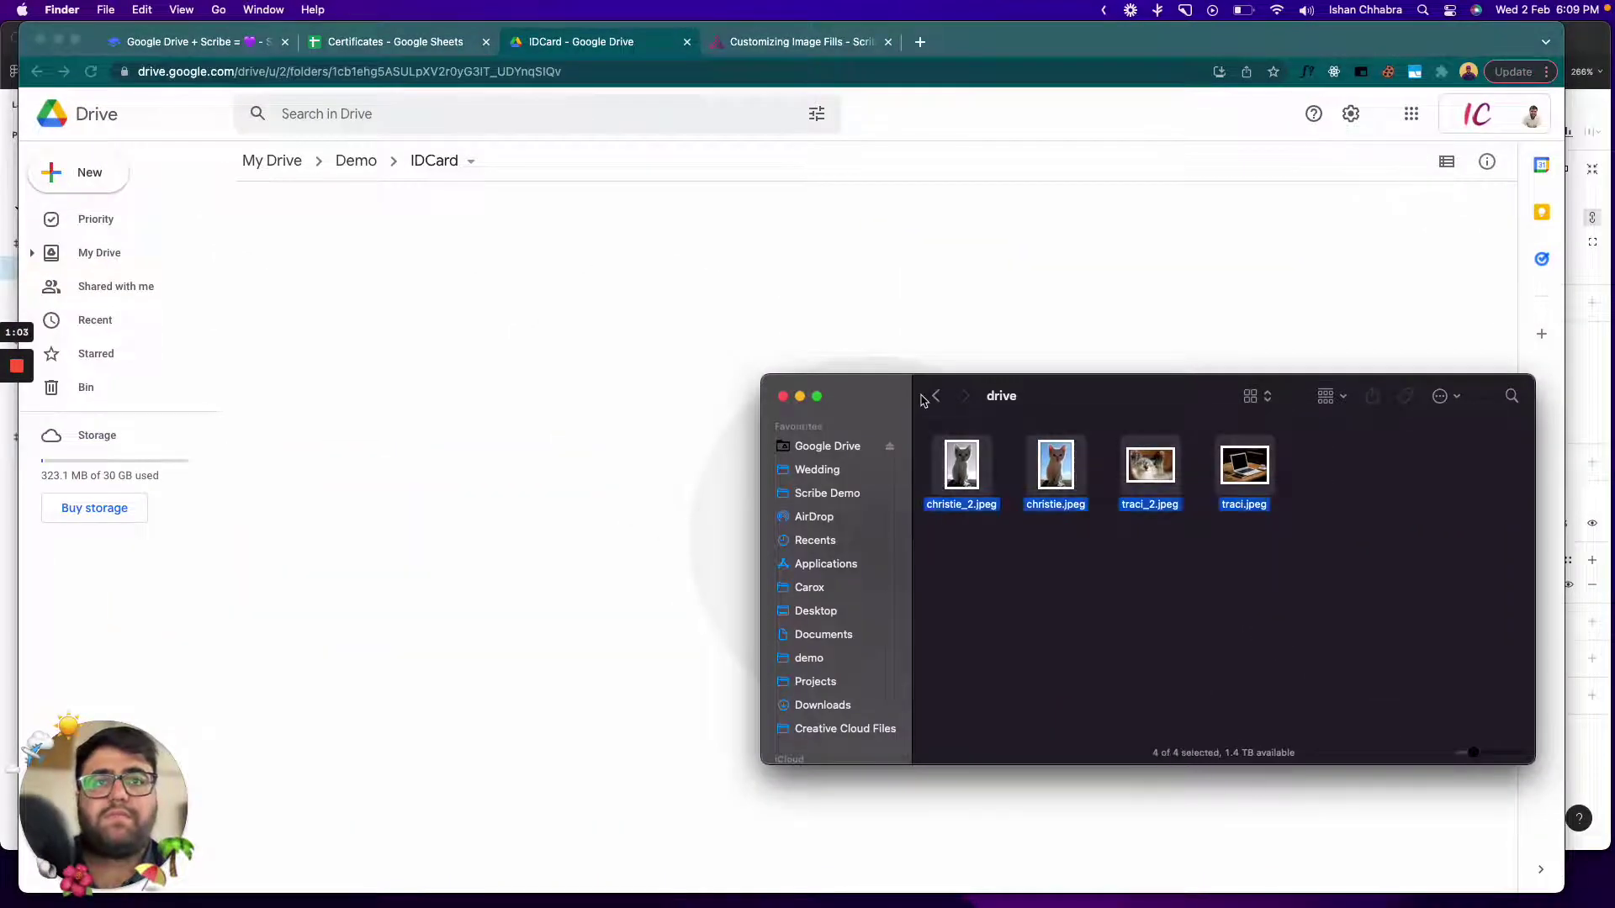
left_click_drag(963, 467, 595, 350)
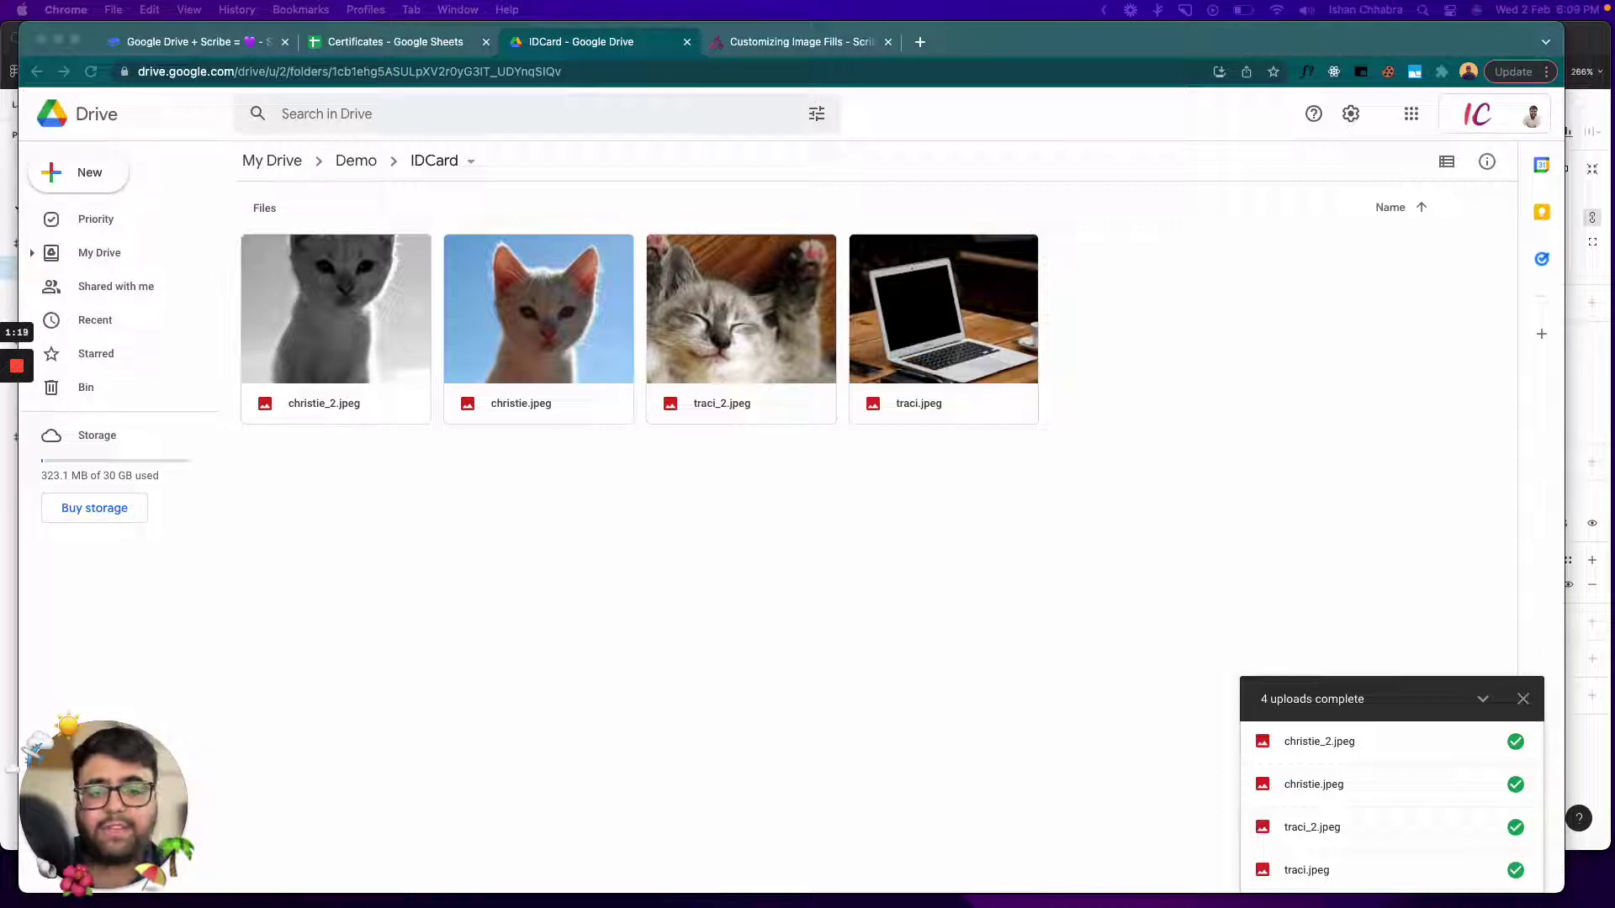
left_click(1162, 509)
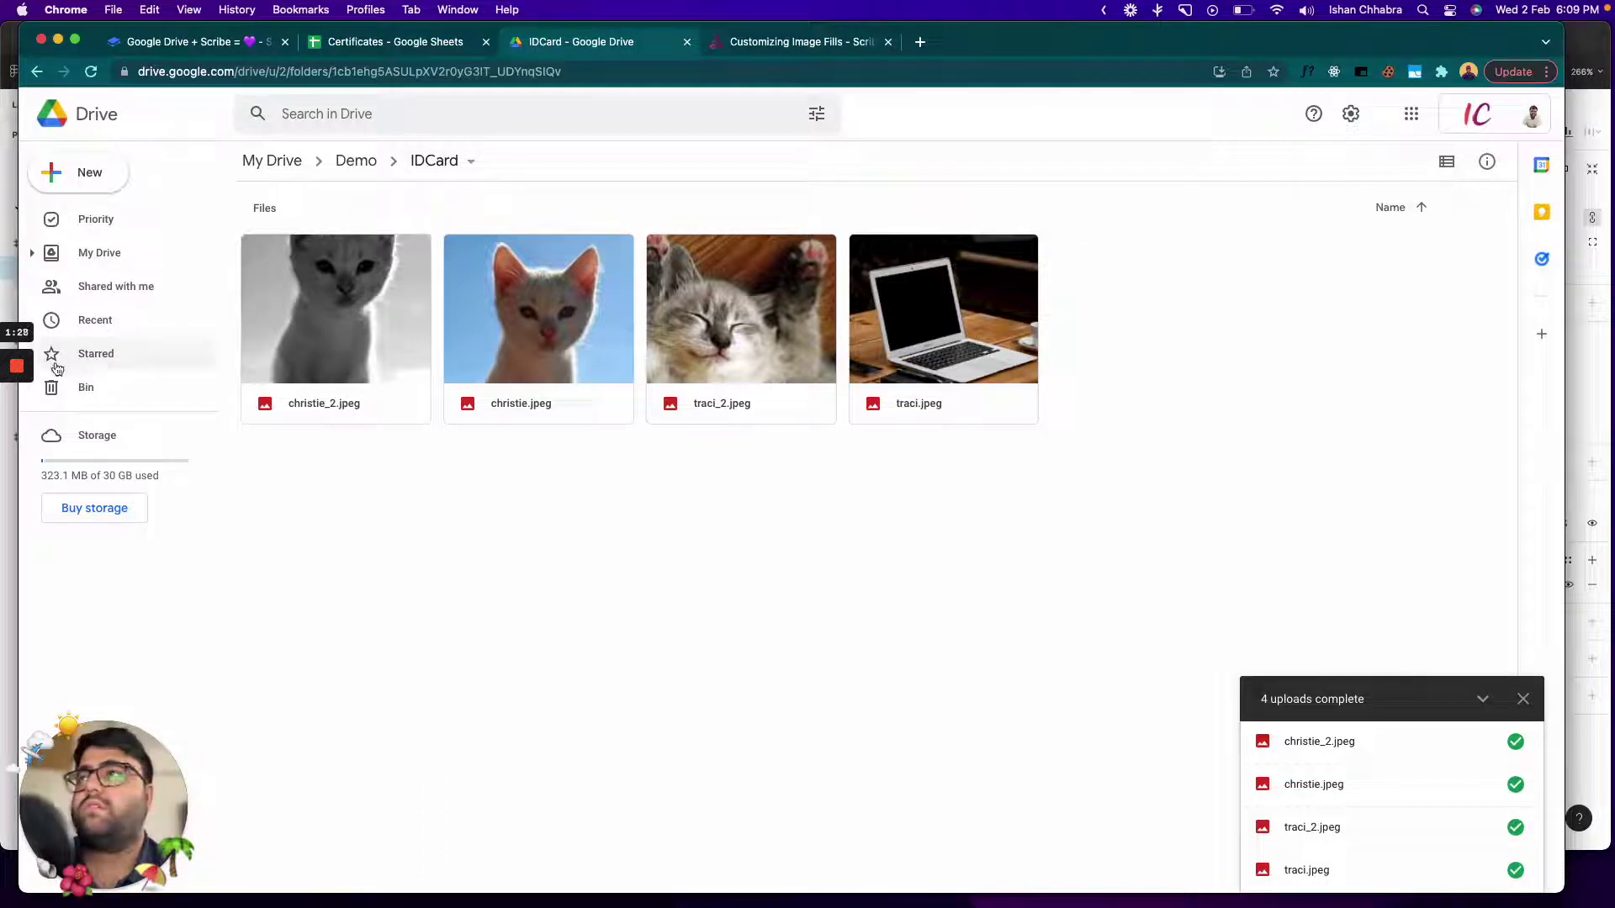
- Share the IDCard folder with the Scribe Sheets Bot service account as Editor, without notifying people
mouse_move(23, 373)
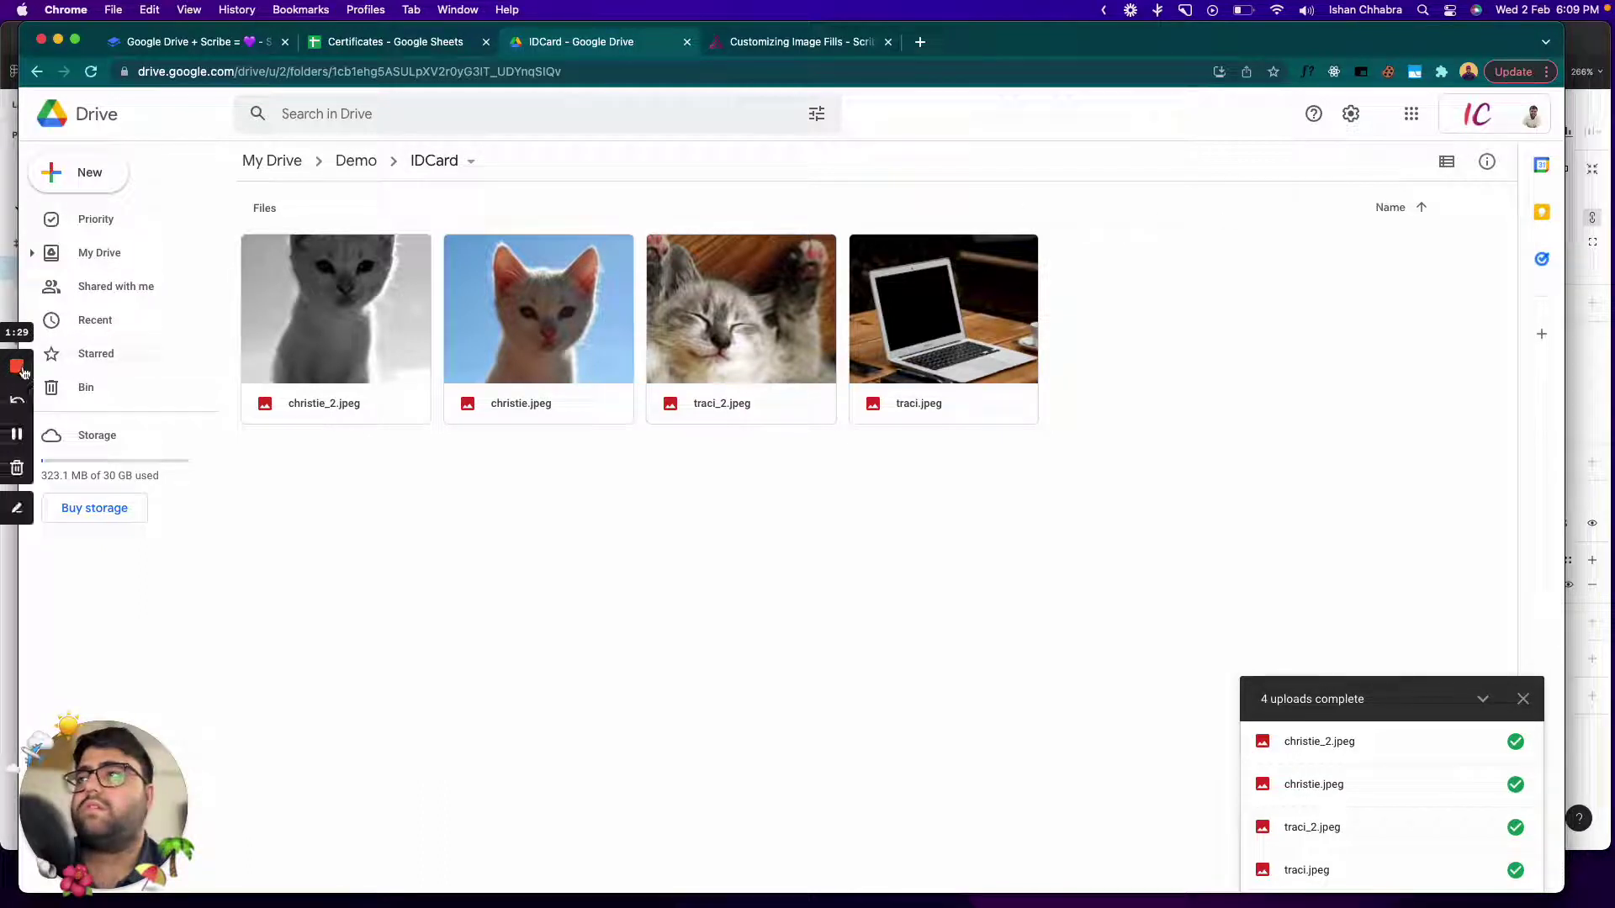
left_click(472, 163)
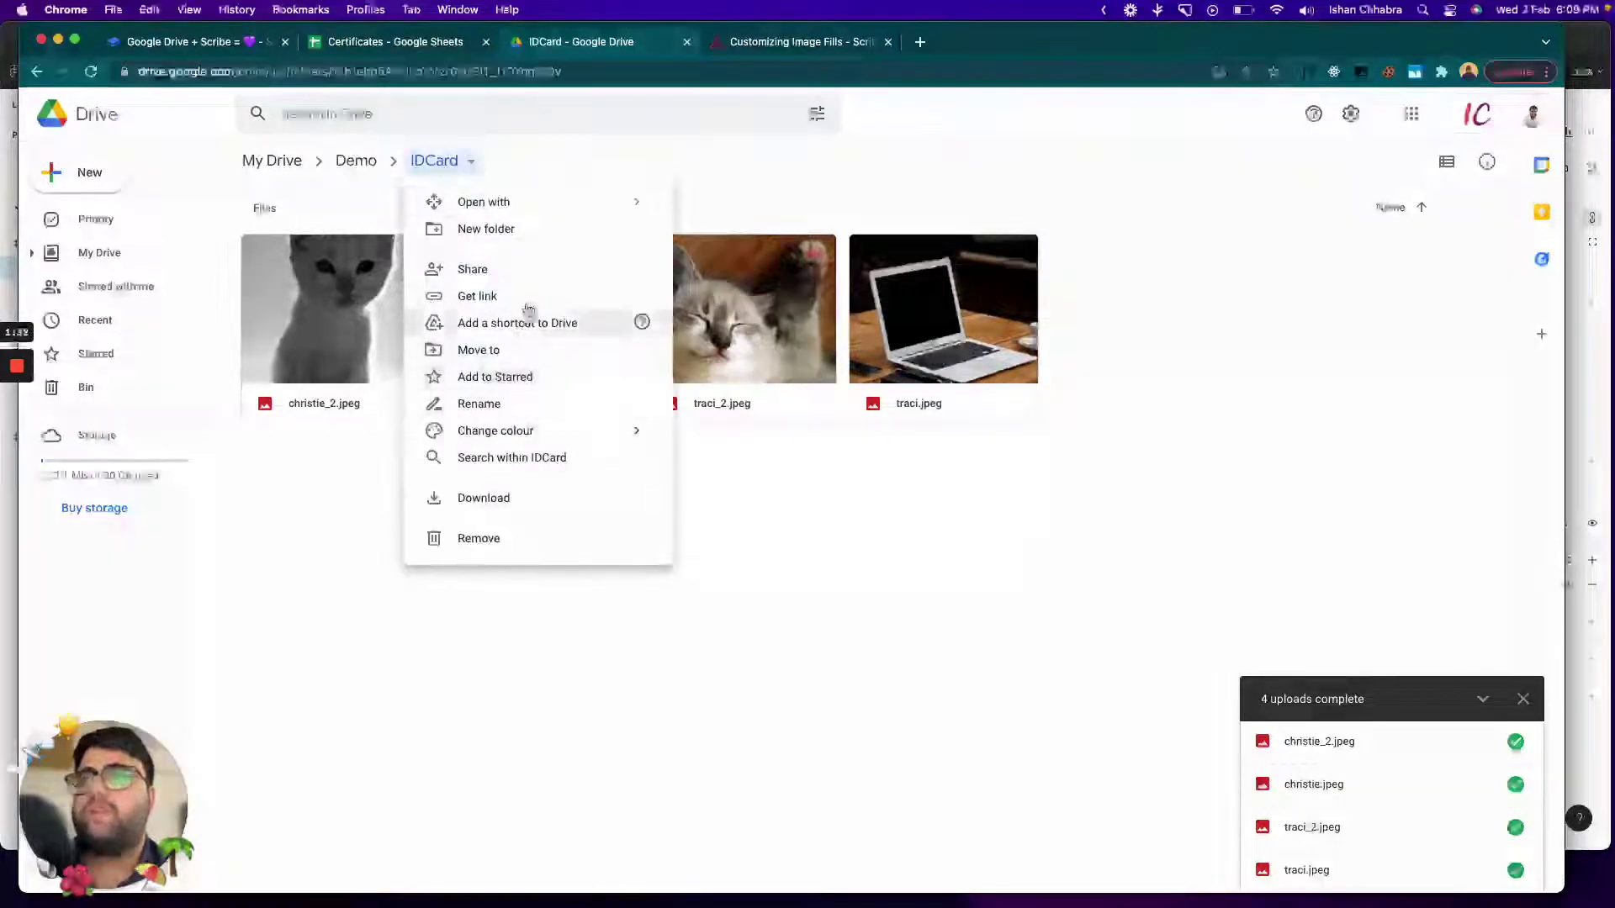
left_click(551, 273)
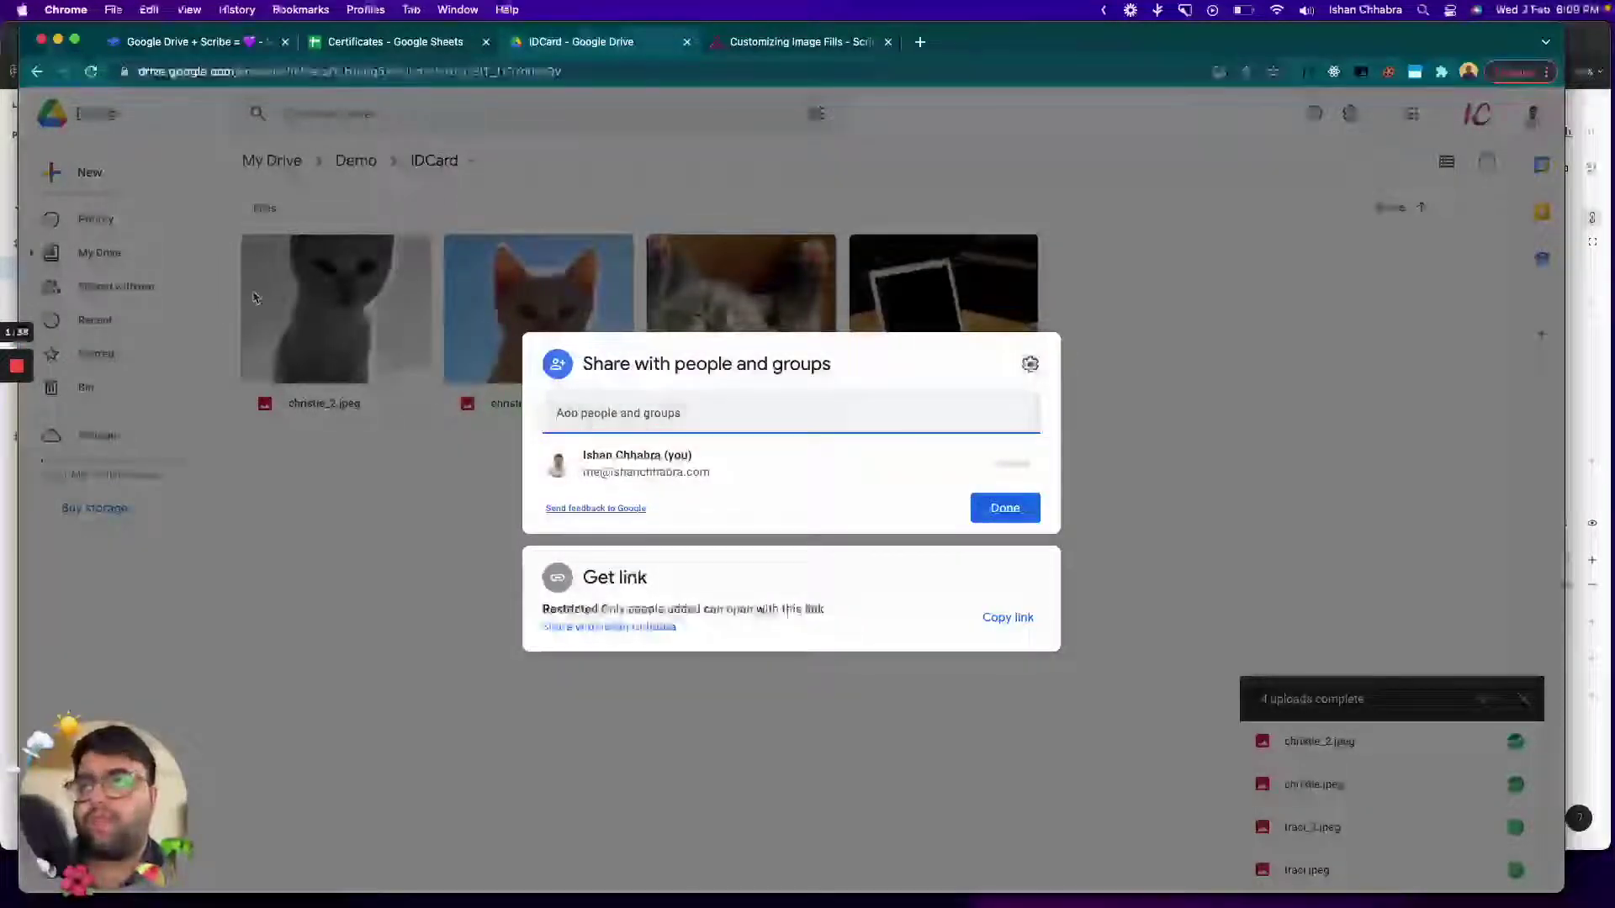
key("super+v")
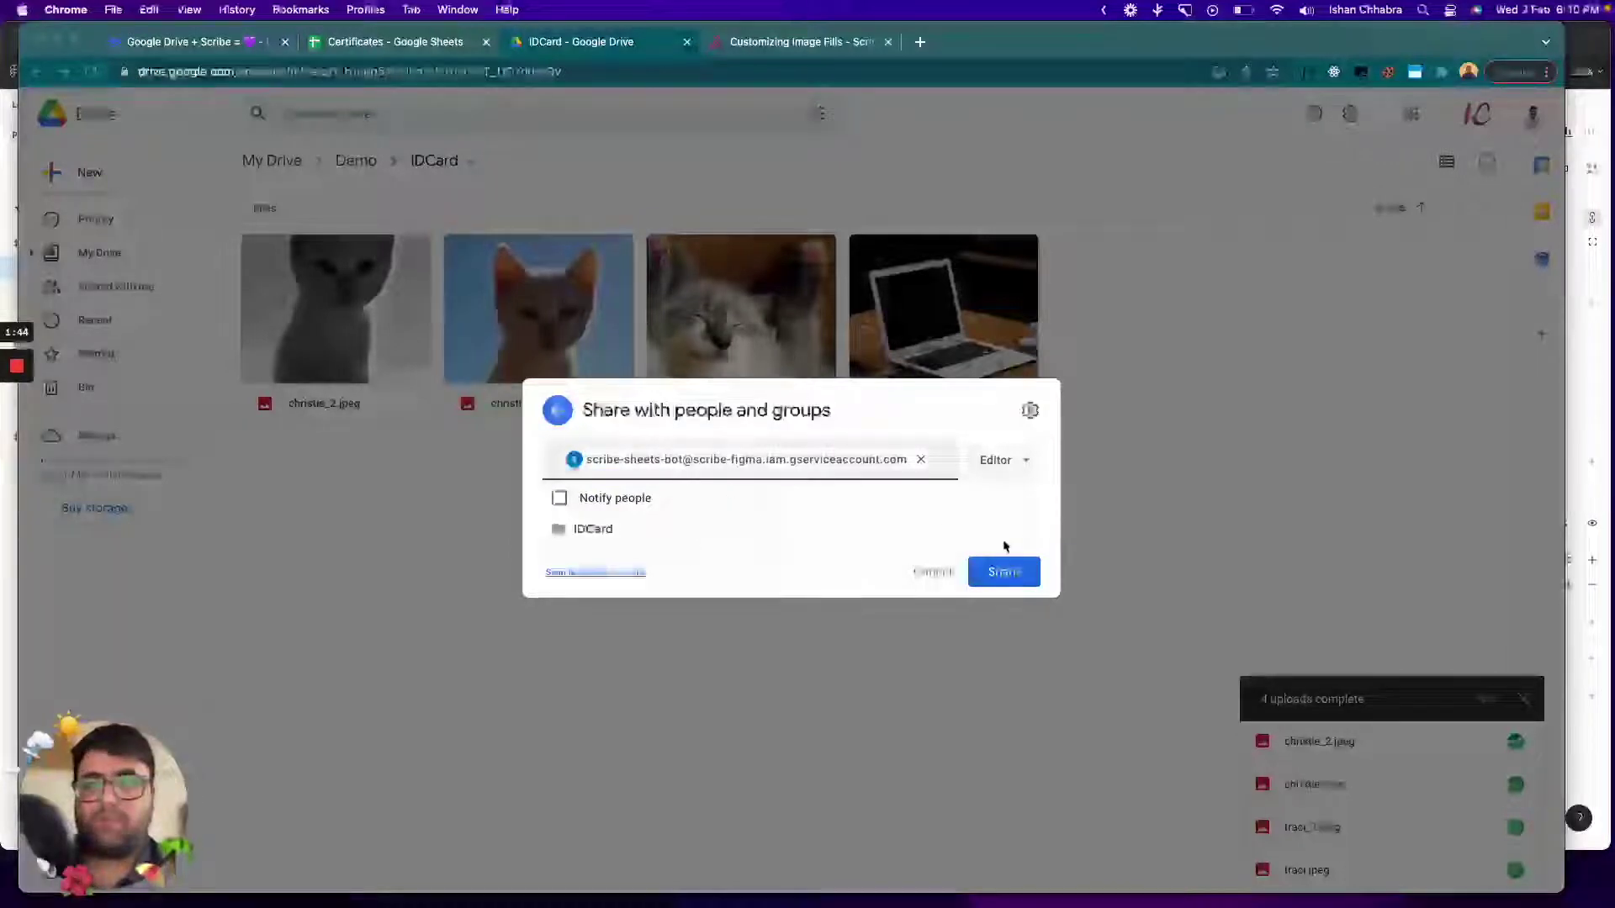
left_click(1027, 577)
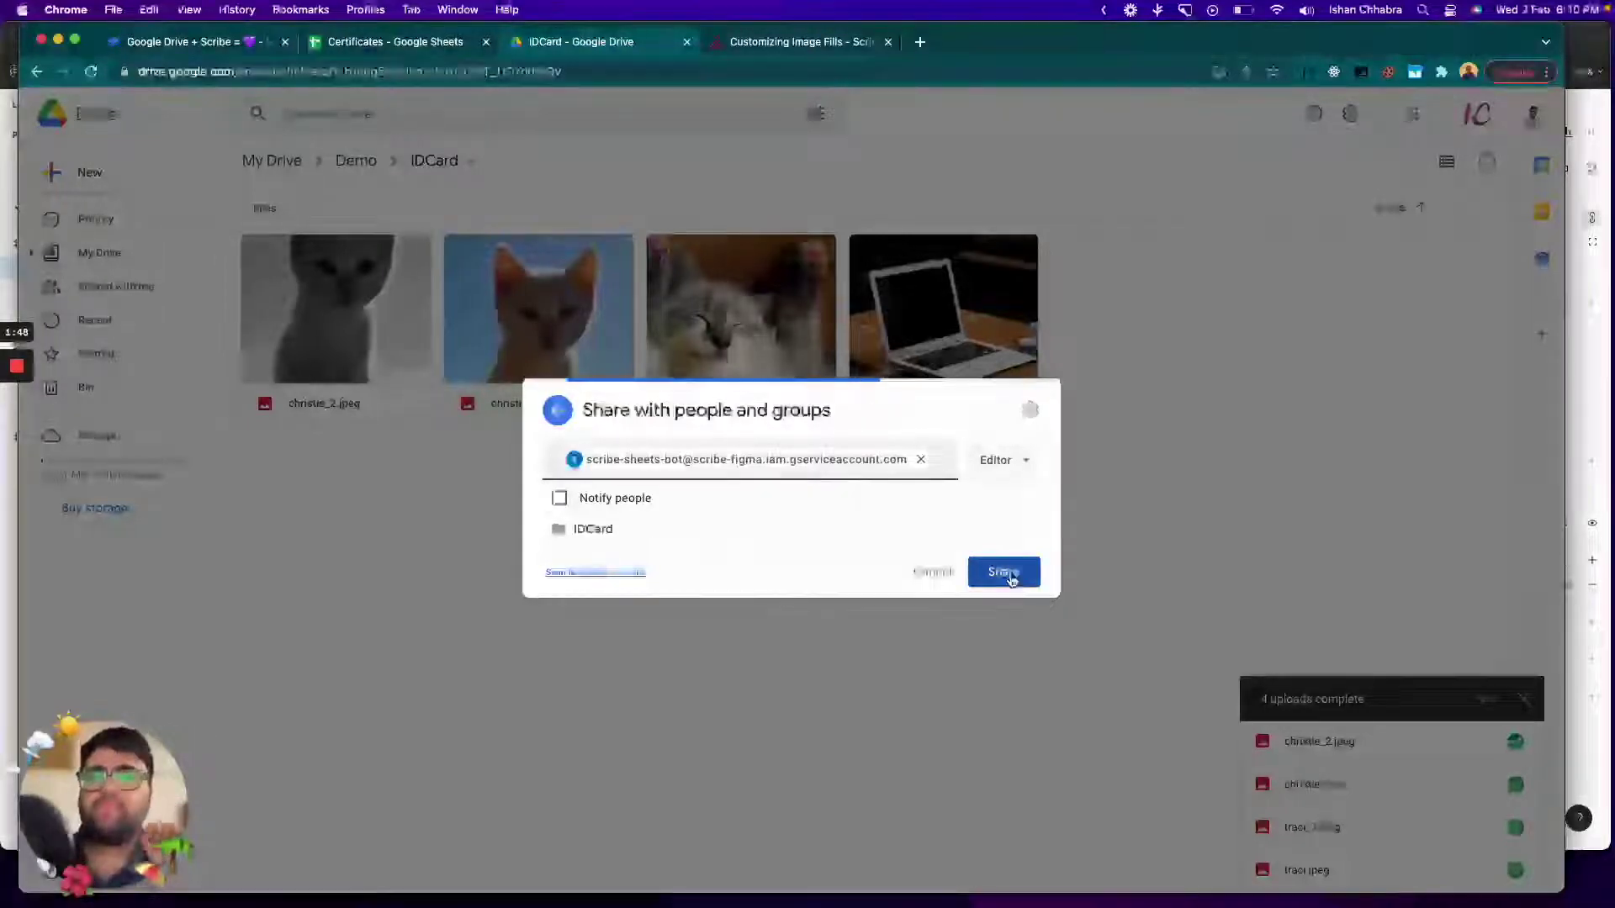
left_click(919, 559)
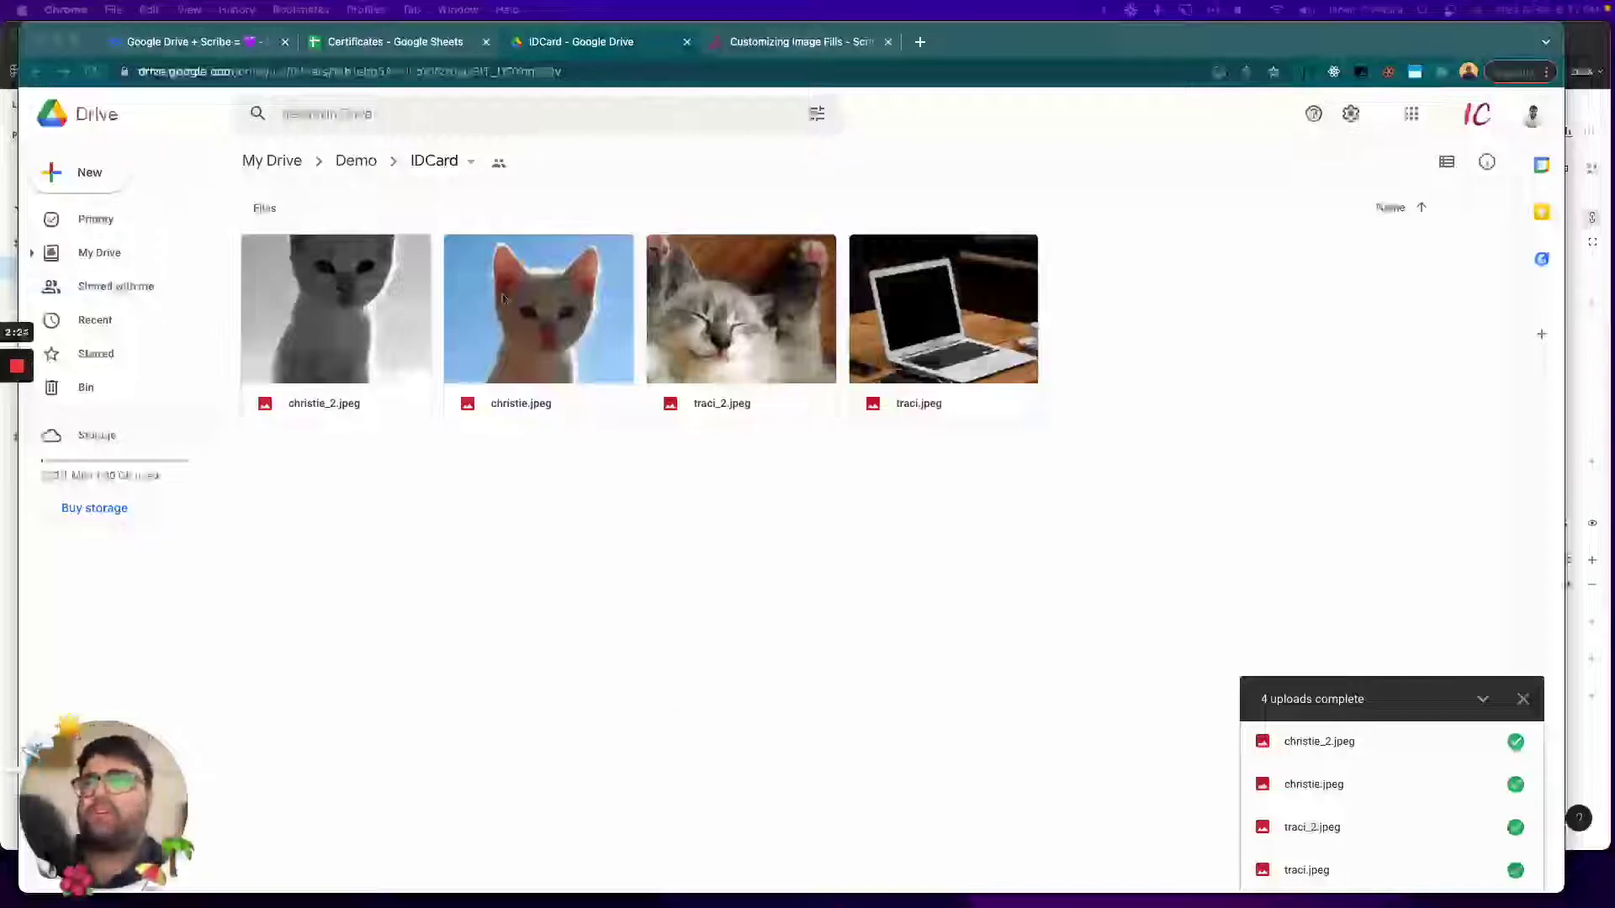
- Select the folder ID, the part after /folders/, in the IDCard folder's URL
left_click(340, 72)
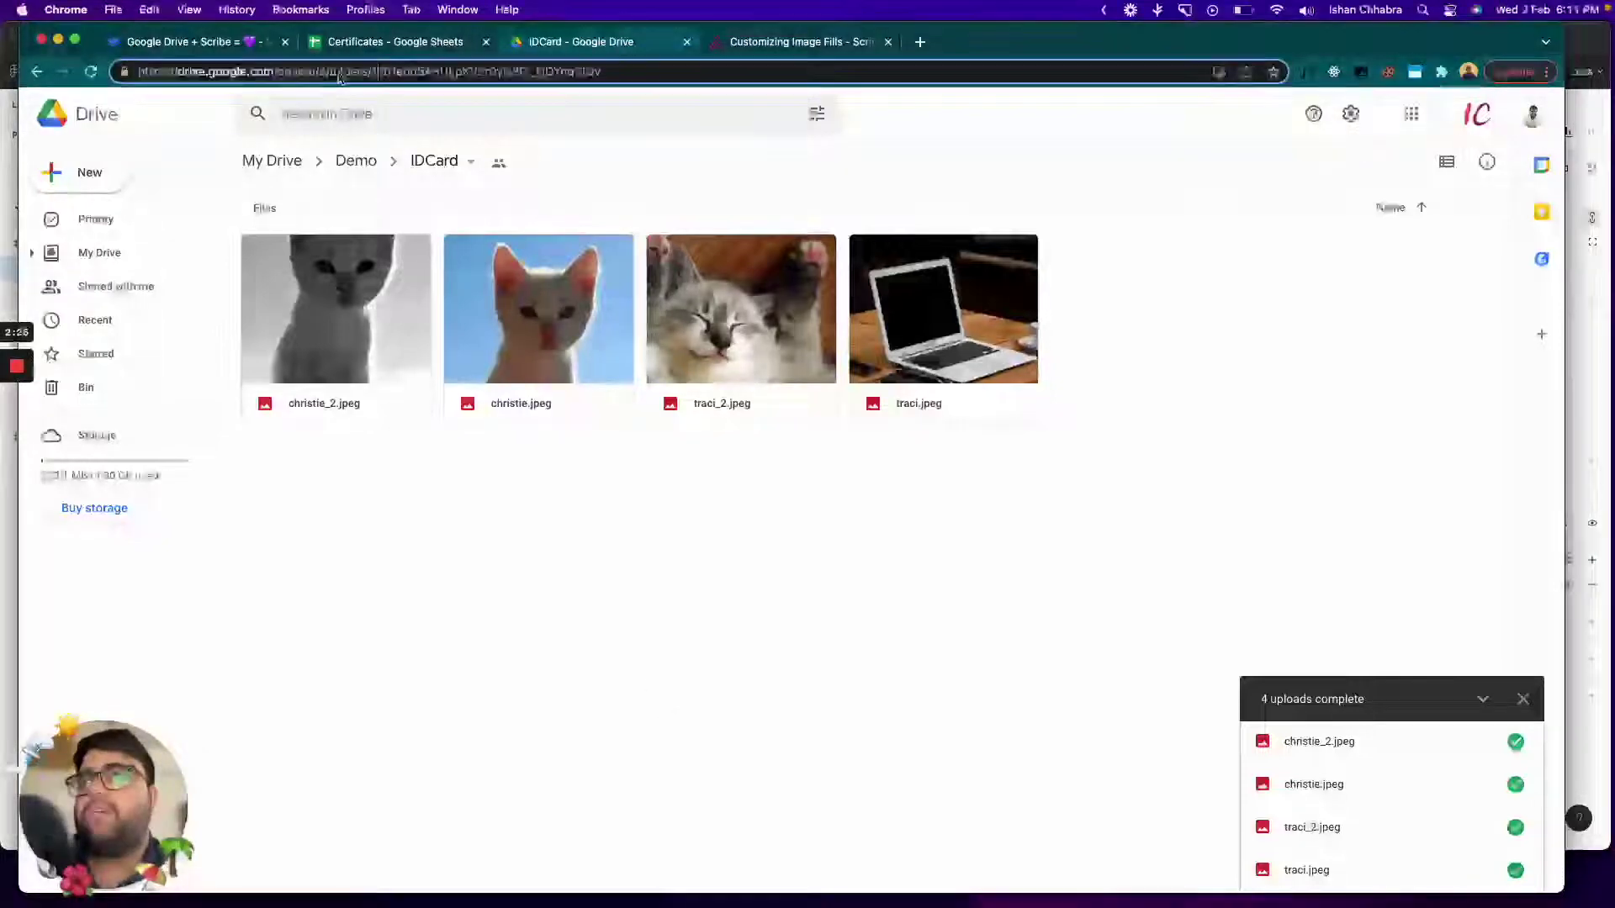
left_click_drag(376, 73, 612, 74)
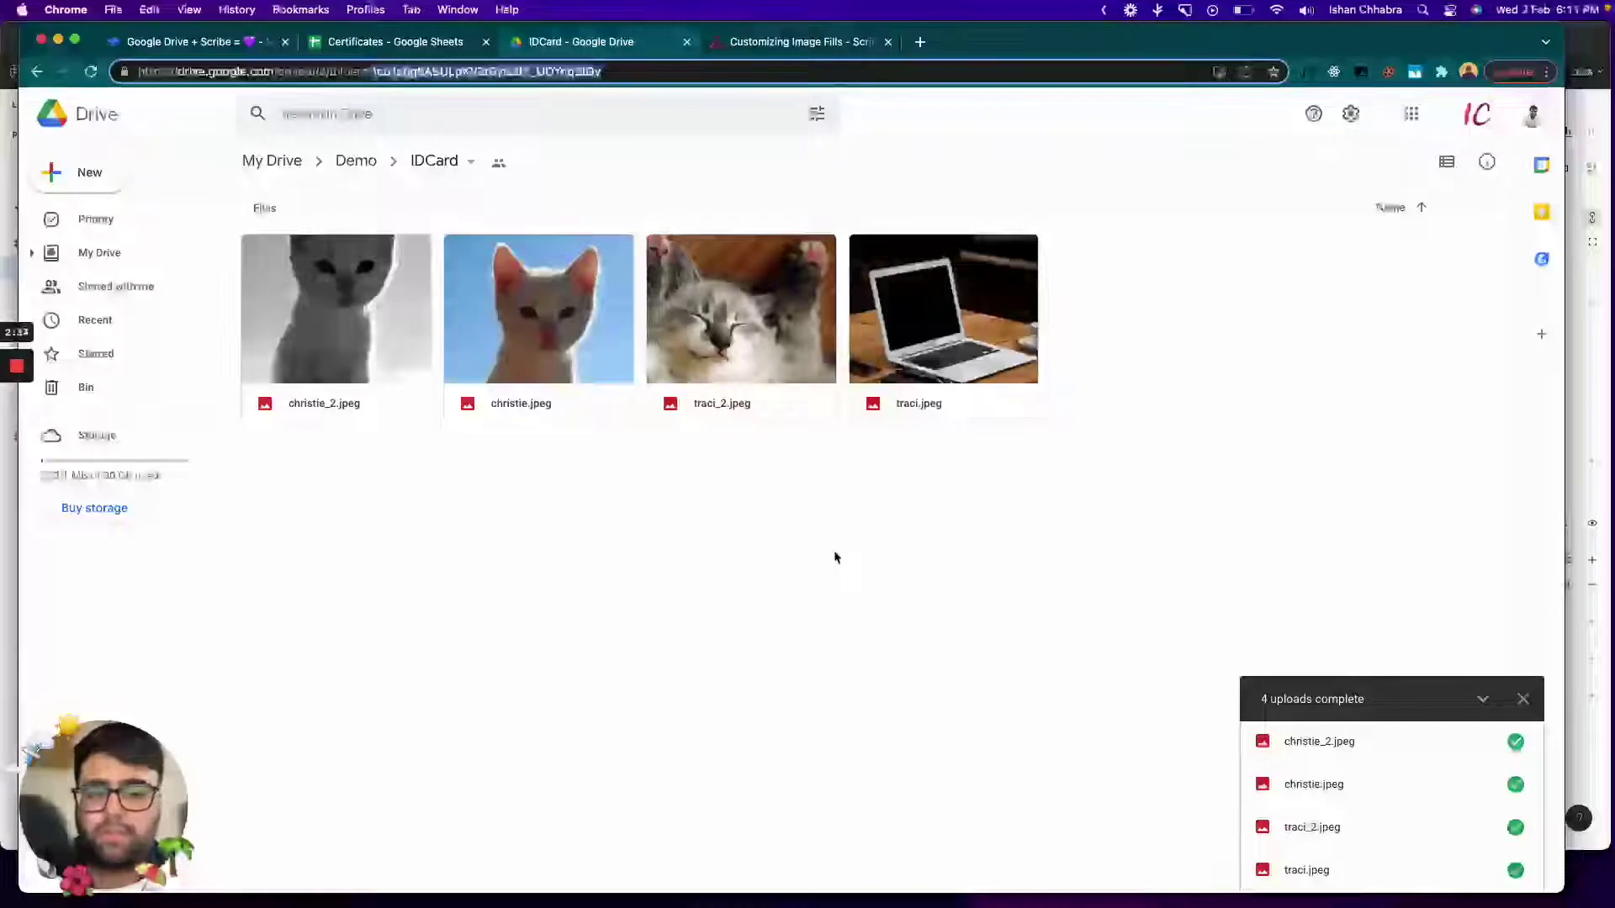
left_click(751, 549)
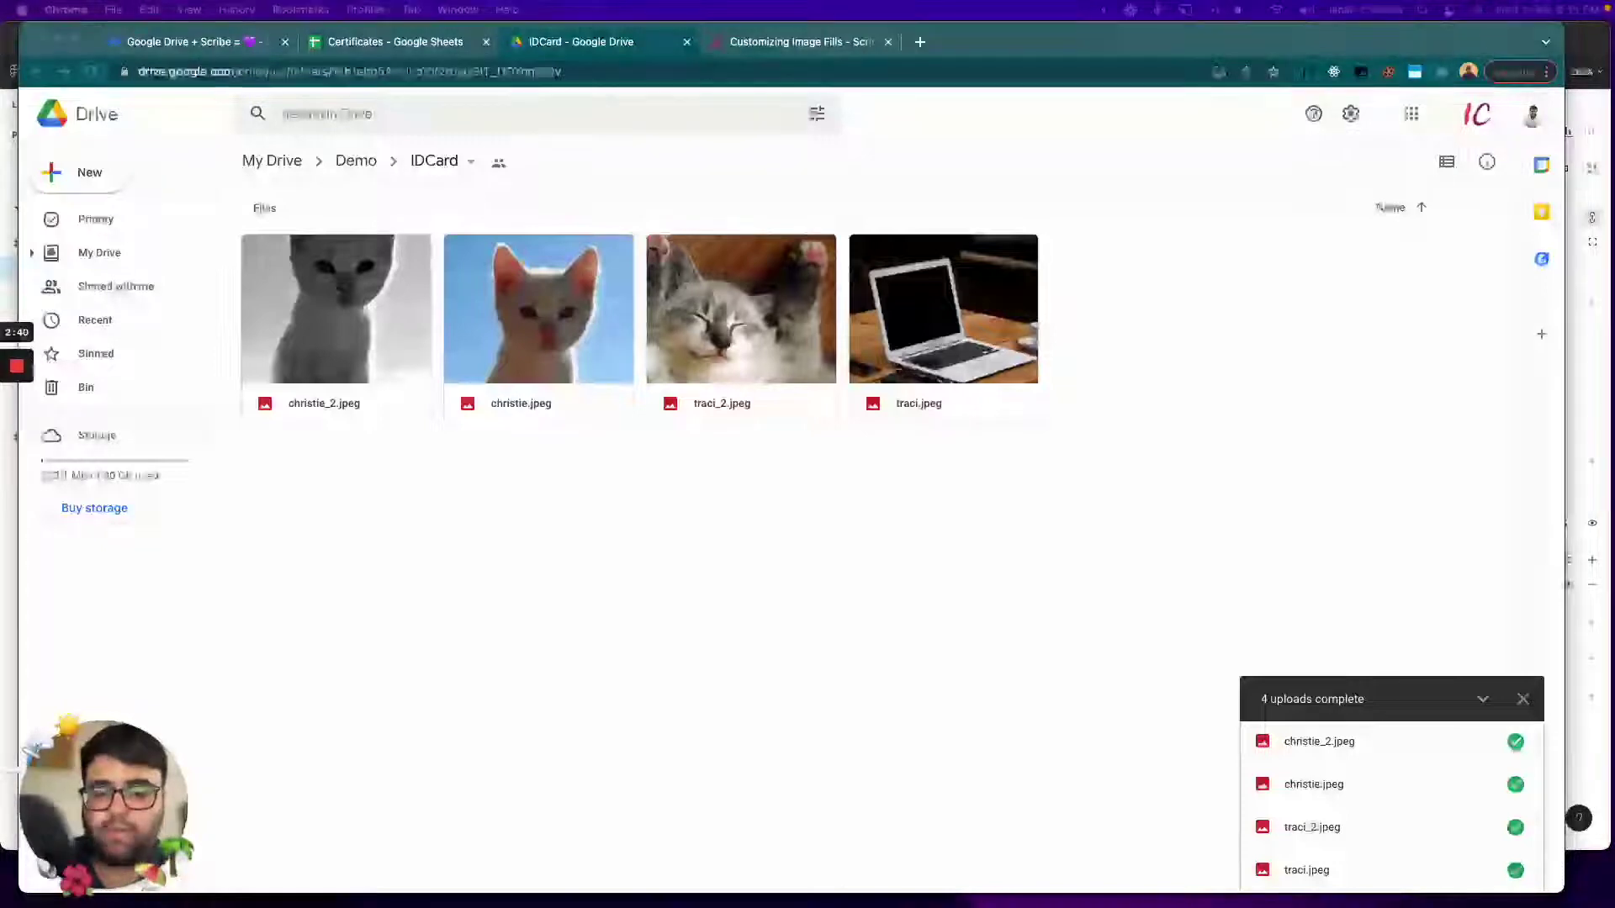
- Switch to Figma and select the large rounded photo frame above #name on the red ID card
key("ctrl+Up")
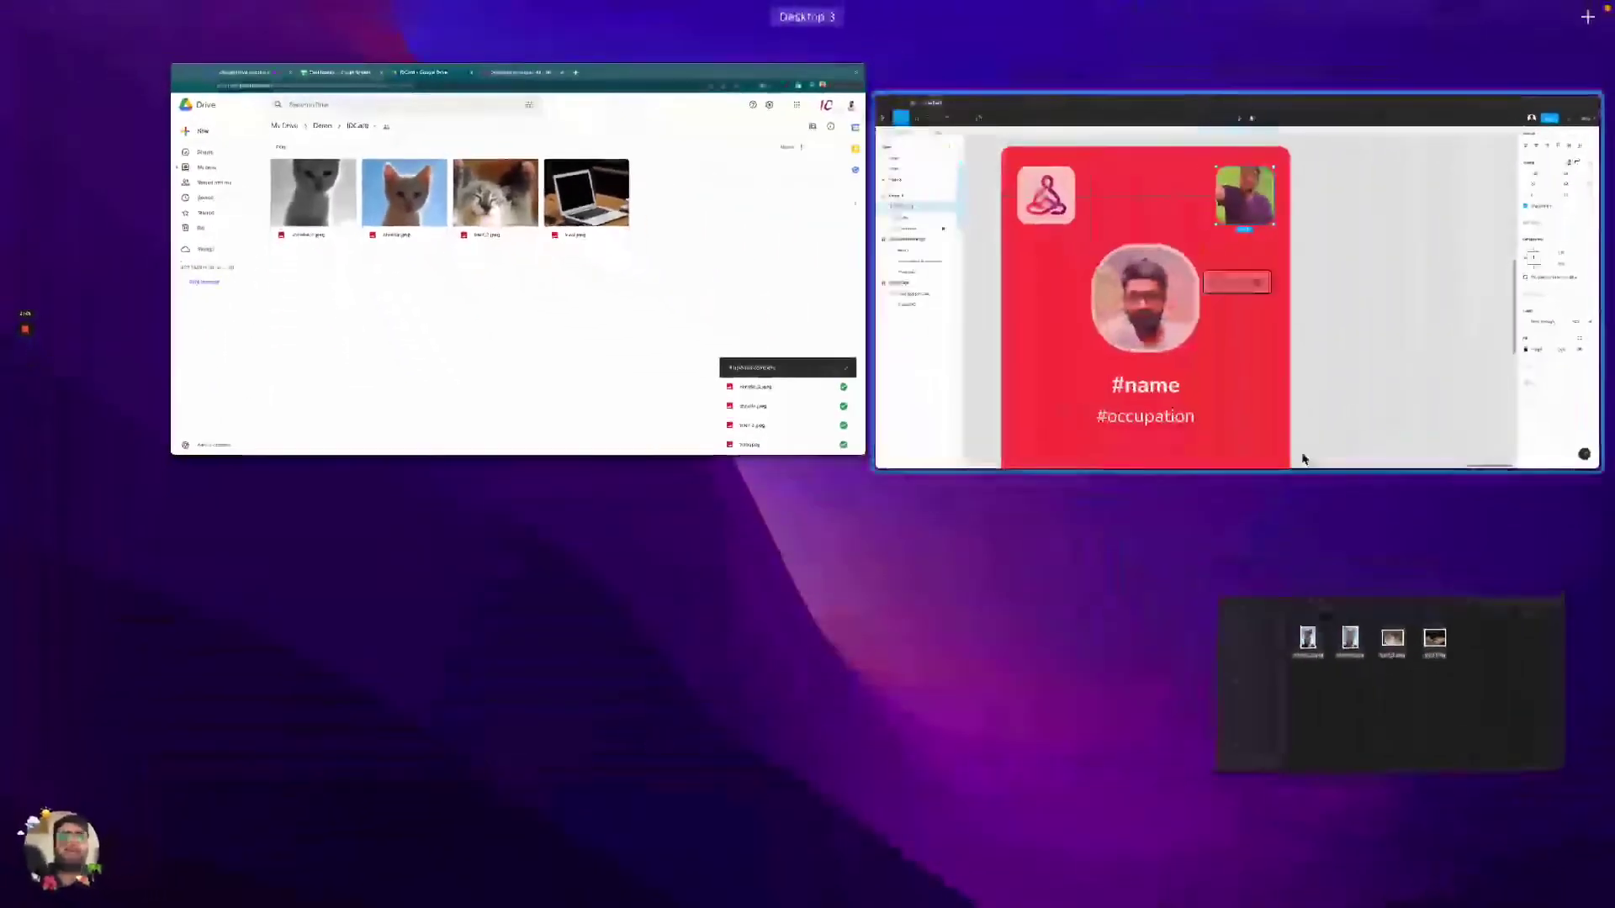
left_click(1302, 458)
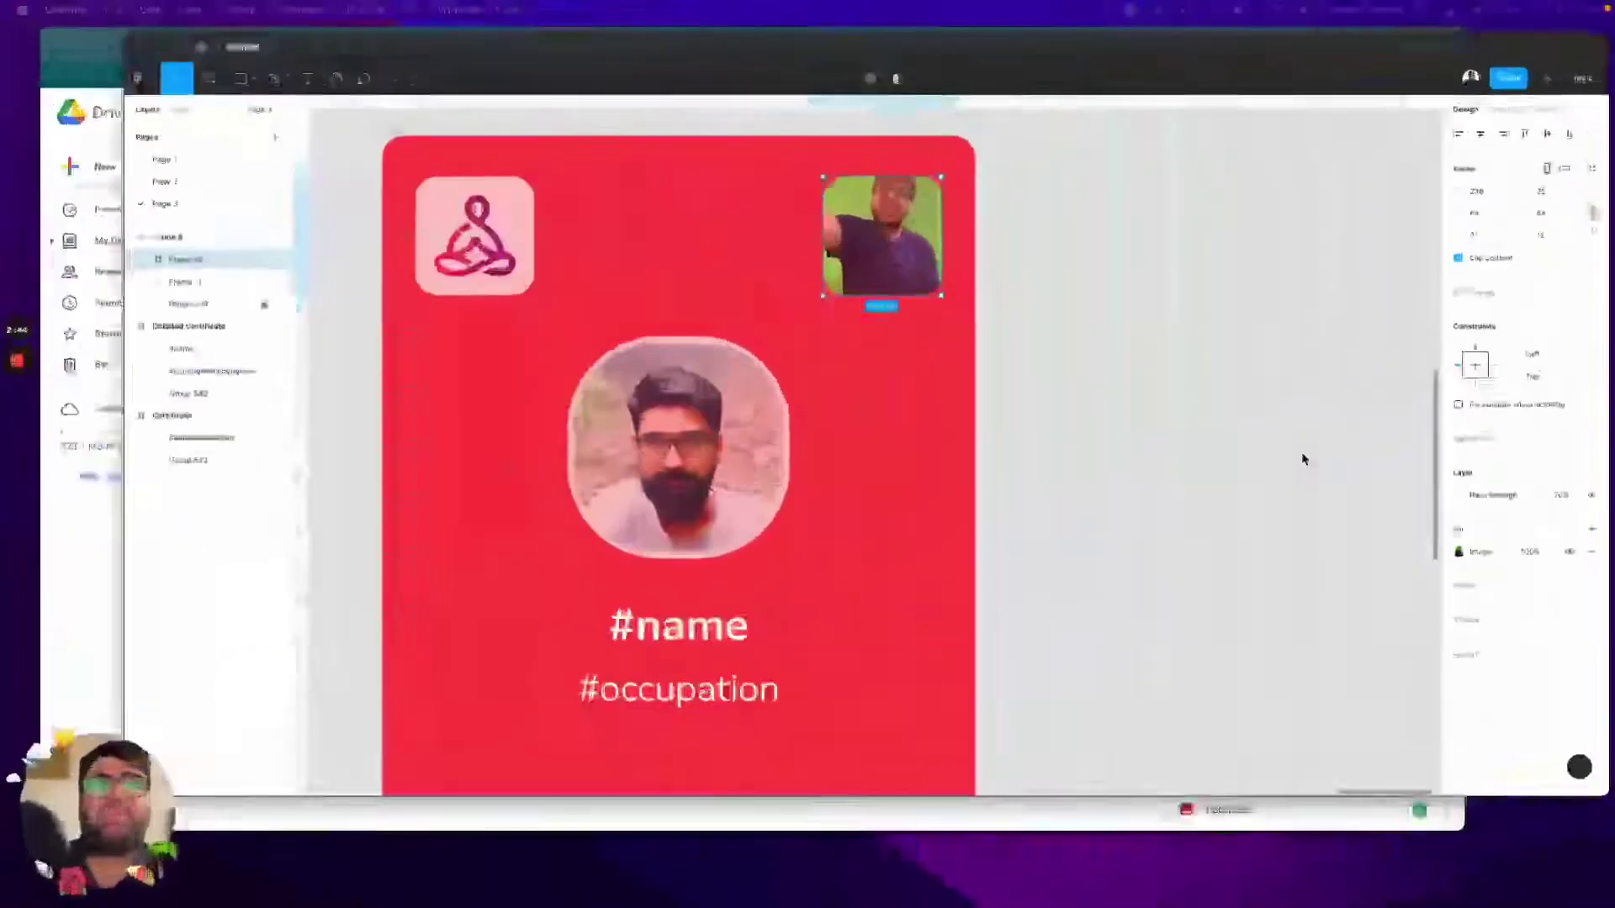
left_click(583, 492)
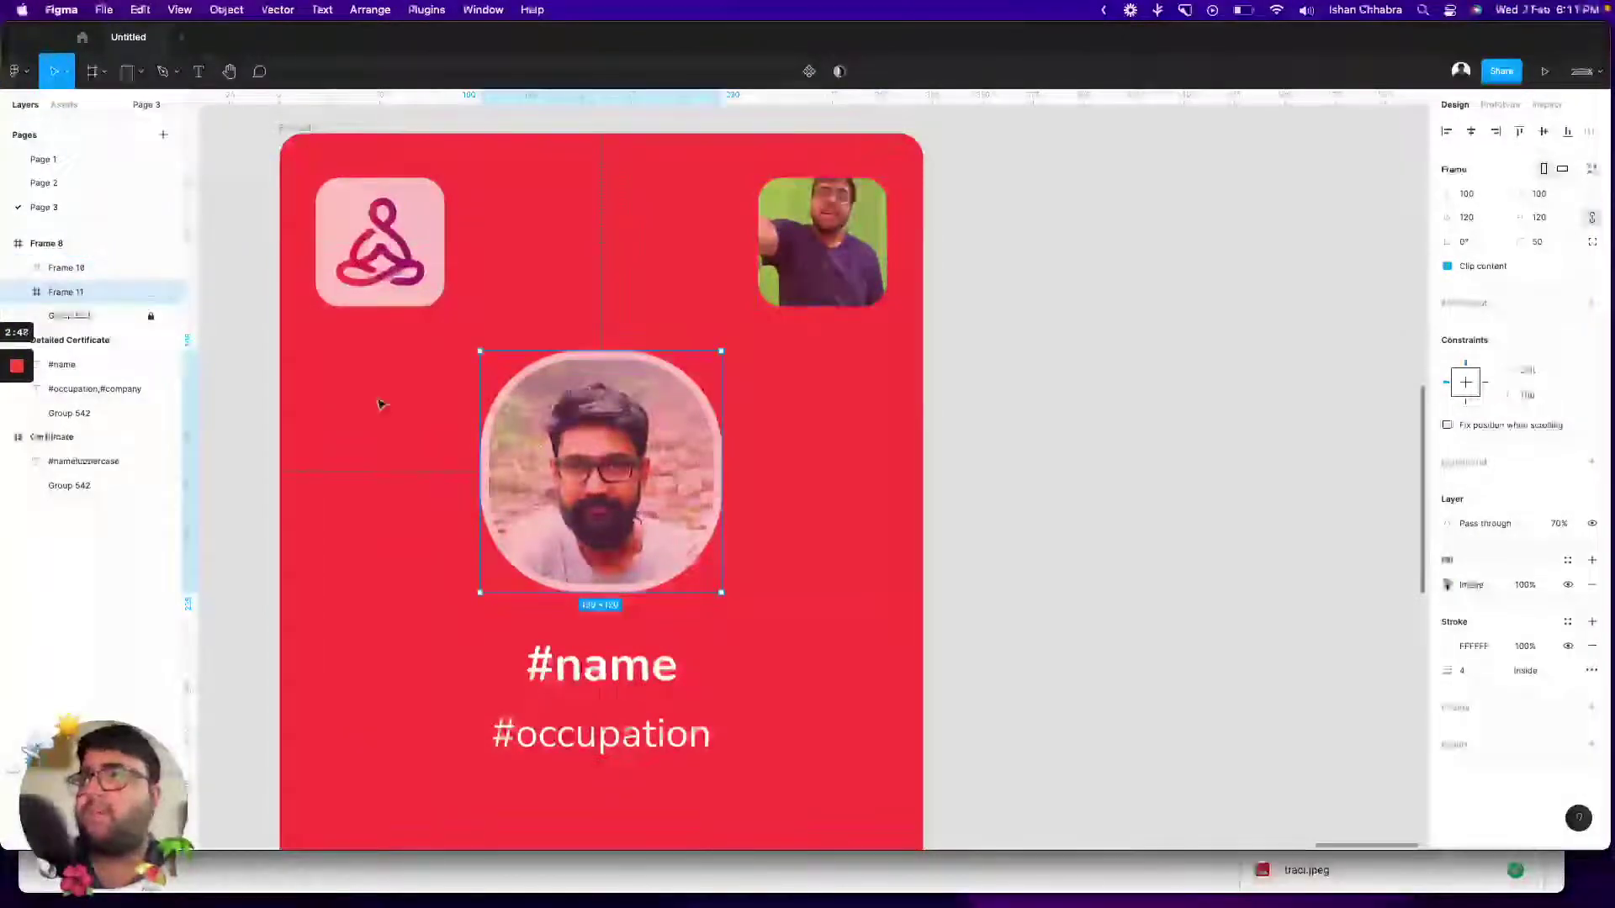
- Switch to the Certificates spreadsheet in Chrome and examine the photo and photo2 columns of the Drive Demo sheet
key("ctrl+Up")
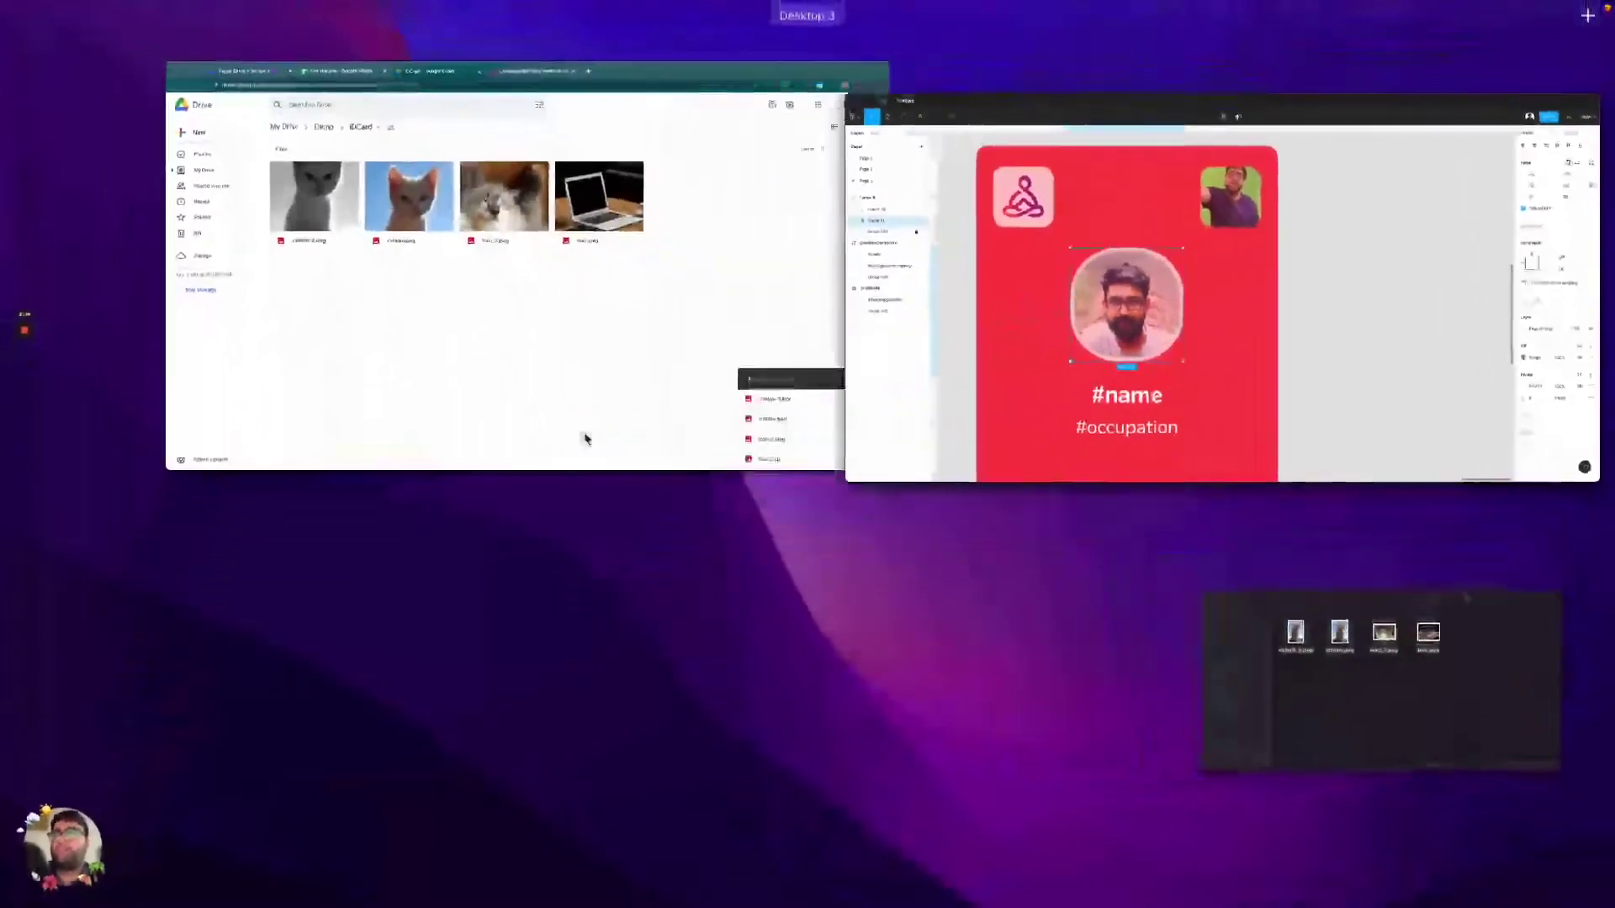
left_click(536, 310)
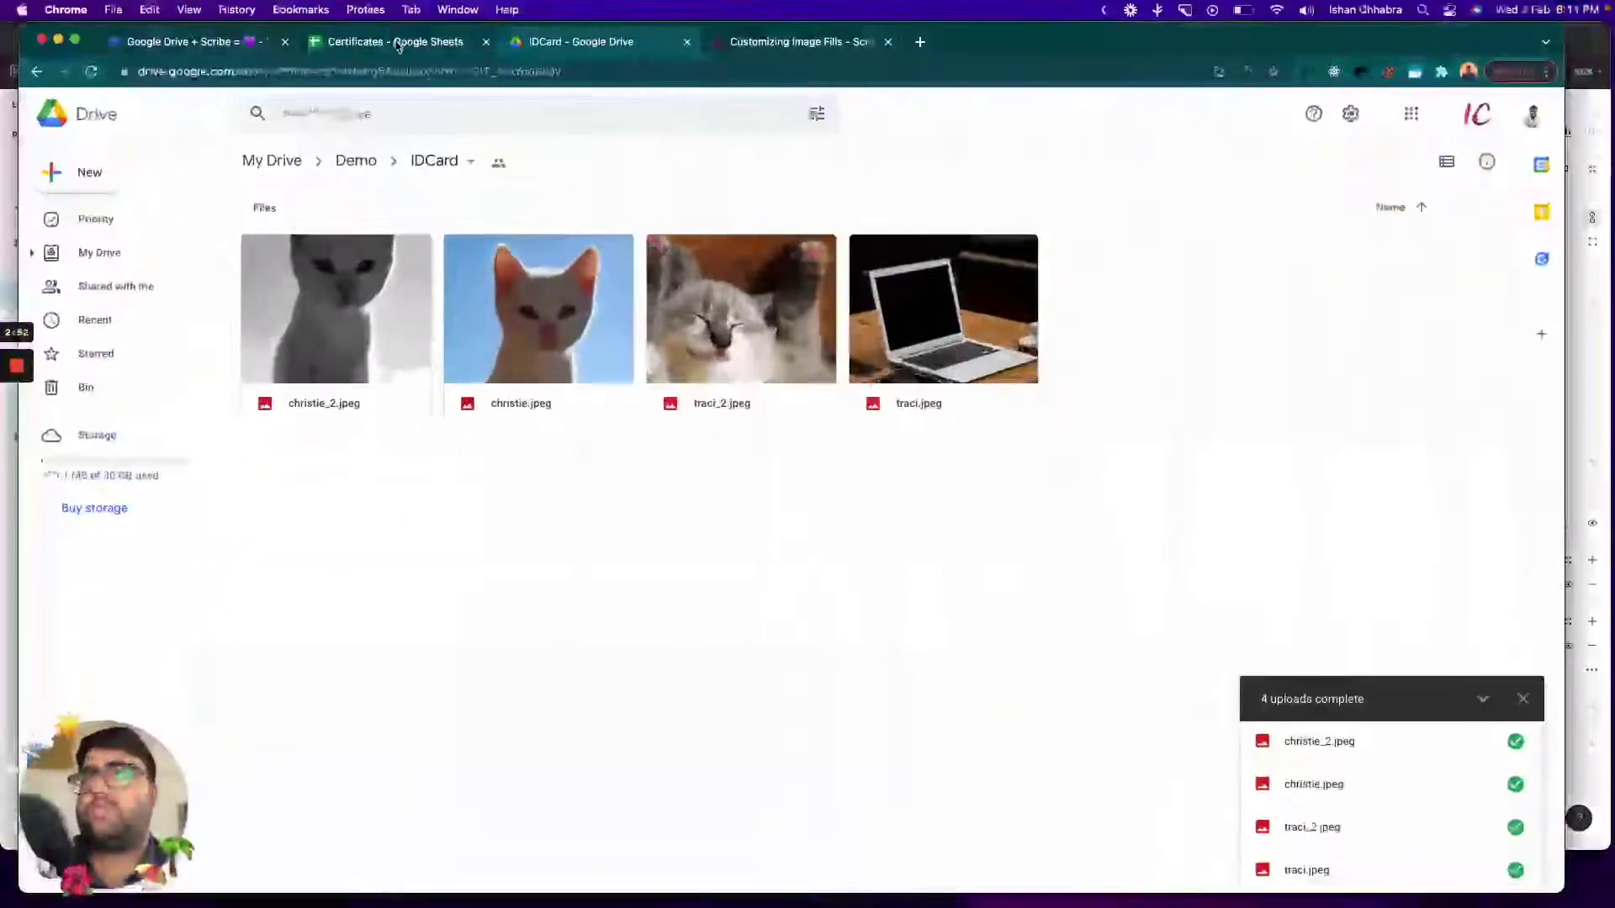
left_click(399, 44)
left_click(350, 347)
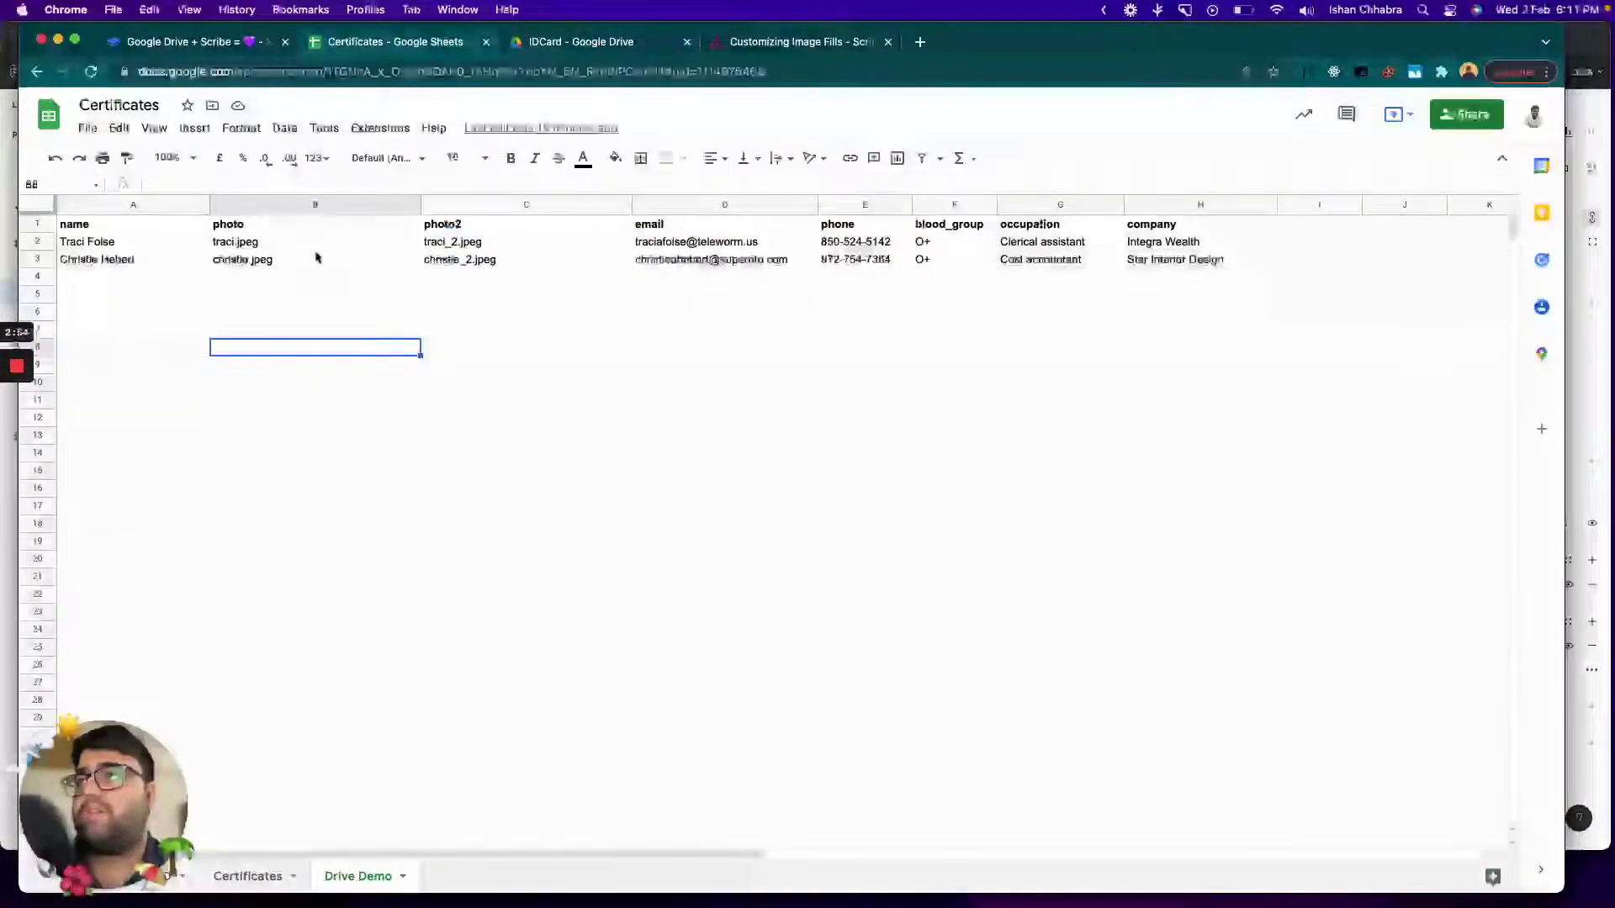
left_click(311, 226)
left_click(450, 227)
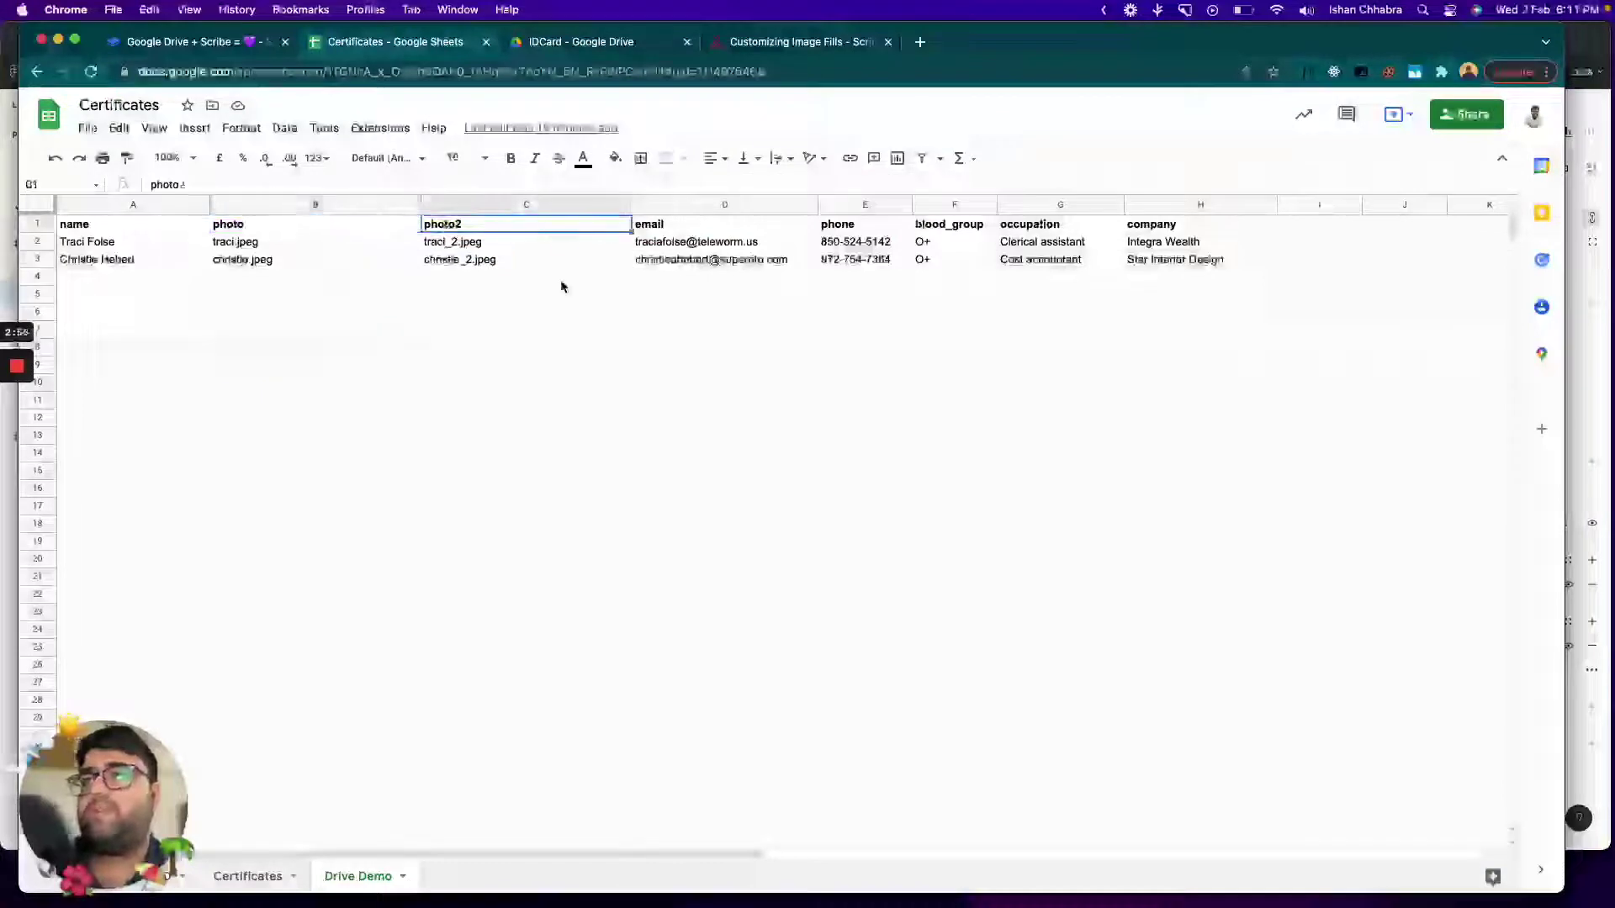
- Return to Figma and inspect the small photo frame in the ID card's upper corner, then the central photo frame
key("ctrl+Up")
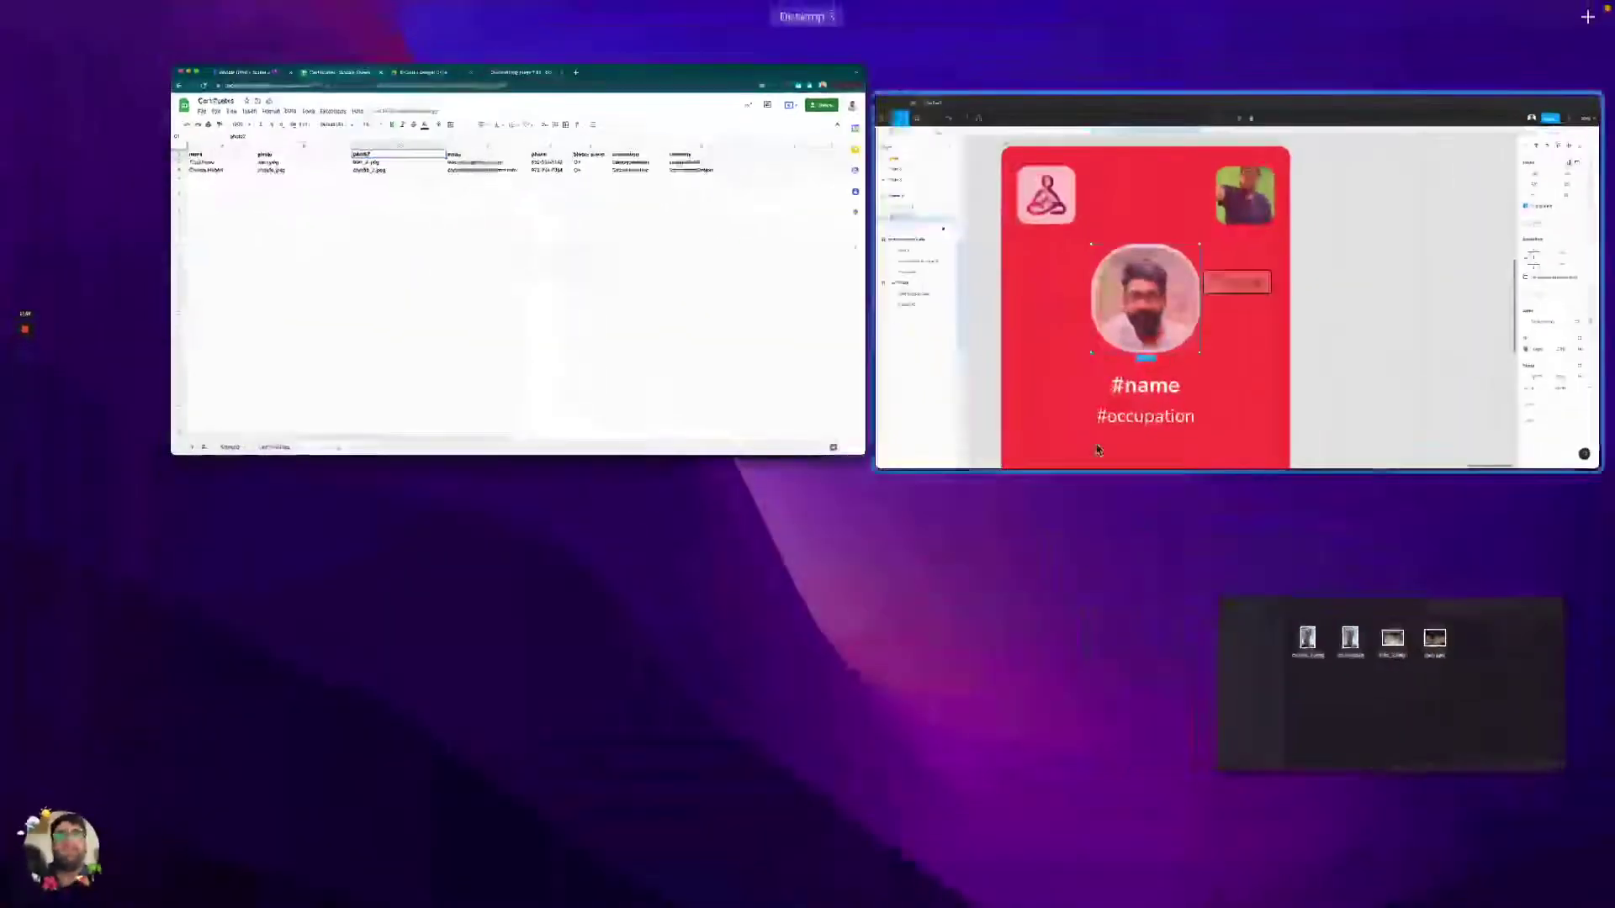
left_click(1096, 450)
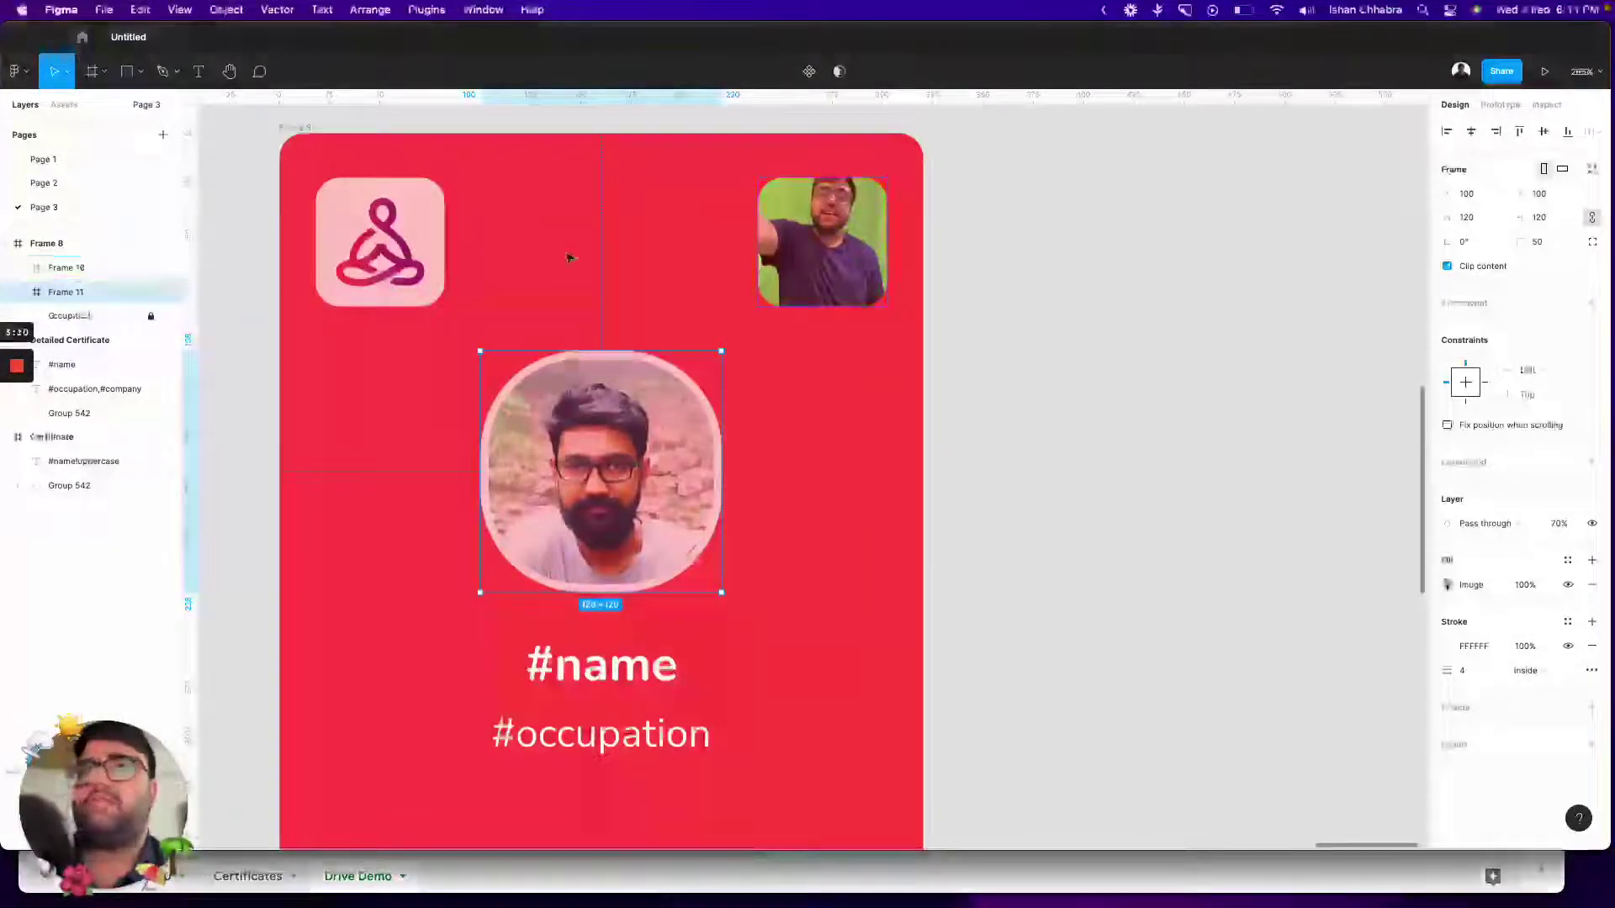
left_click(78, 269)
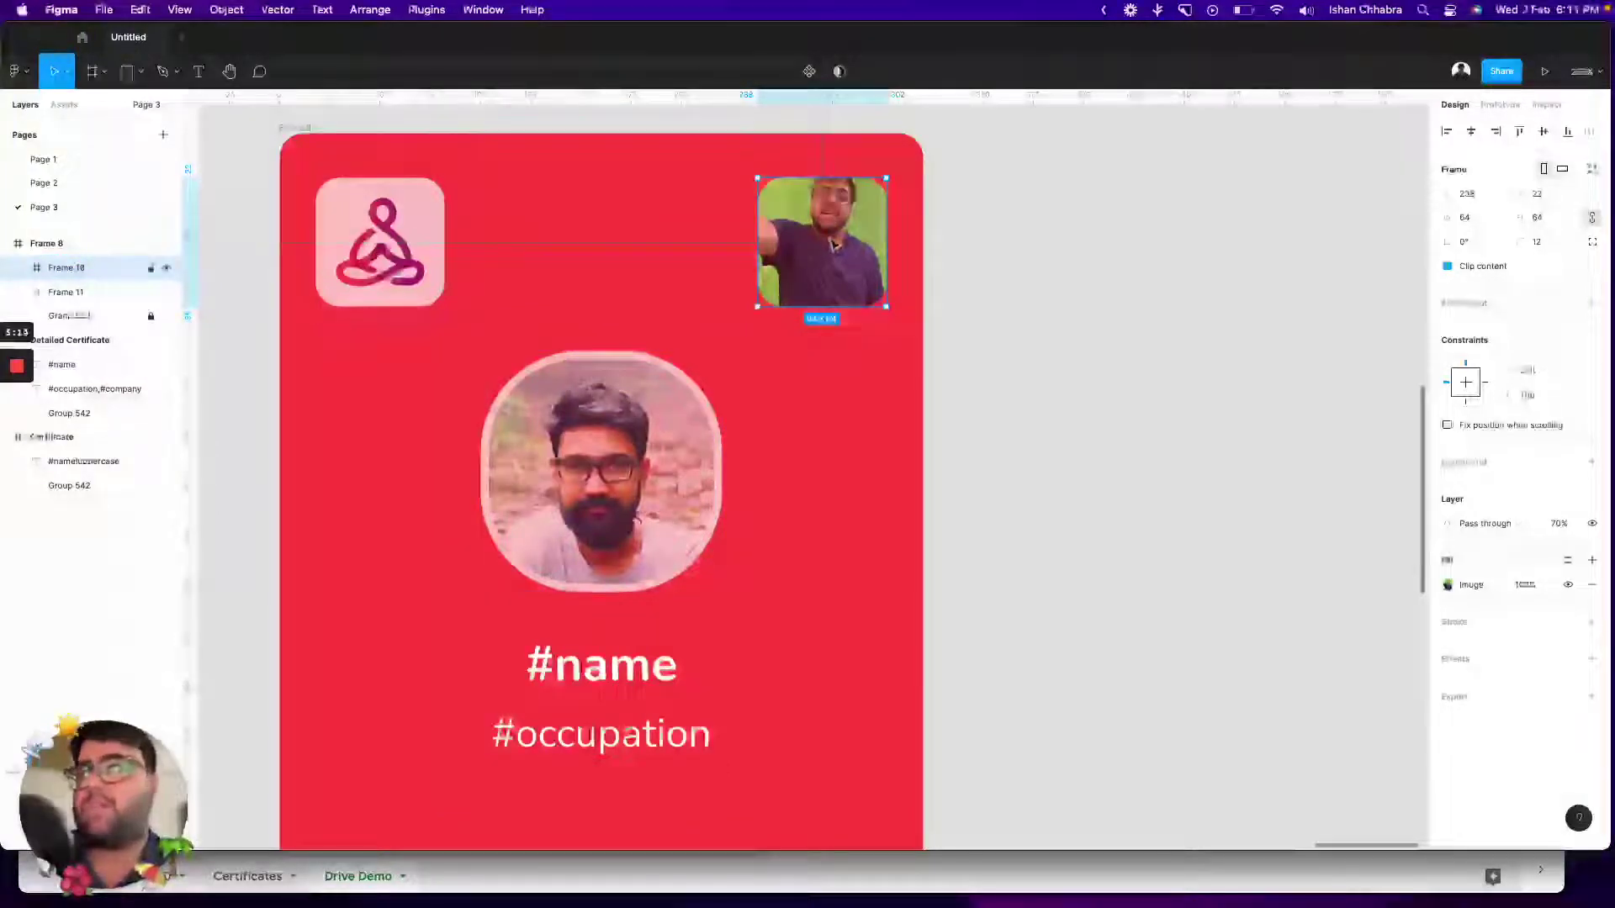
left_click(582, 458)
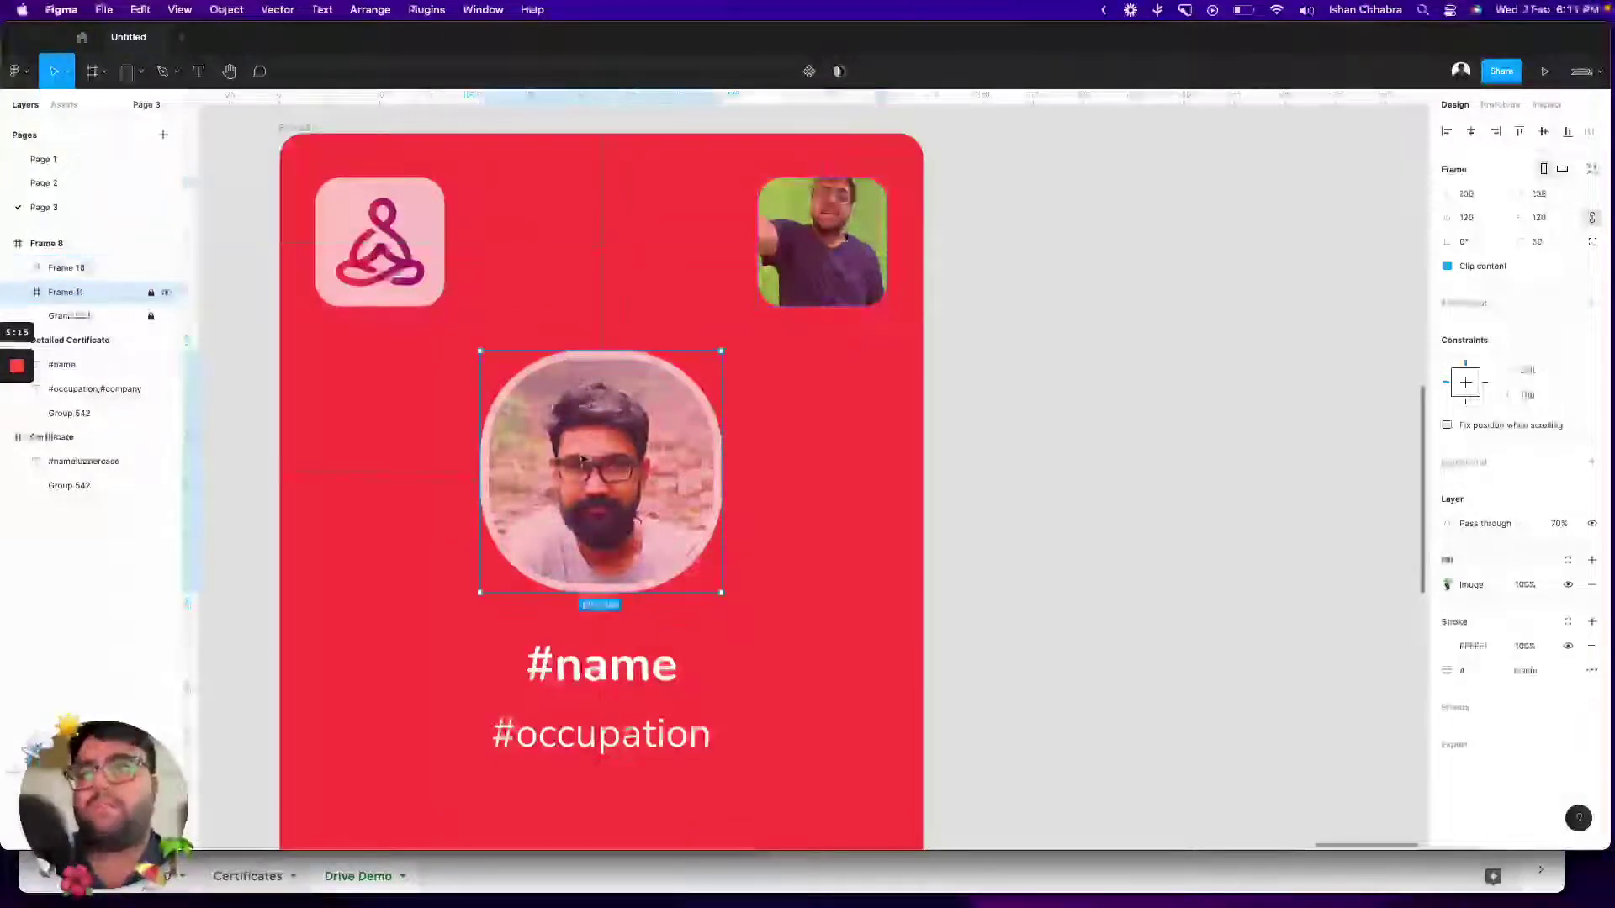
- Rename the small photo frame in the ID card's upper corner as #image
left_click(99, 267)
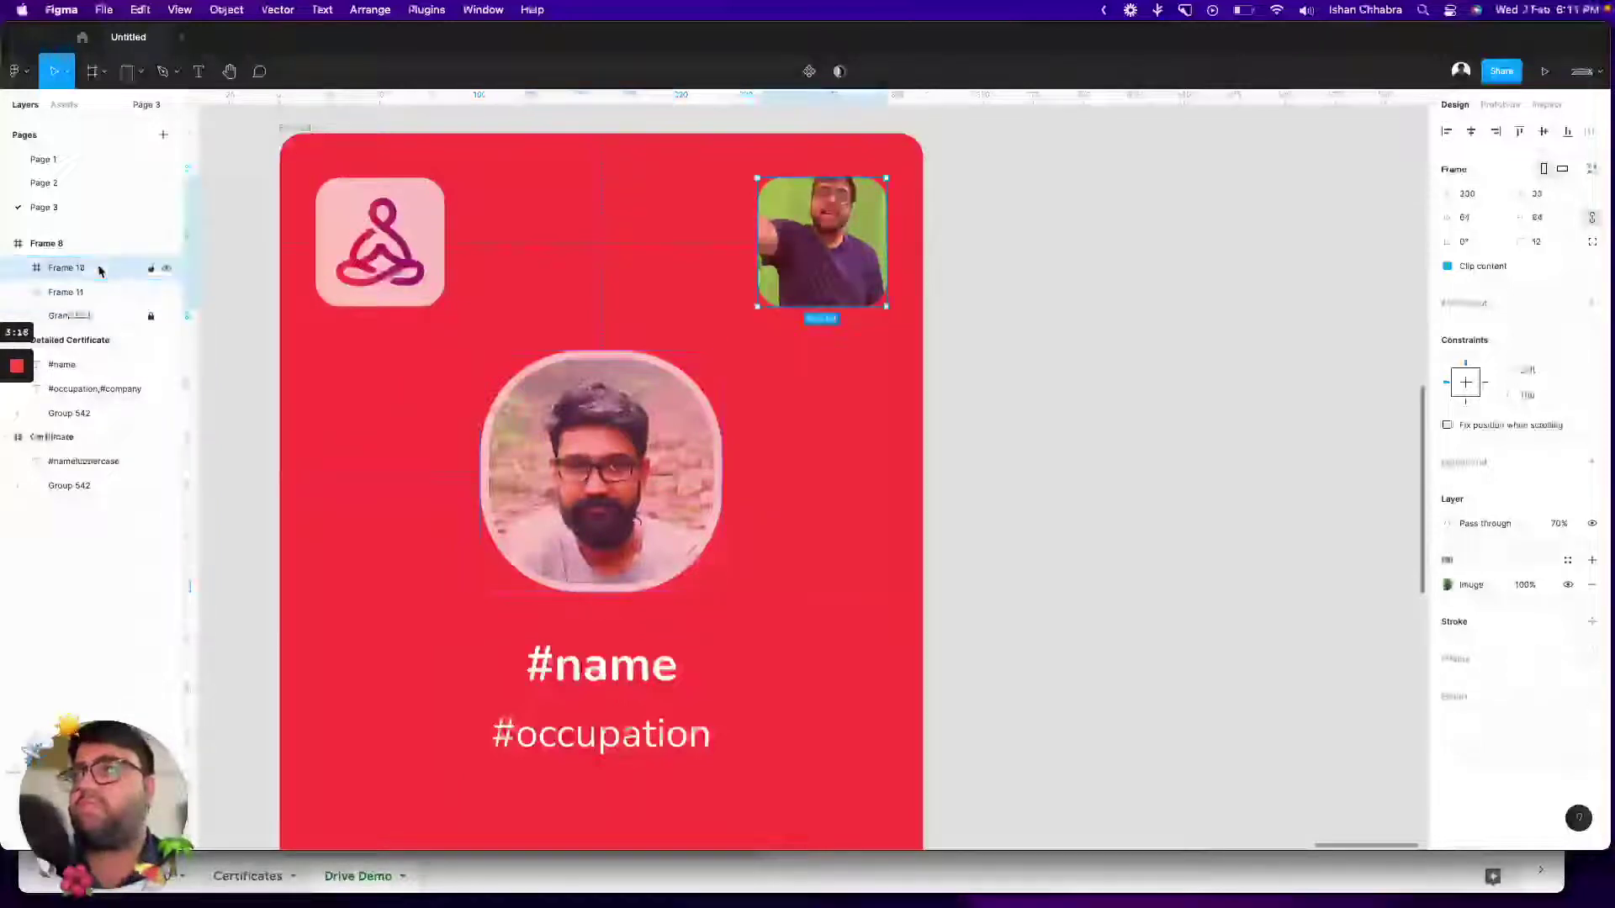
double_click(111, 267)
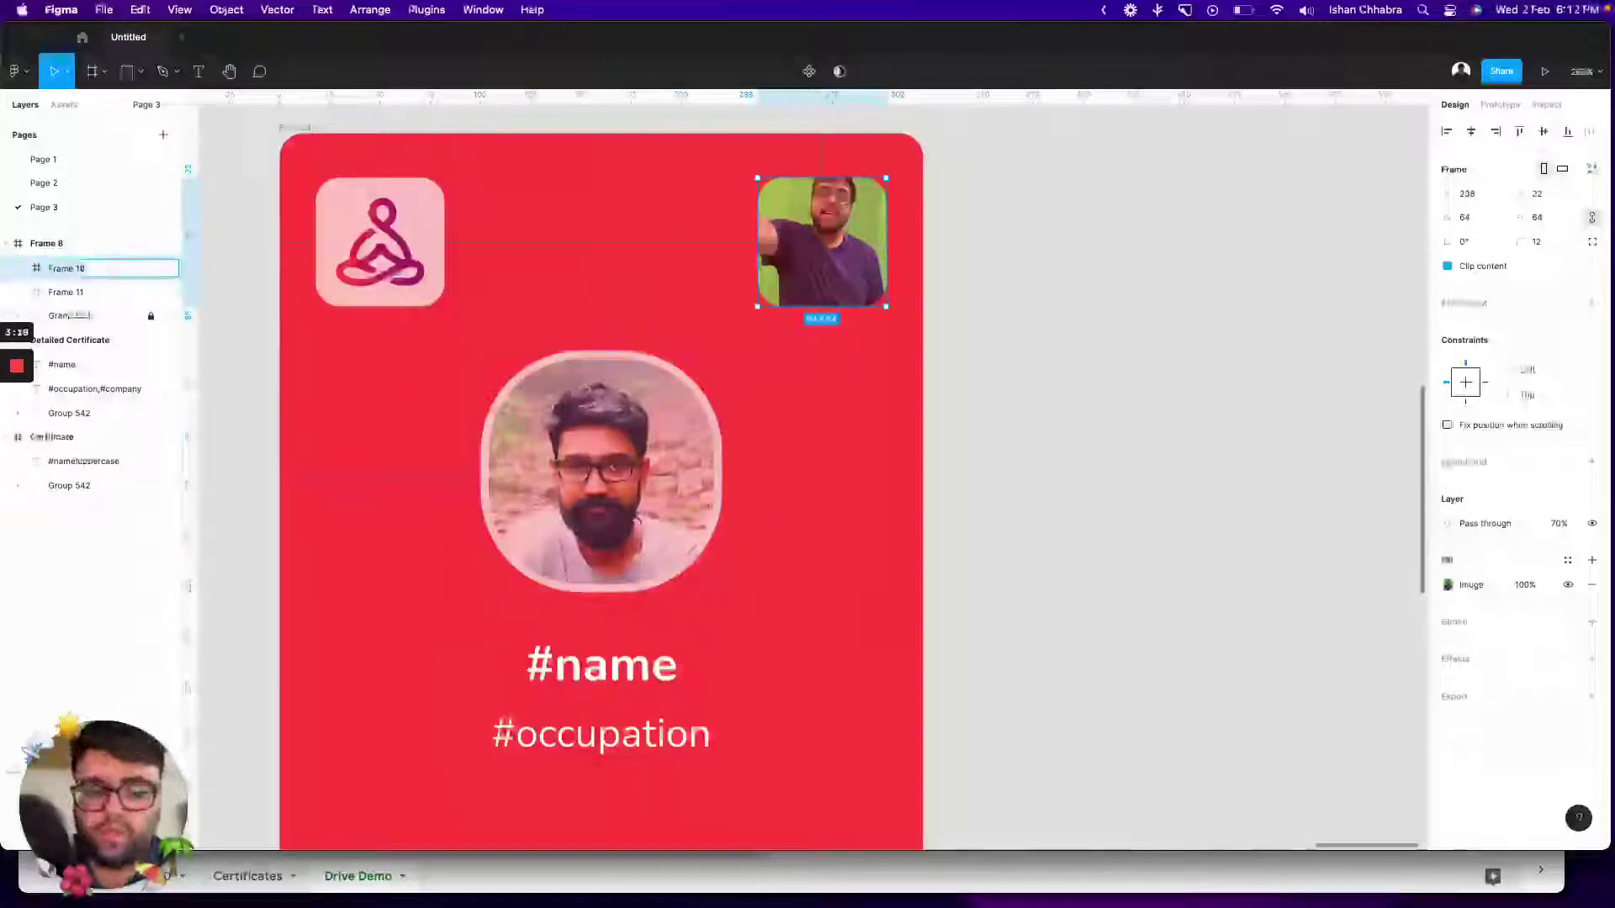
type("#image")
key("Return")
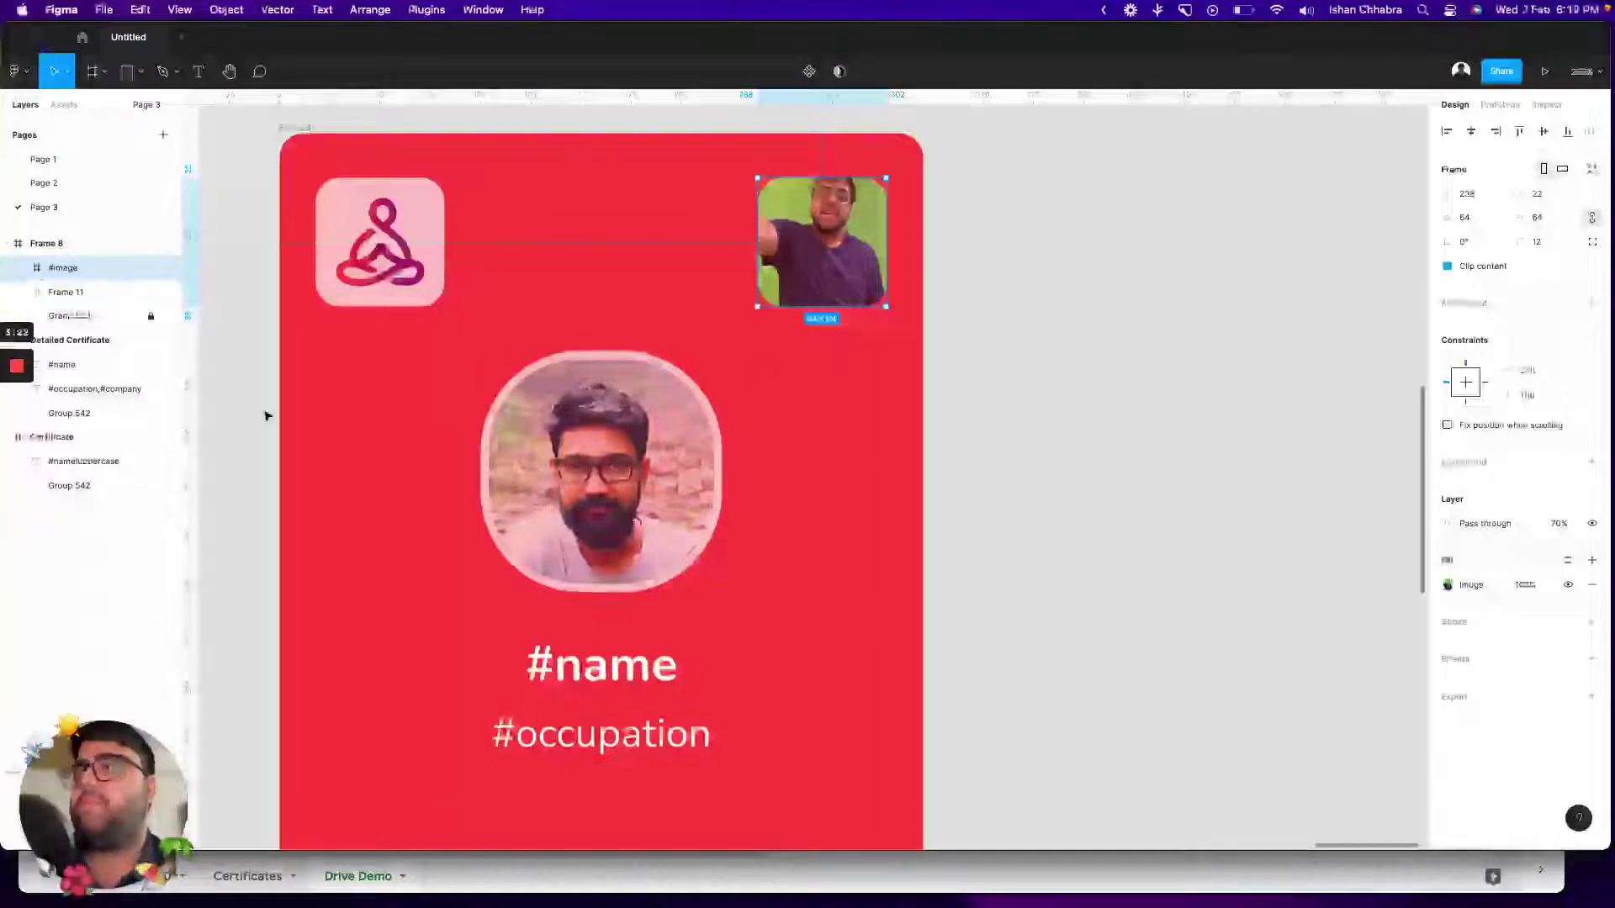
- Rename the small corner photo frame as #photo to match the spreadsheet's column header
key("ctrl+Up")
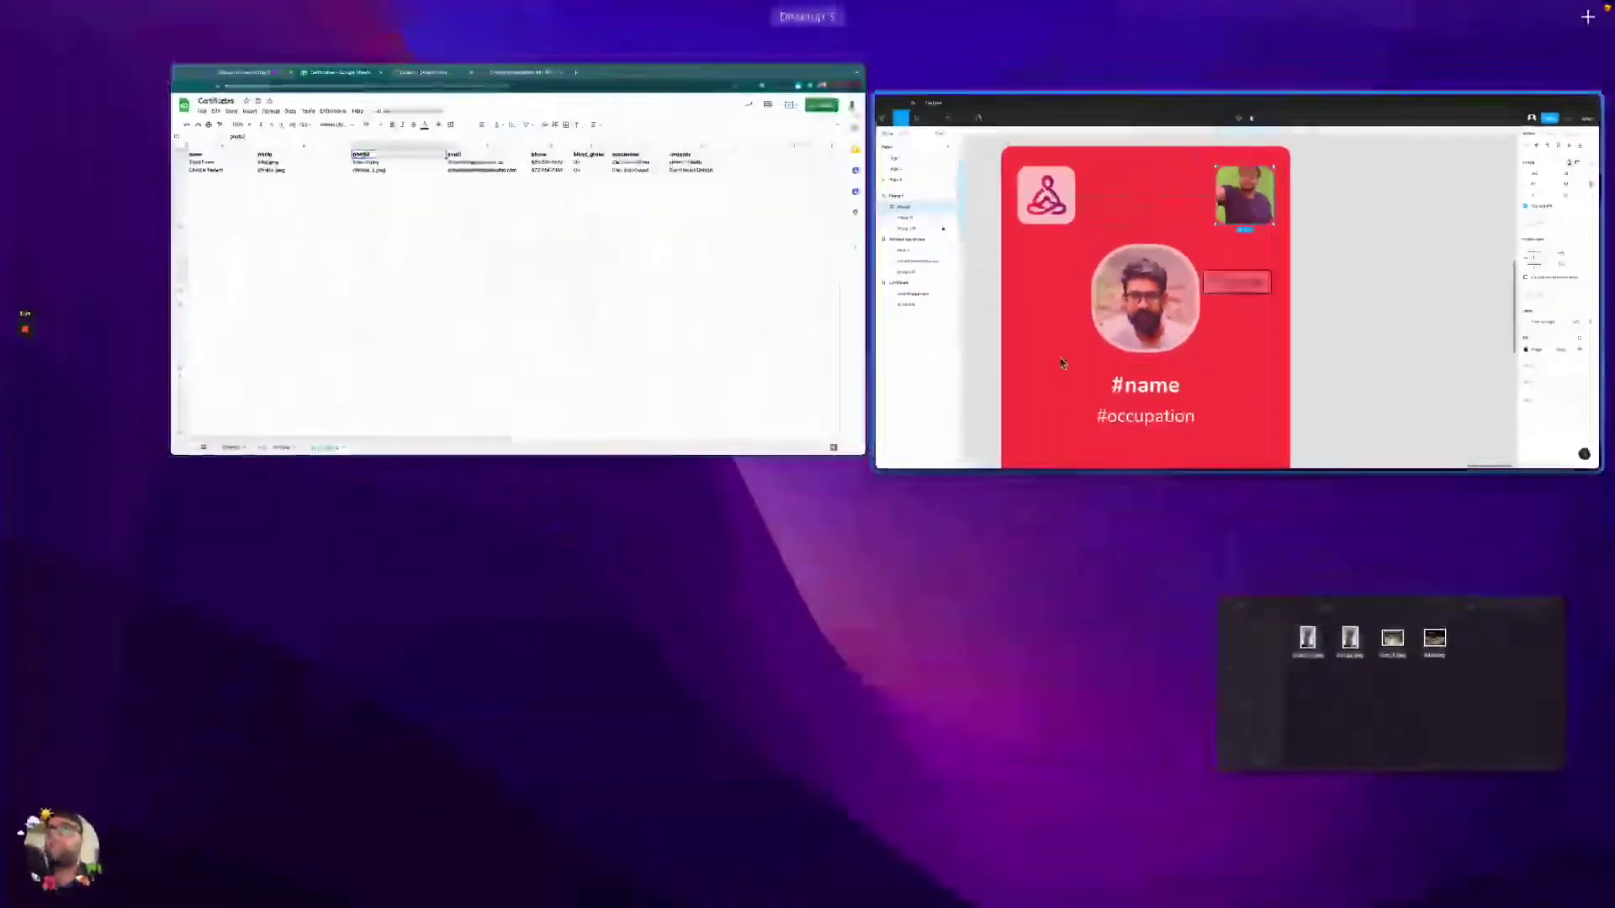
left_click(1056, 360)
double_click(63, 269)
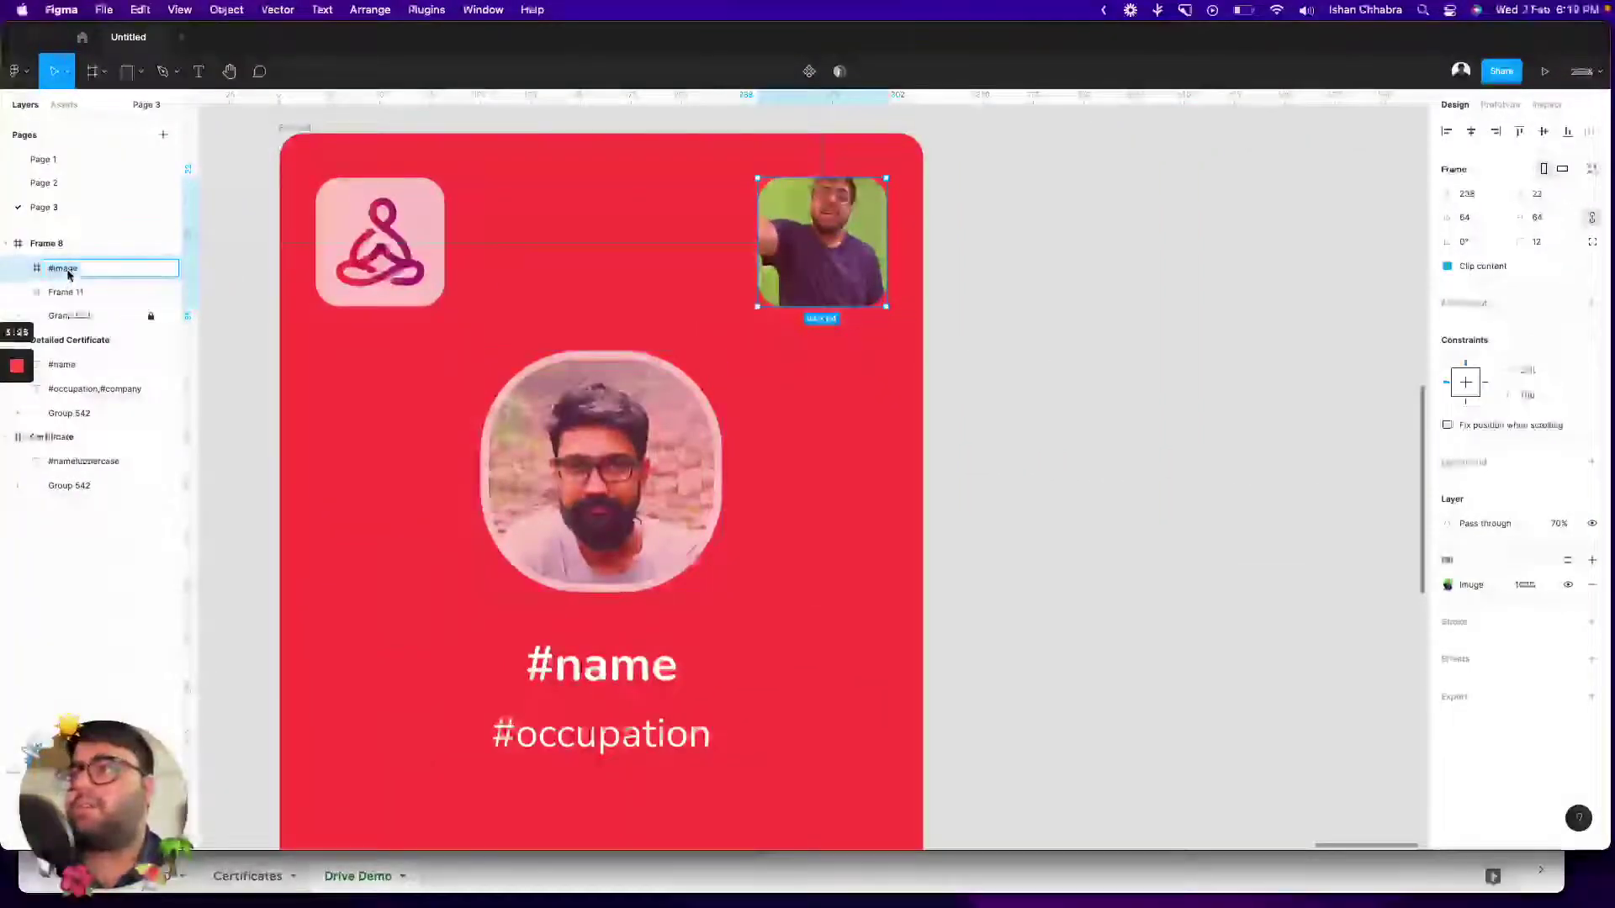
type("#deoto")
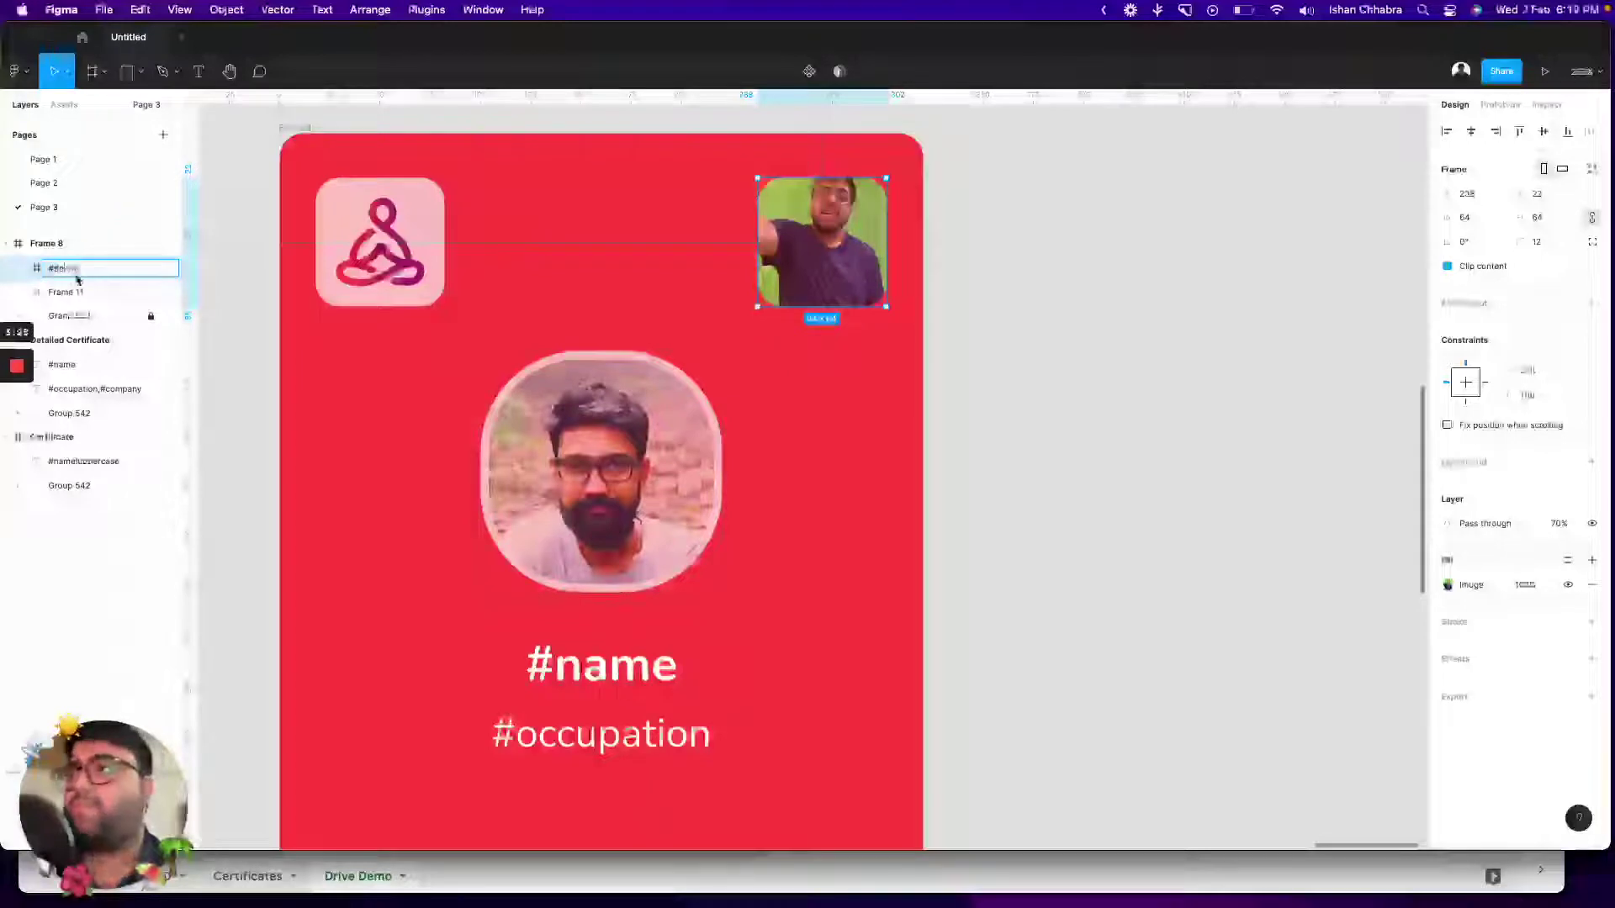
- Rename Frame 11, the large central photo frame, as #photo2
left_click(86, 293)
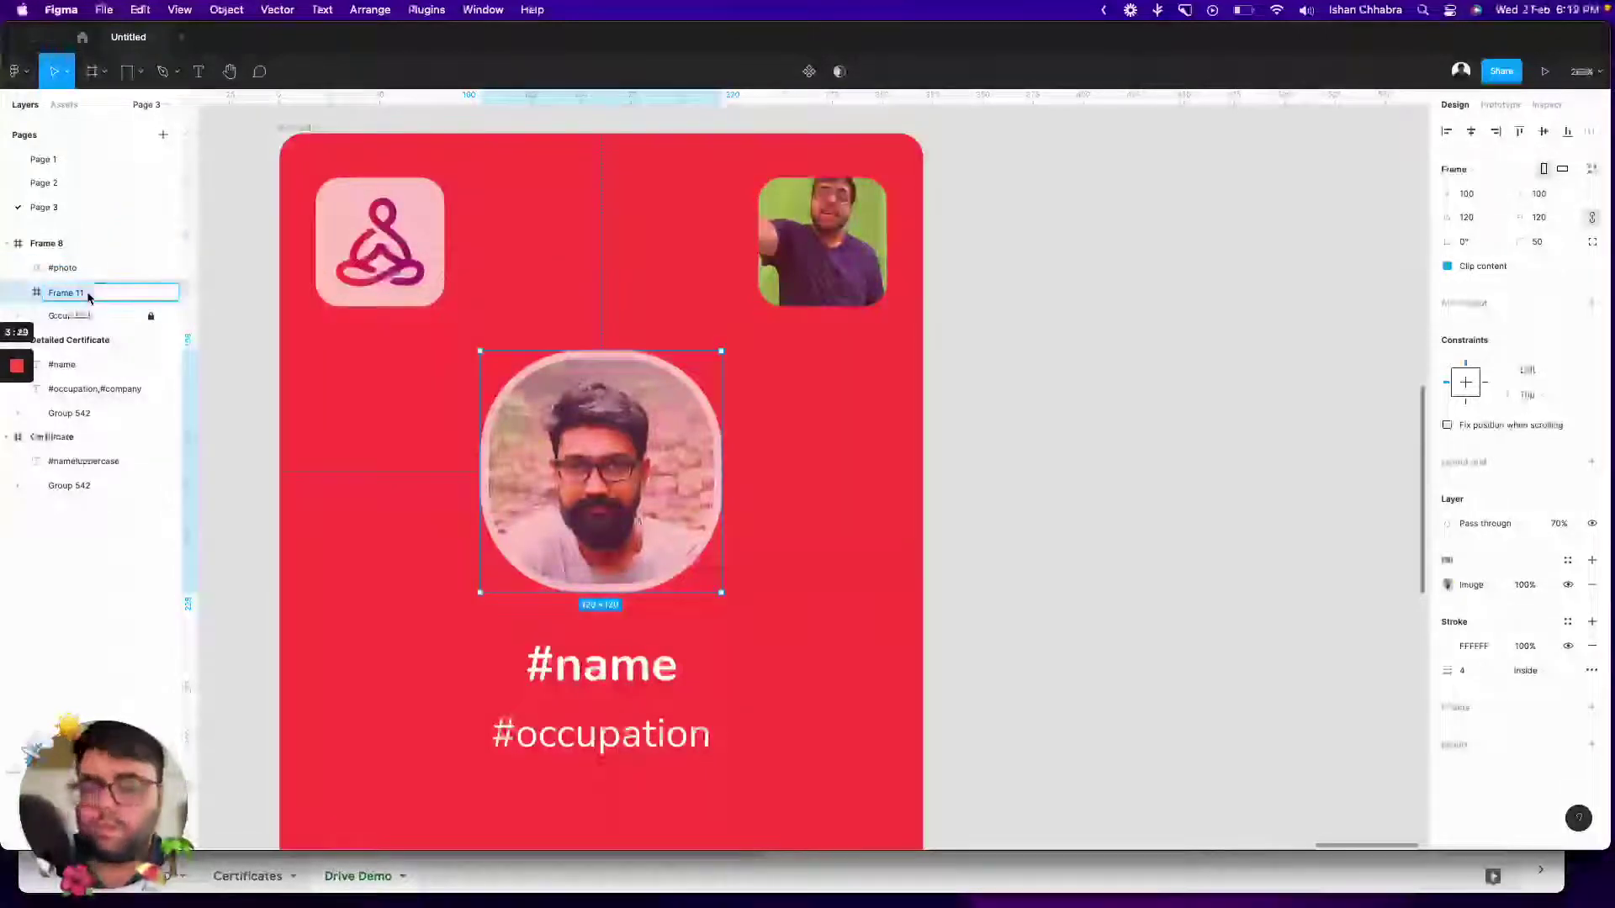
double_click(67, 292)
type("Foto")
type("2")
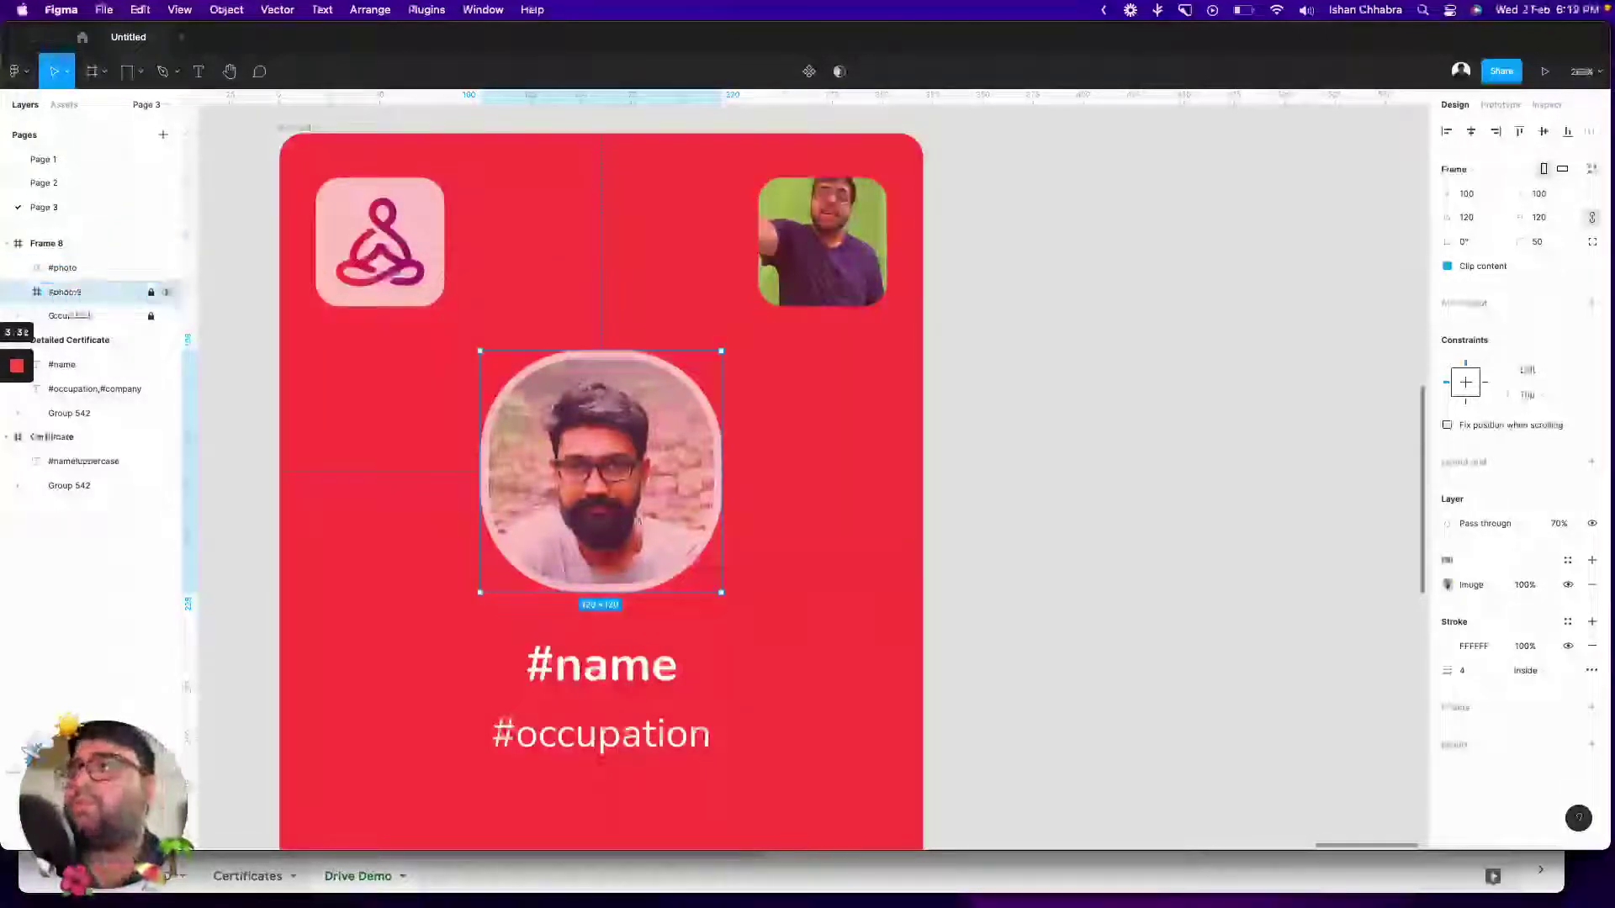
- Extend the small corner frame's name to #photo|driveFolder= followed by the copied Drive folder ID
left_click(101, 269)
key("Right")
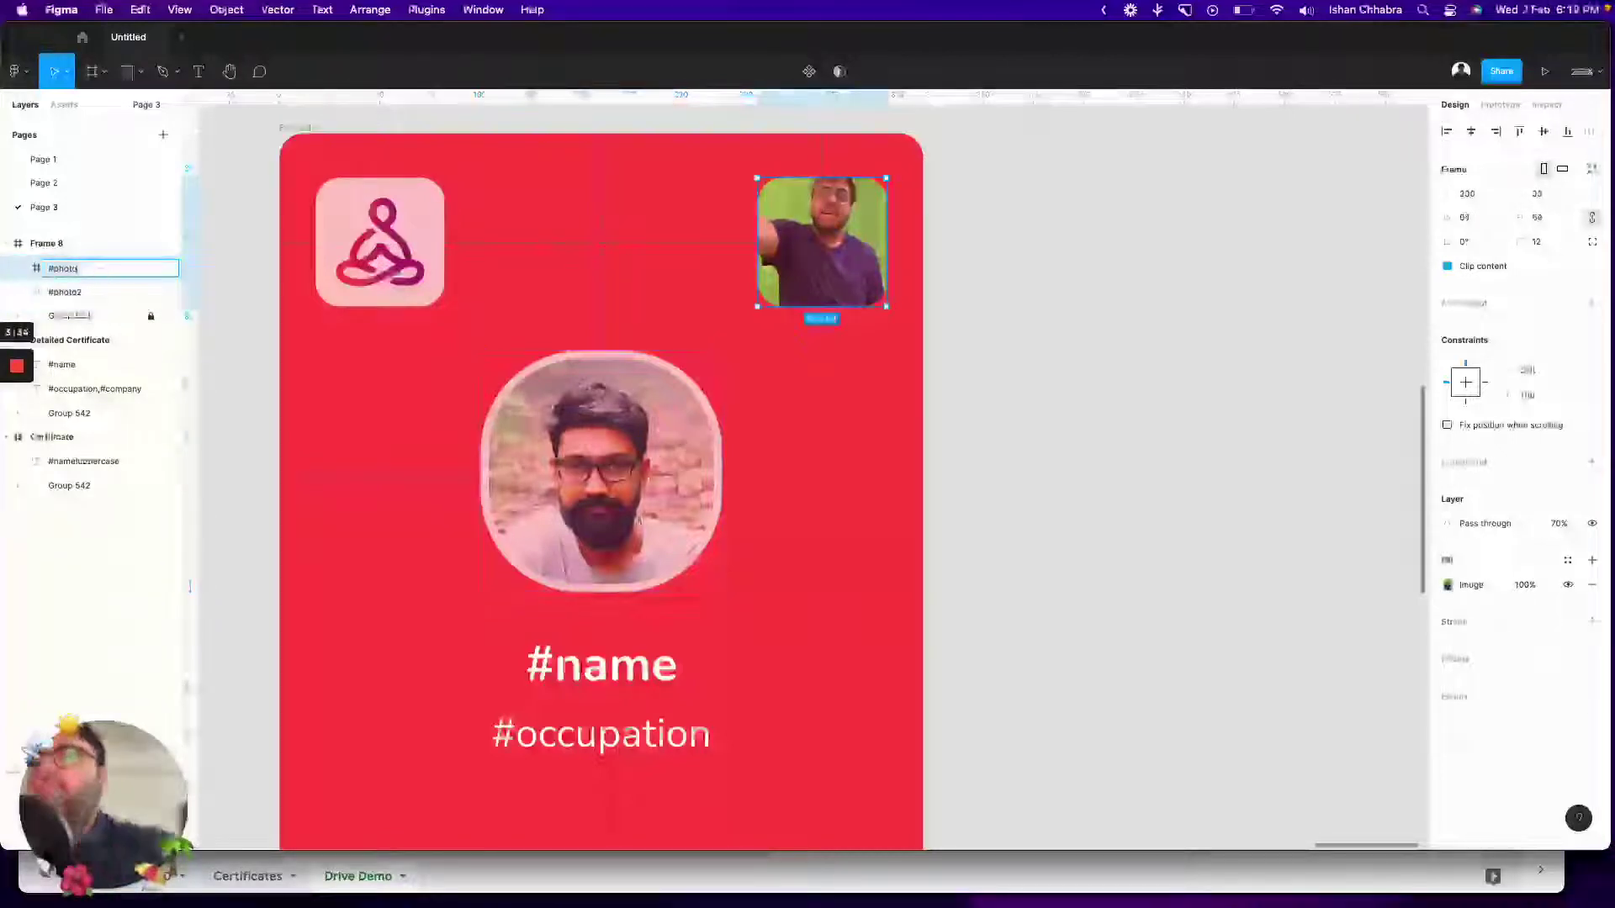
key("BackSpace")
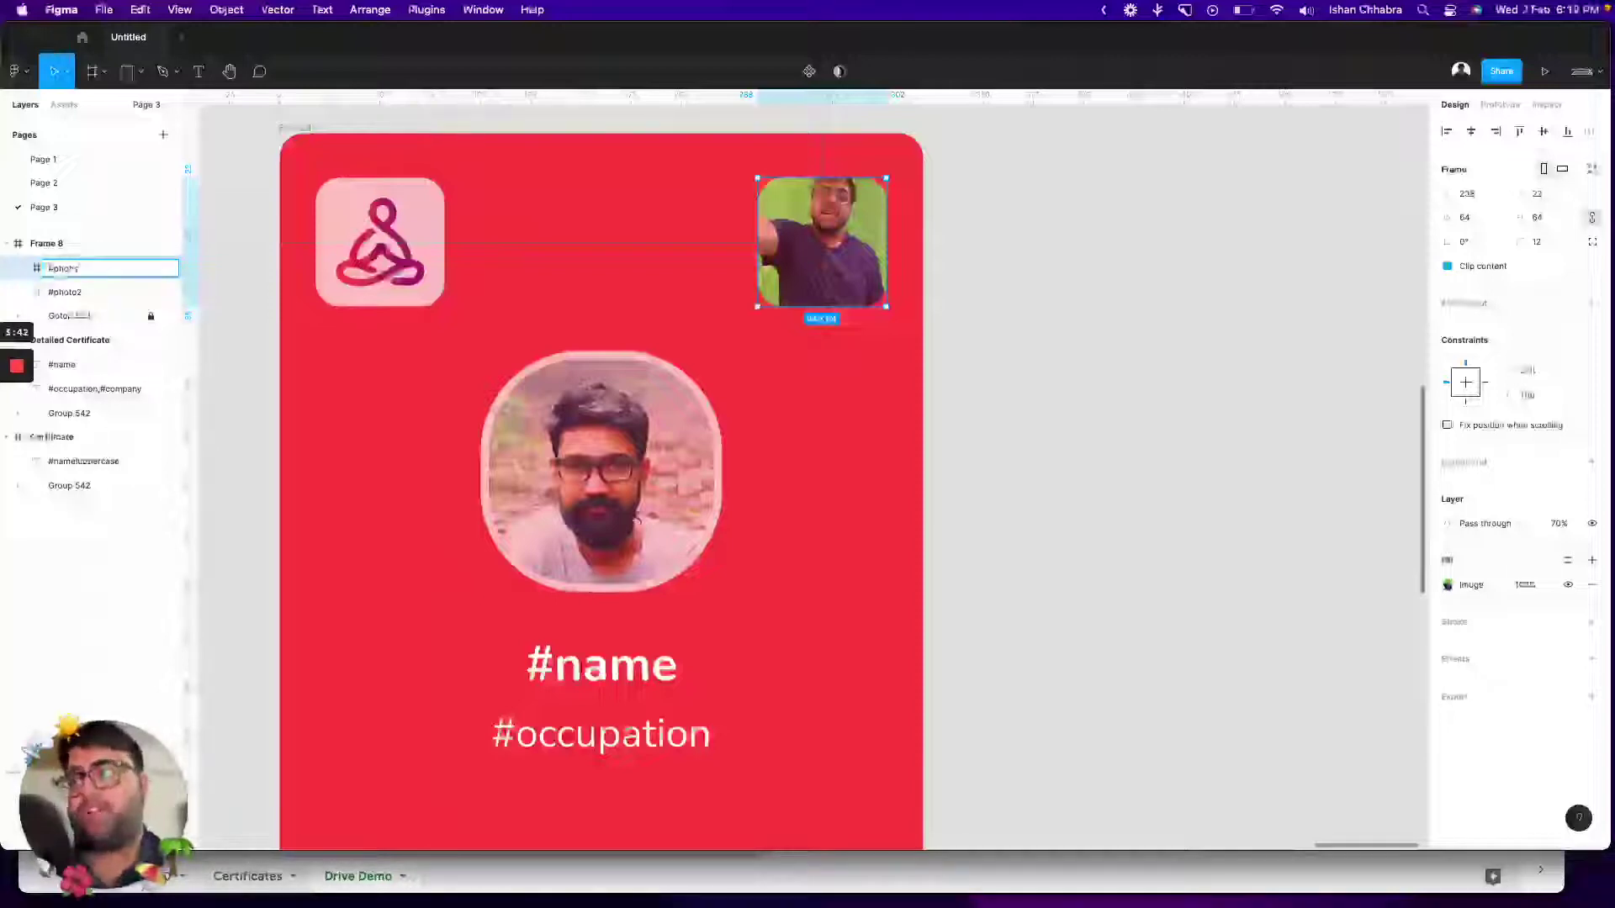
type("o")
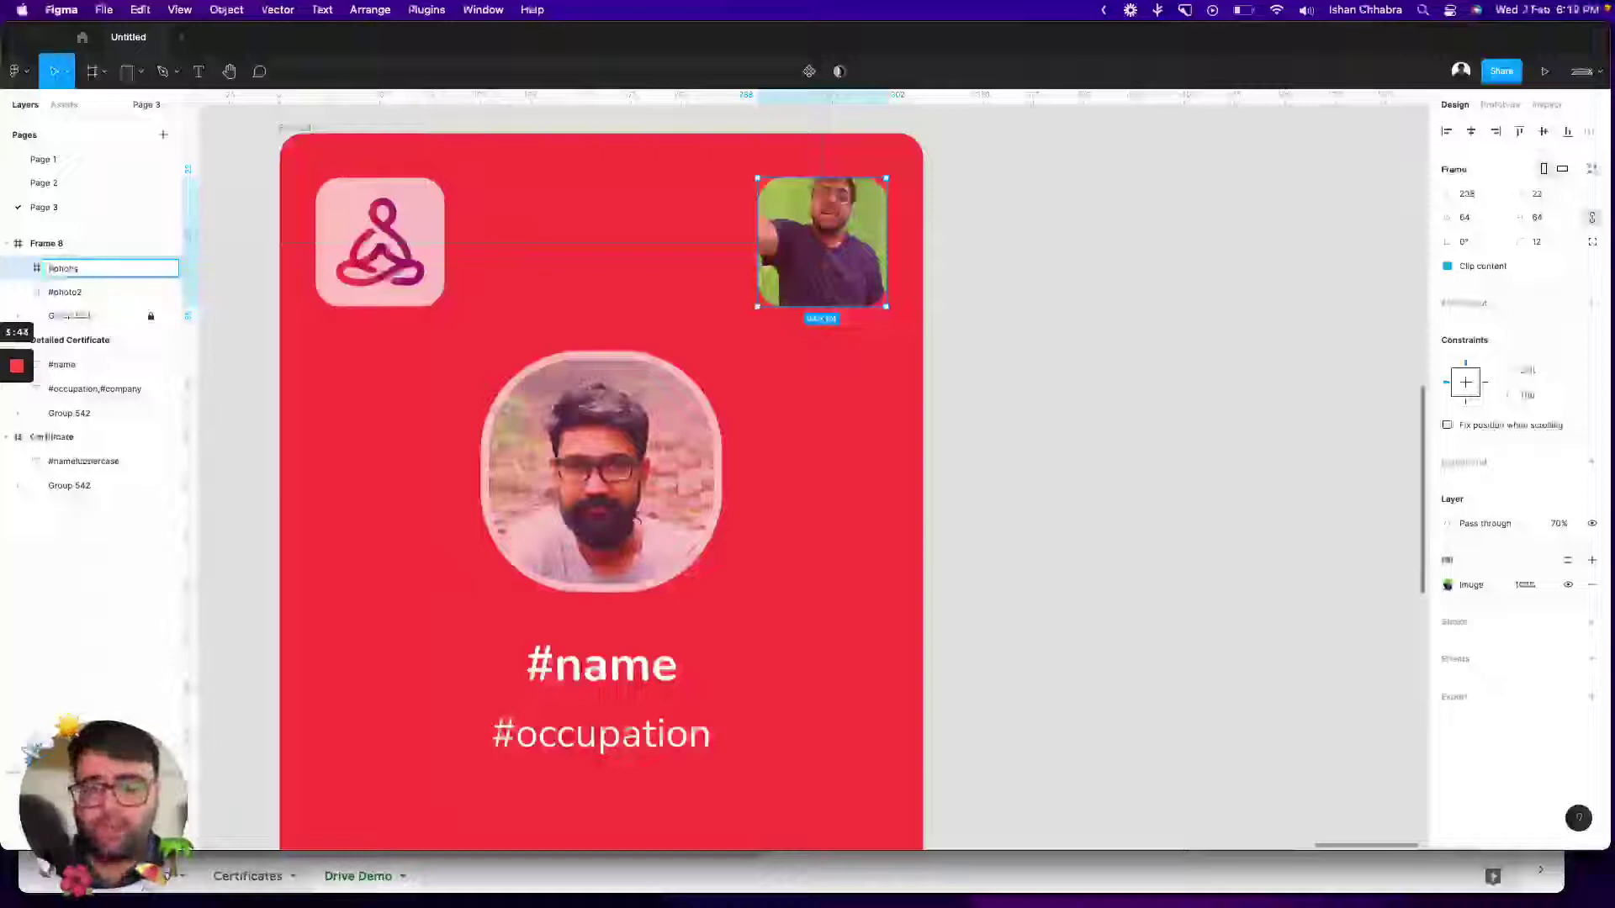
type("1")
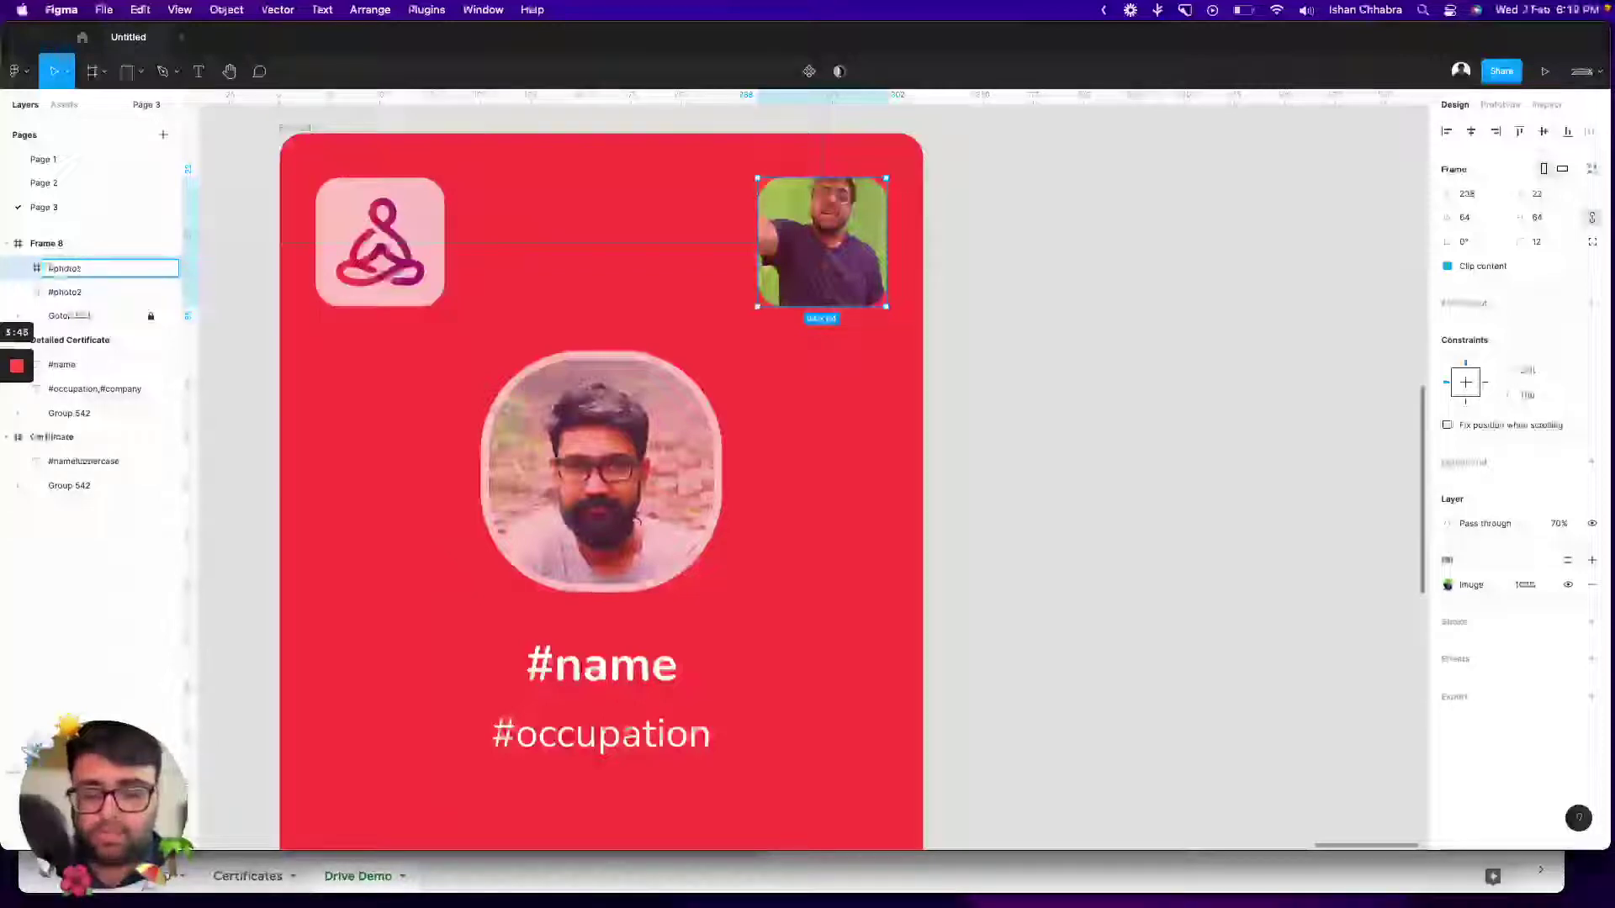
type("ur")
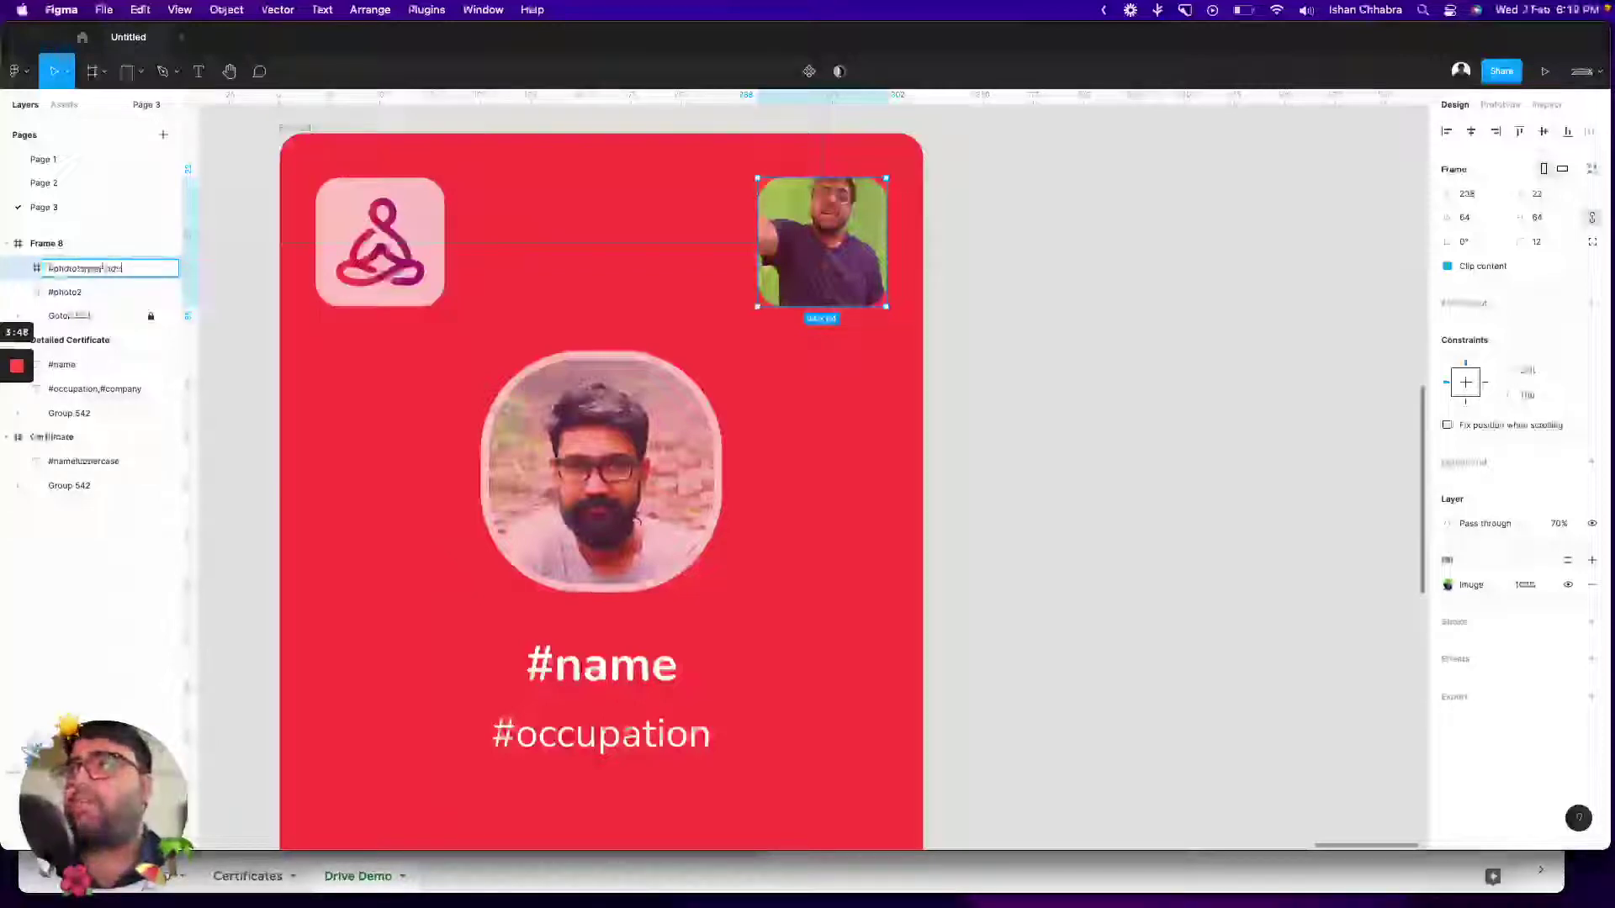
type("l")
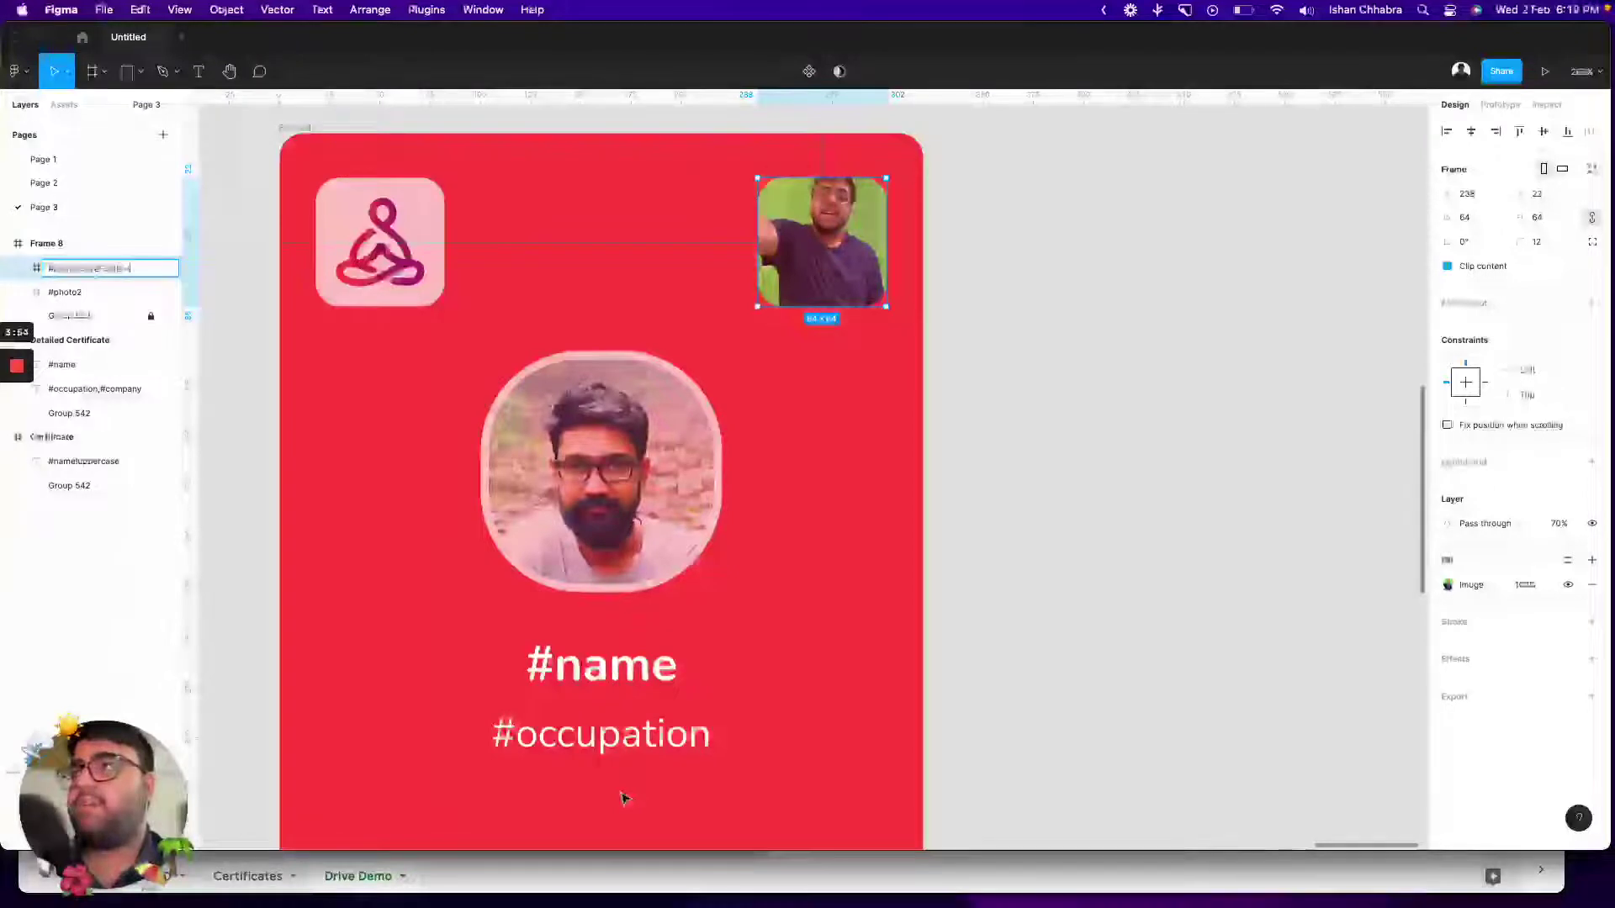
key("super+v")
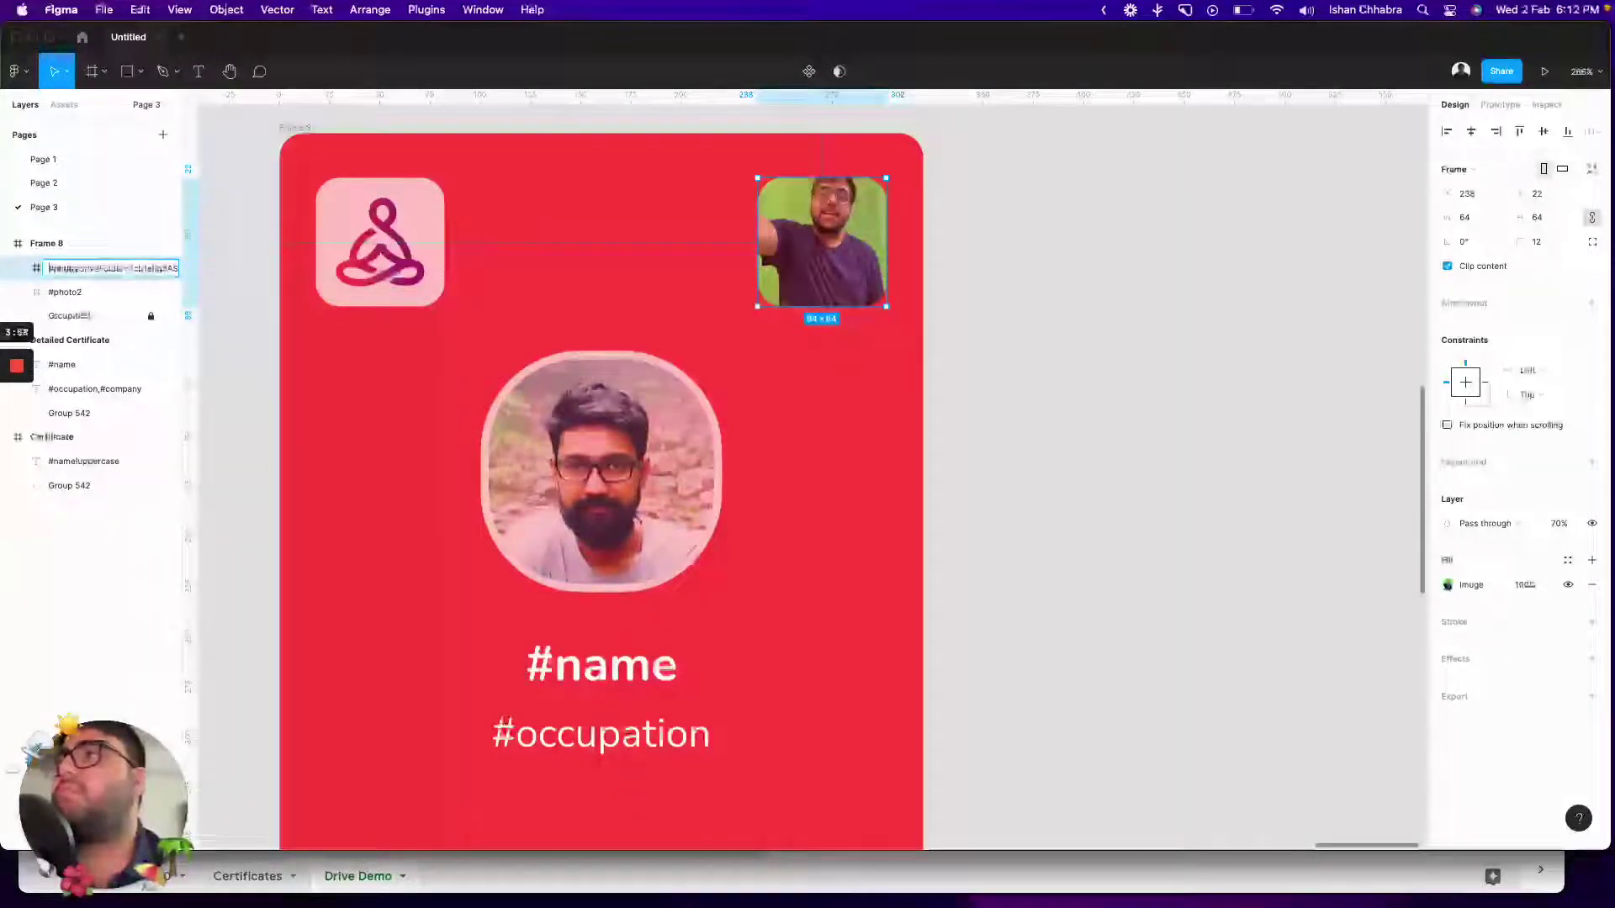
key("super+a")
key("super+v")
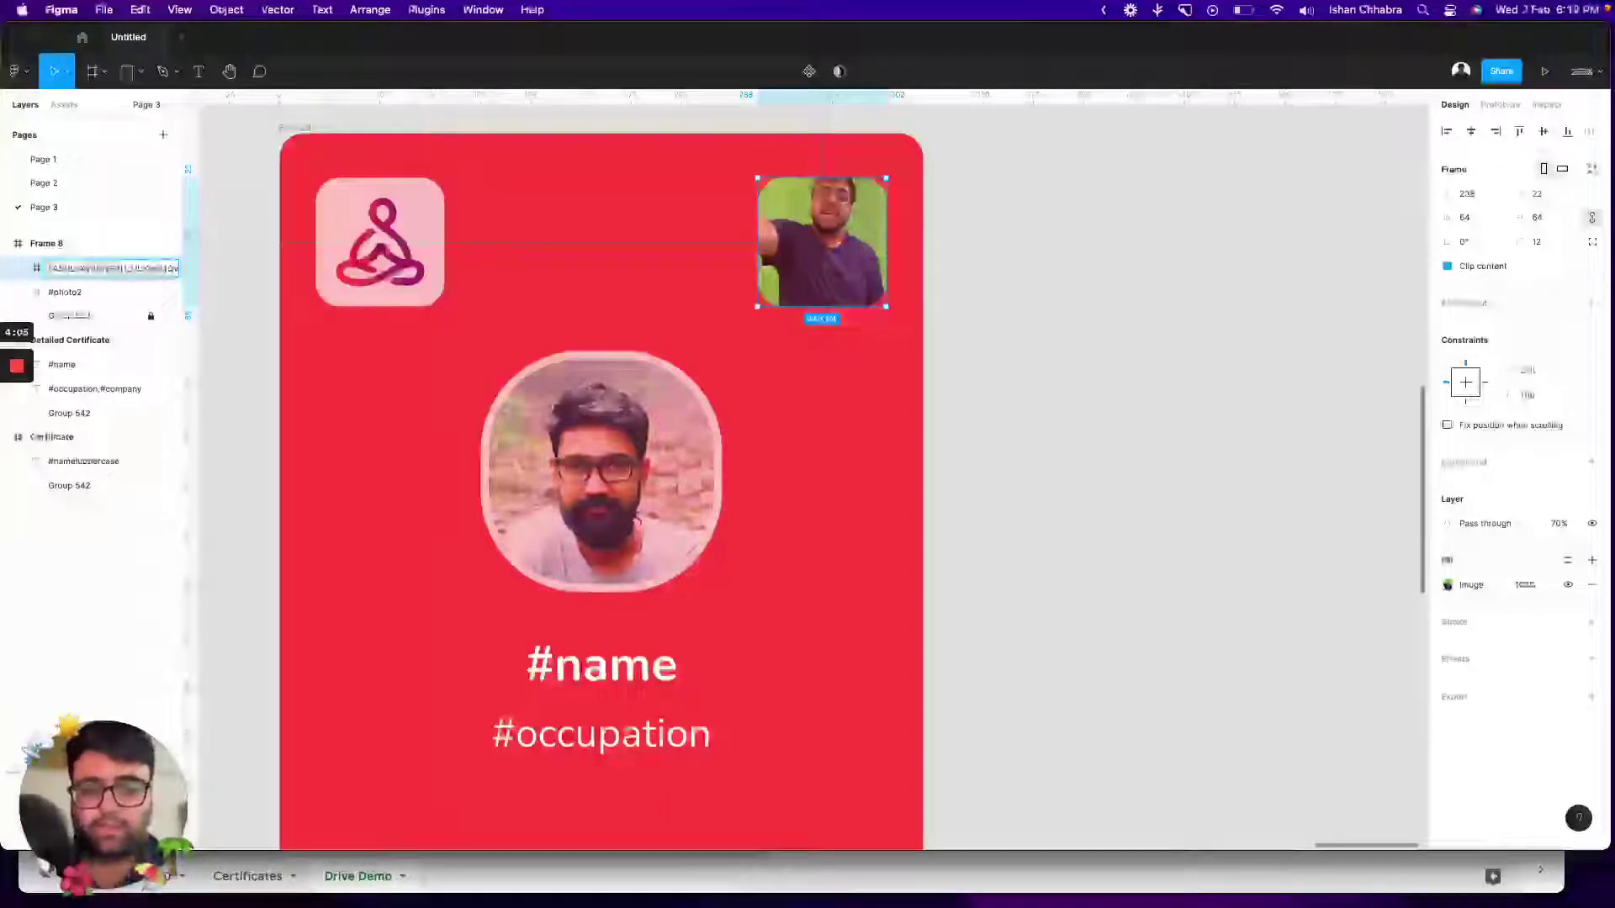
key("Return")
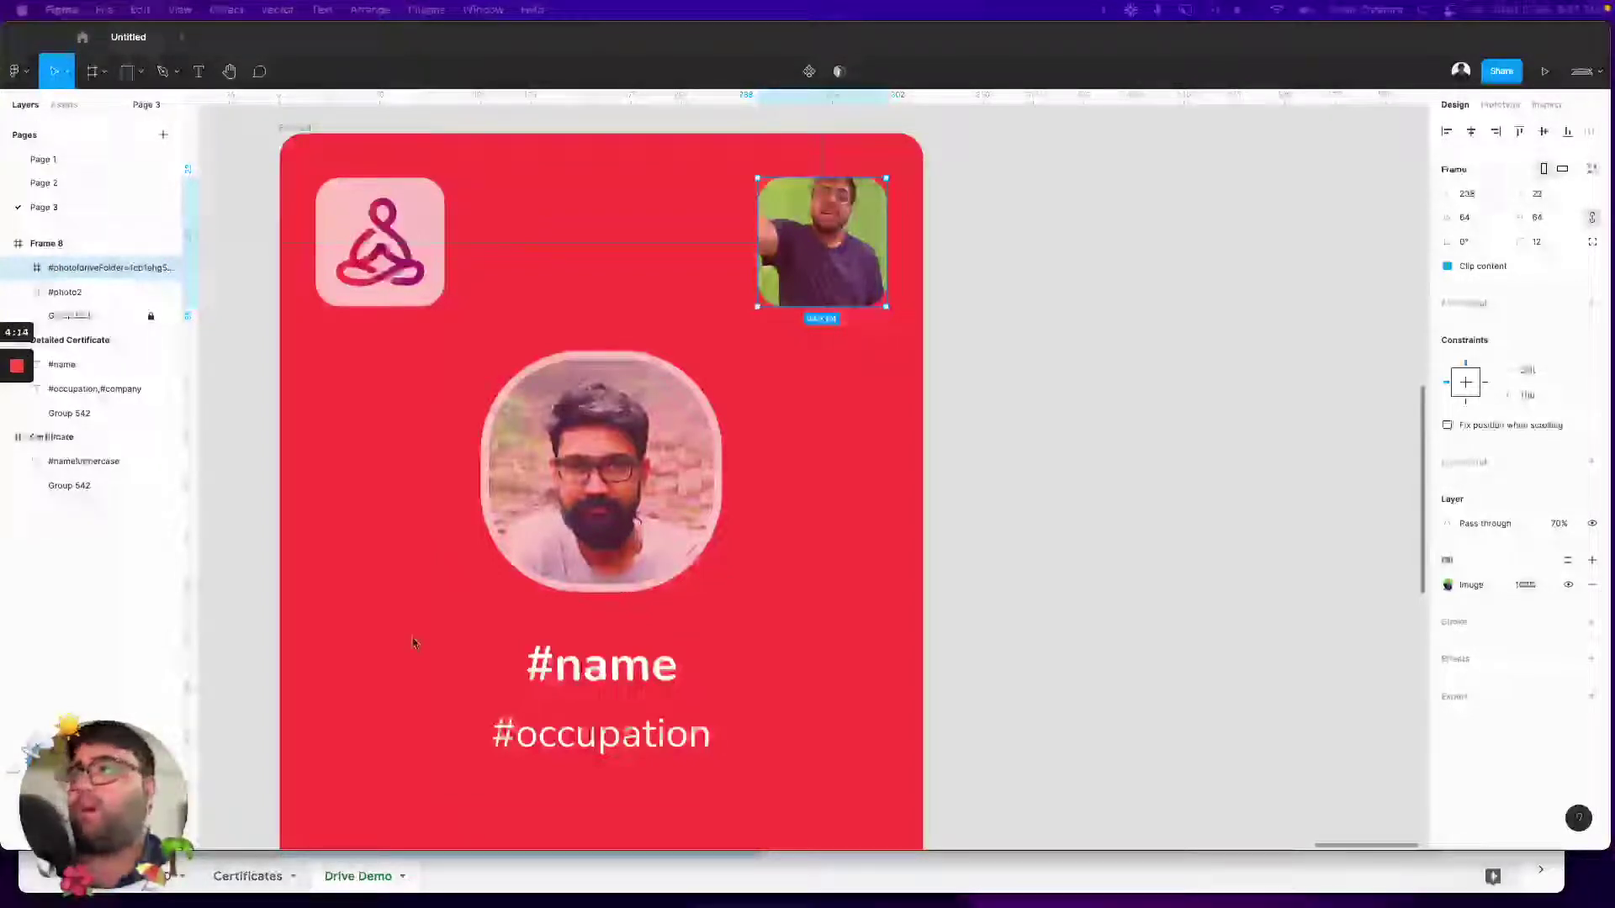
- Extend the large central frame's name to #photo2|driveFolder= followed by the same Drive folder ID
double_click(66, 292)
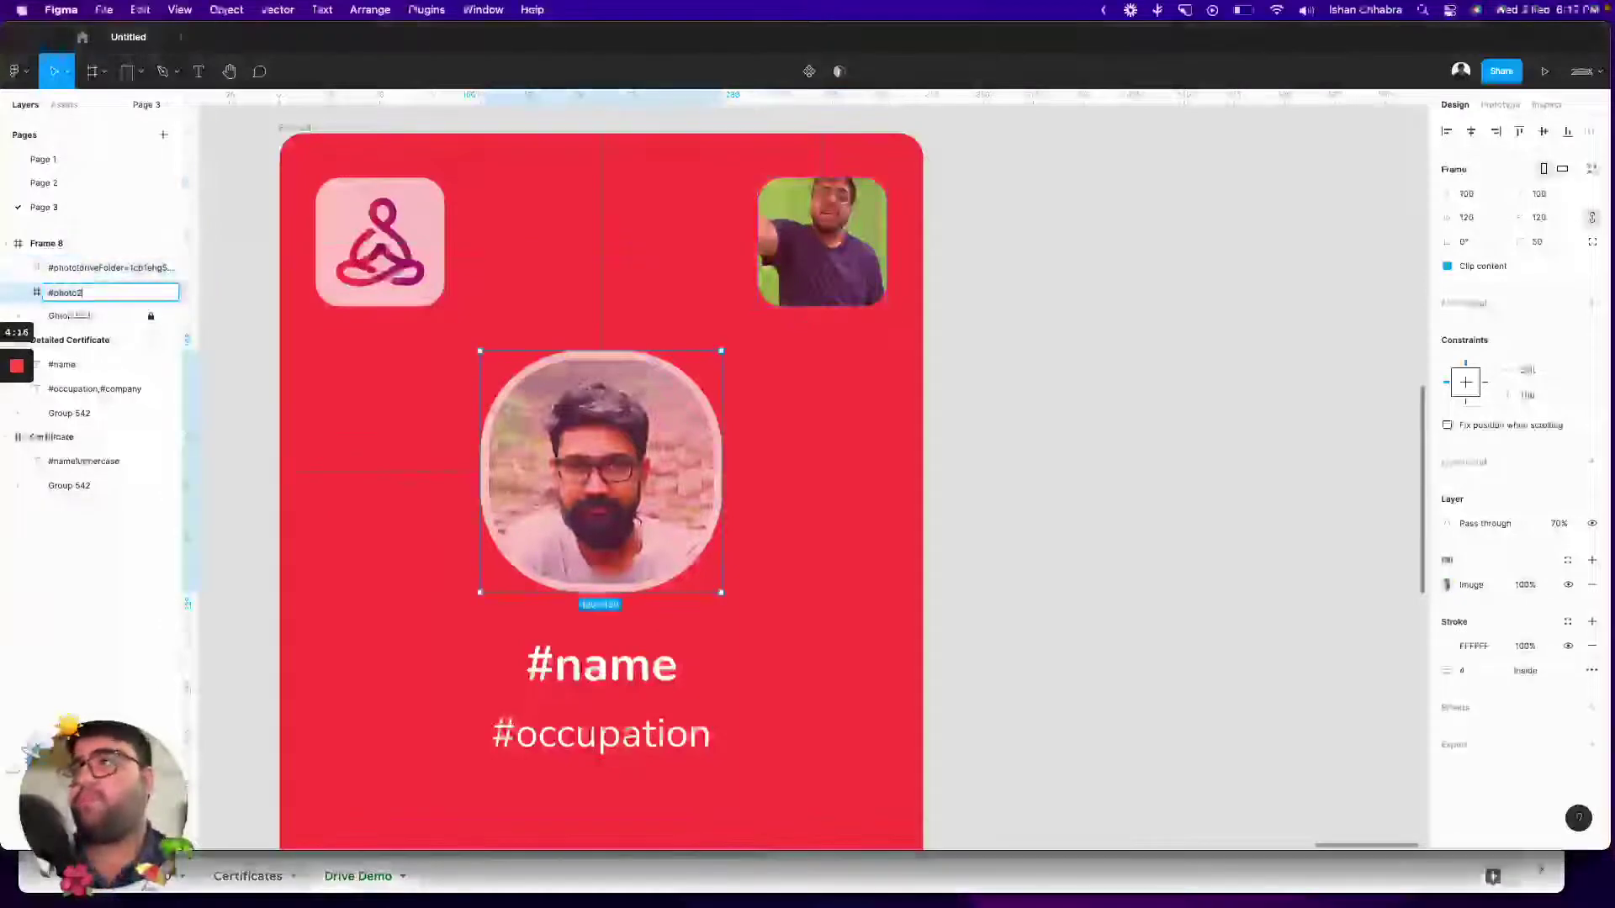
key("super+a")
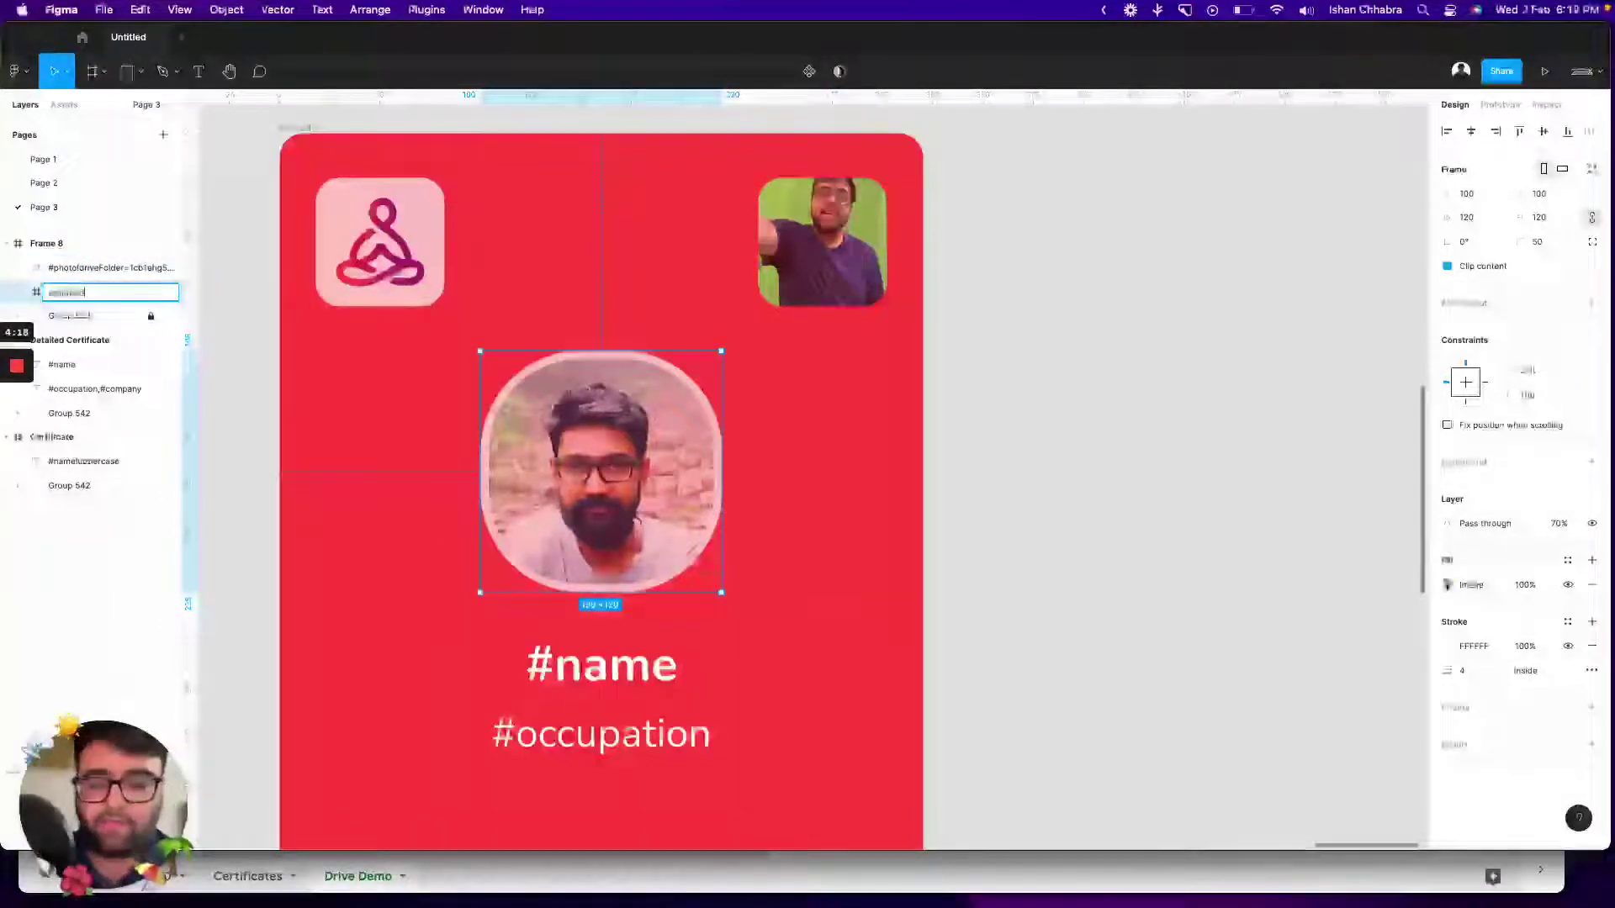
type("abel")
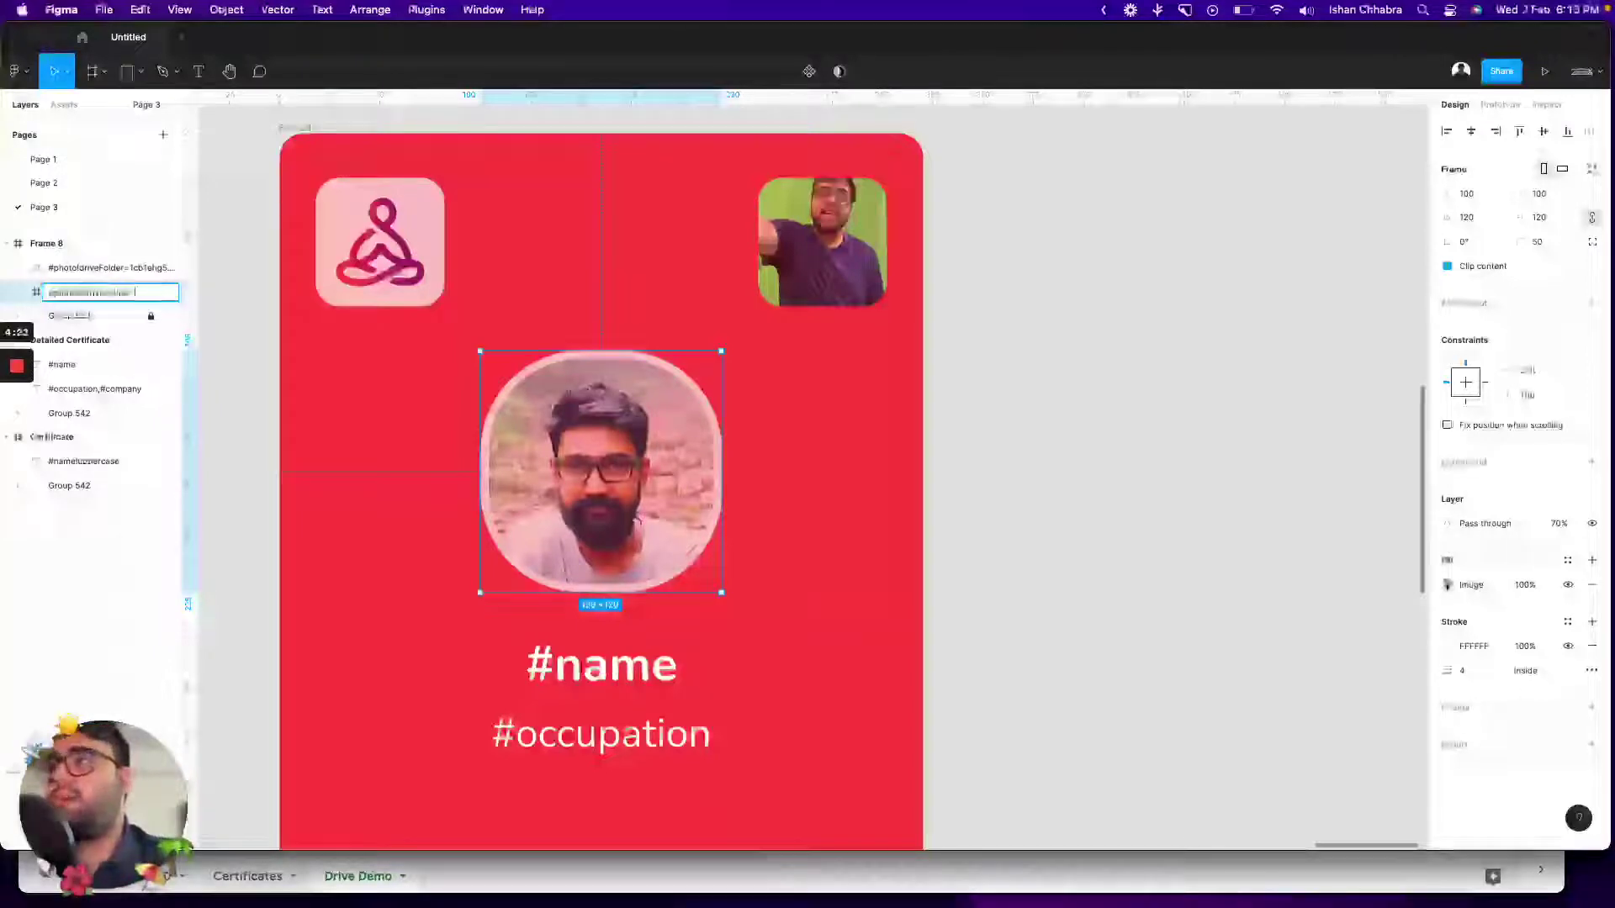
key("super+v")
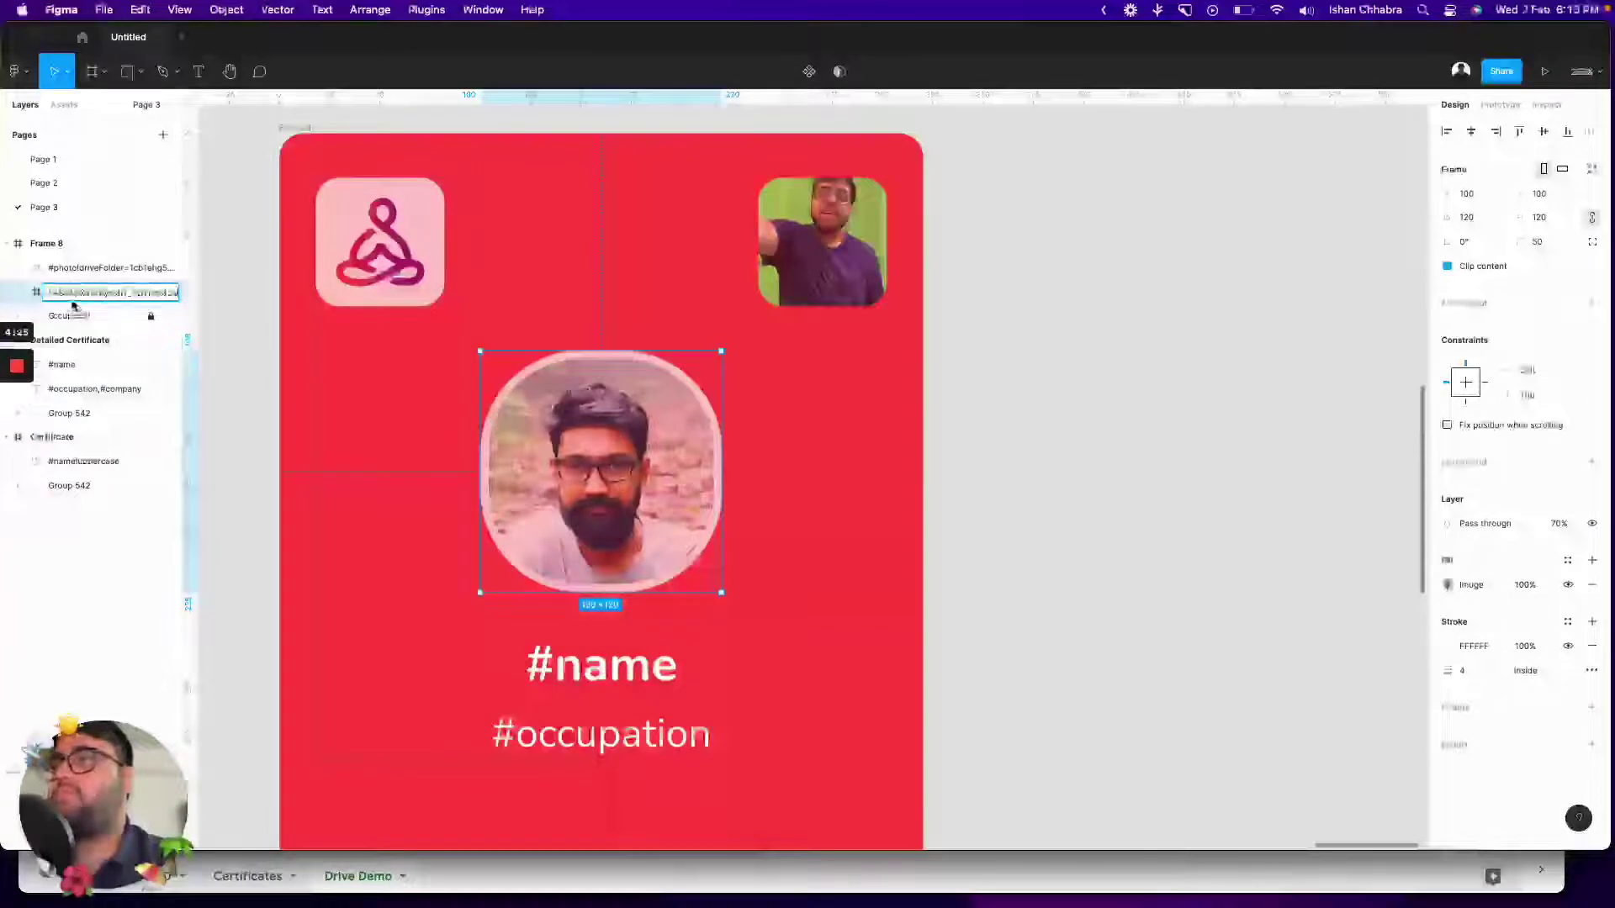
left_click(85, 323)
left_click(87, 294)
left_click(86, 270)
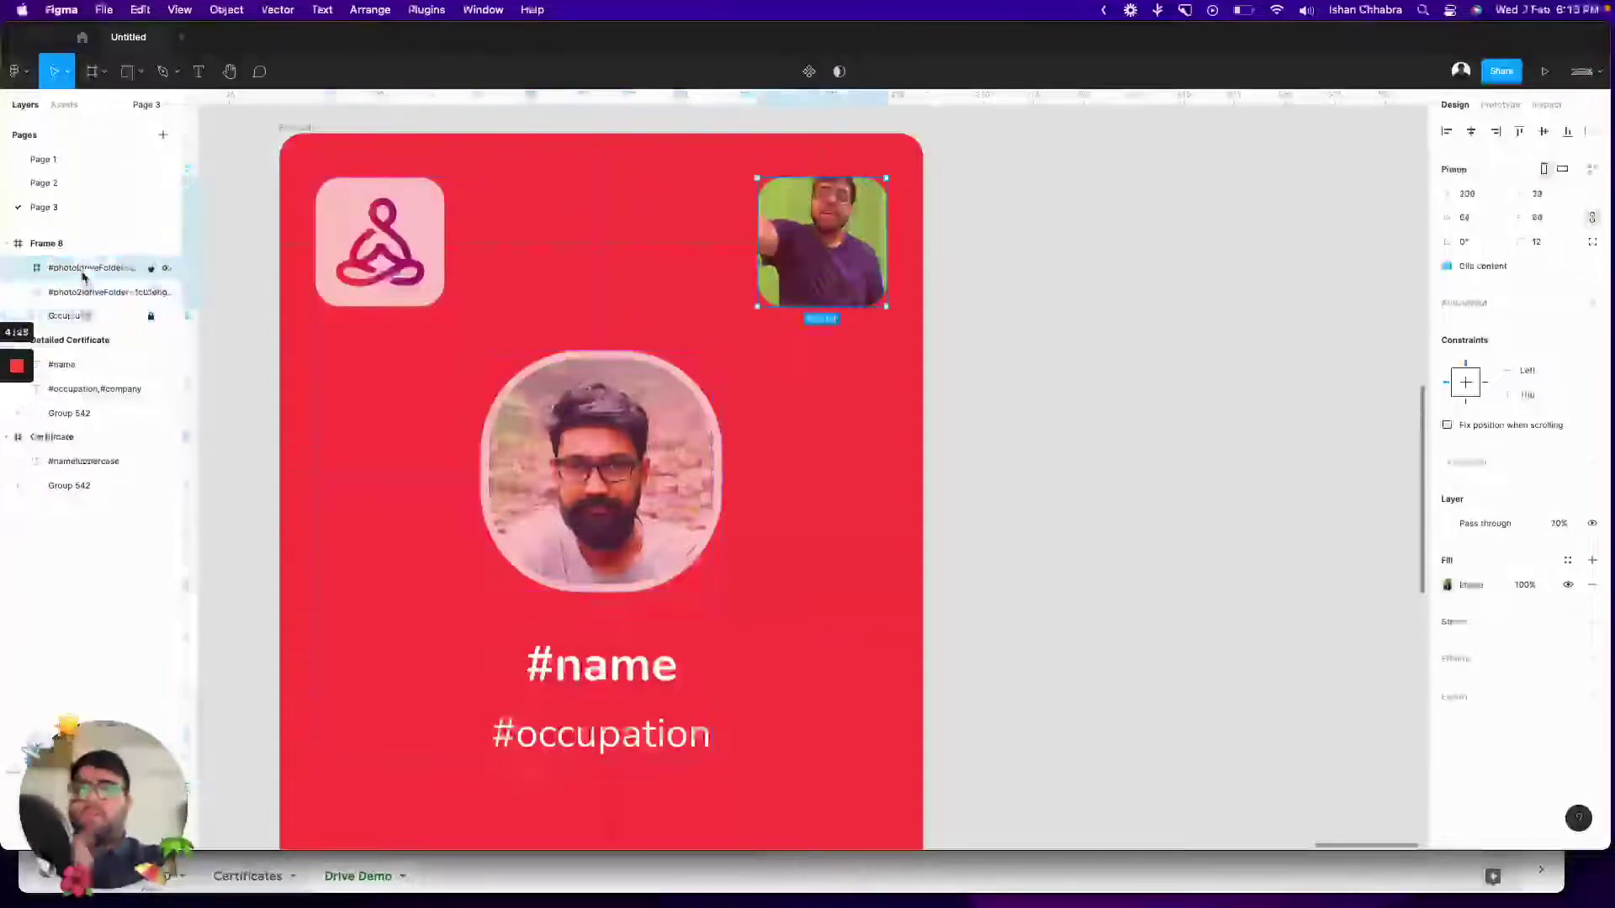
left_click(84, 292)
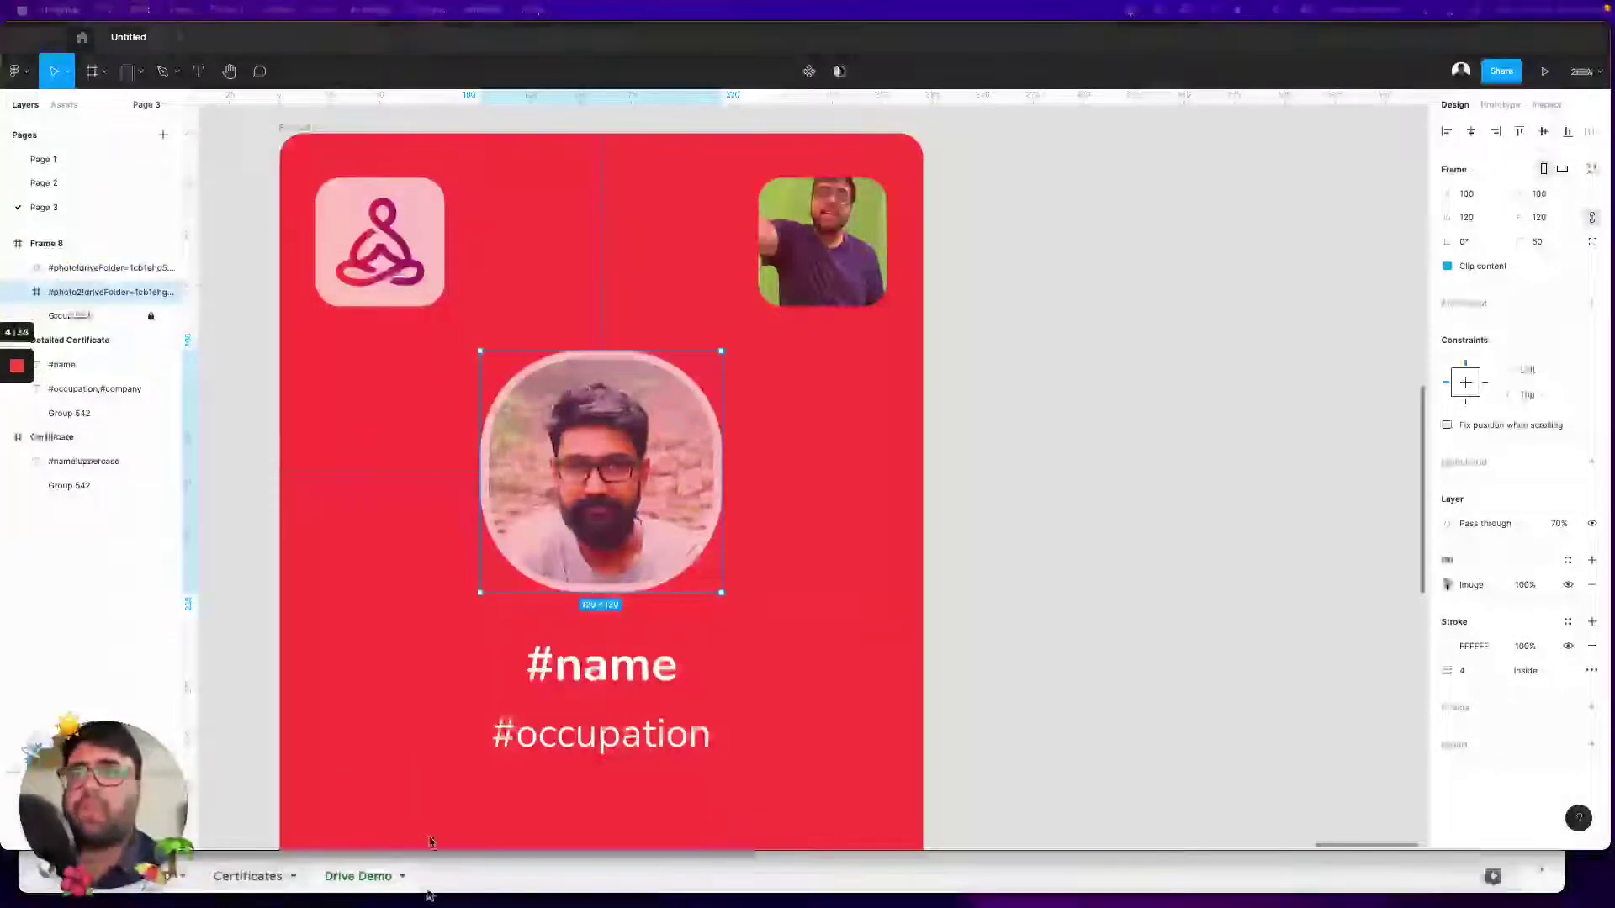
- Switch to Chrome and compare the file names in the photo and photo2 columns with the images in Drive's IDCard folder
key("ctrl+Up")
left_click(468, 440)
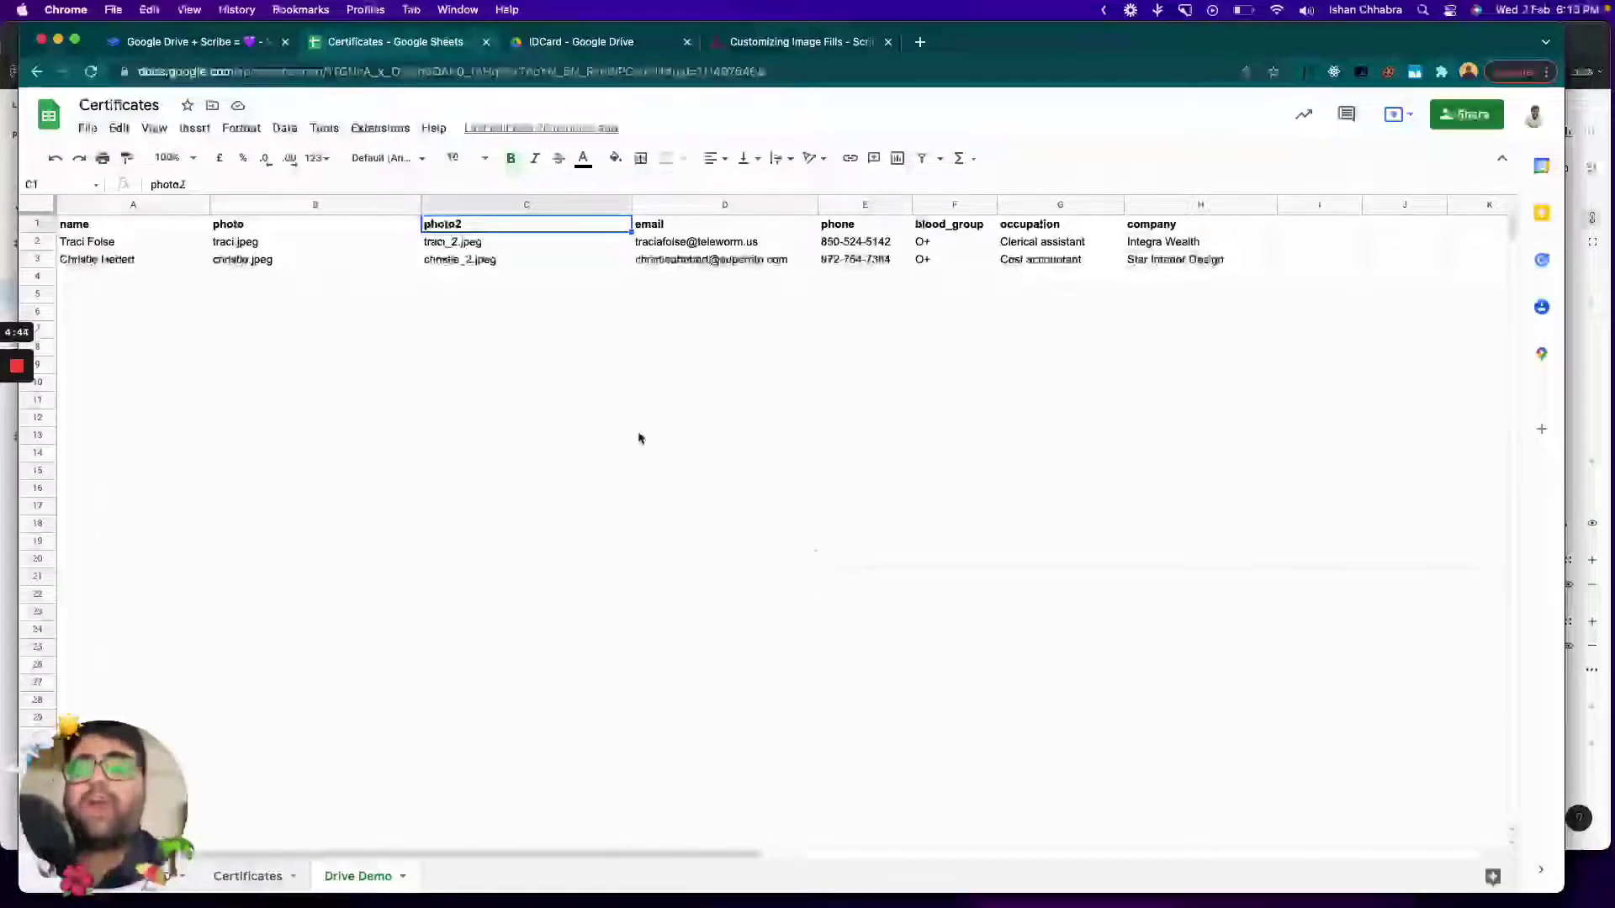
left_click(520, 337)
left_click(337, 265)
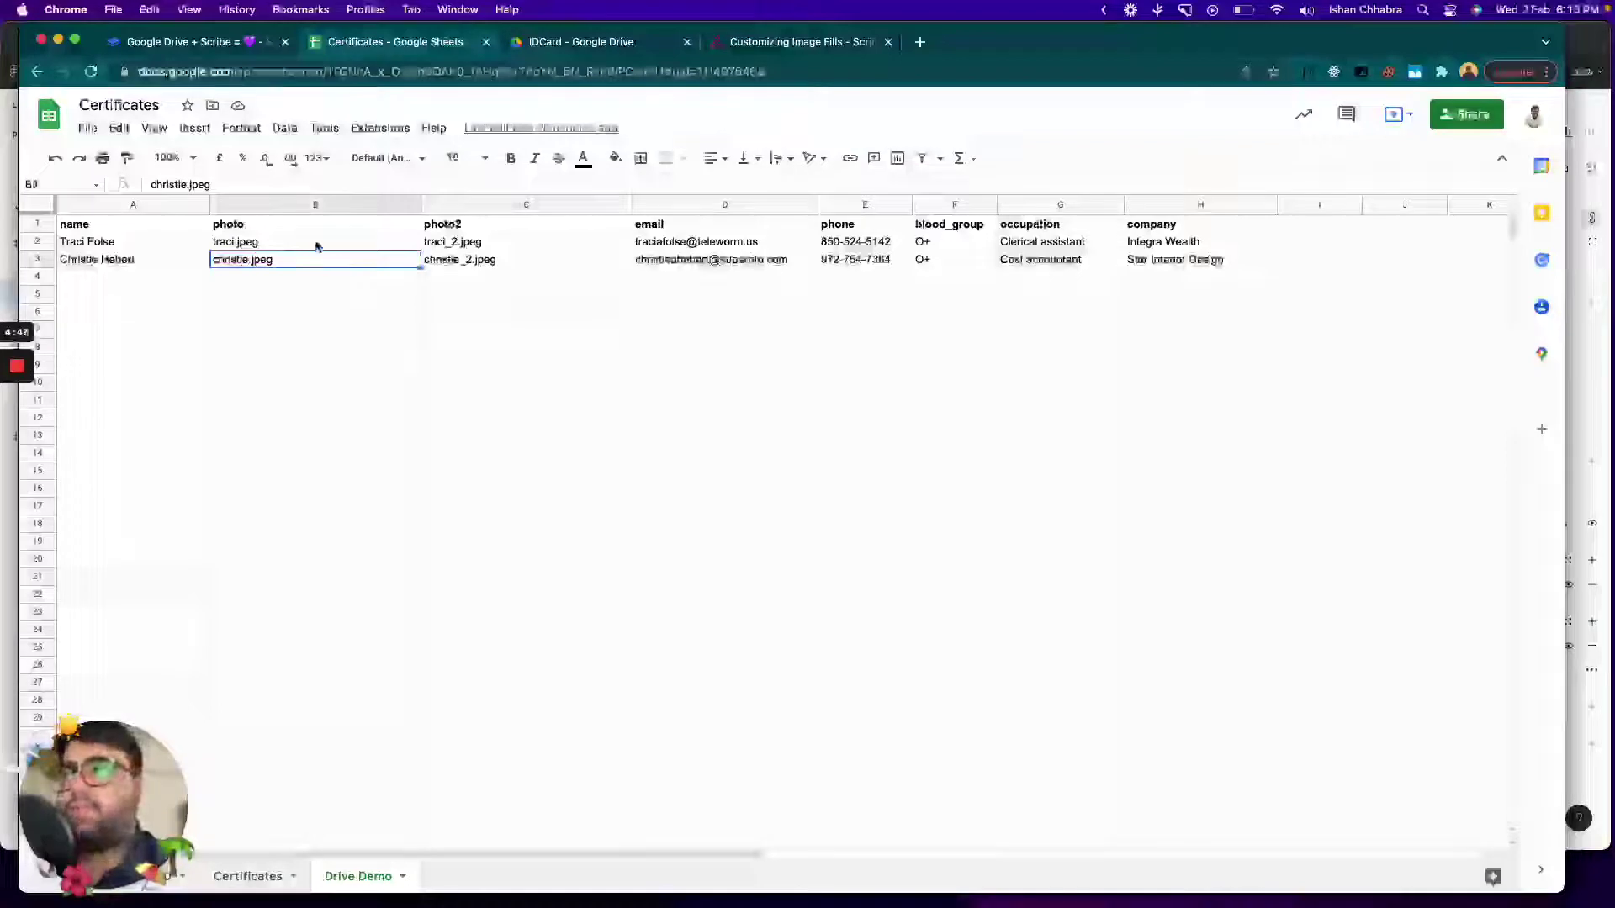
left_click(318, 243)
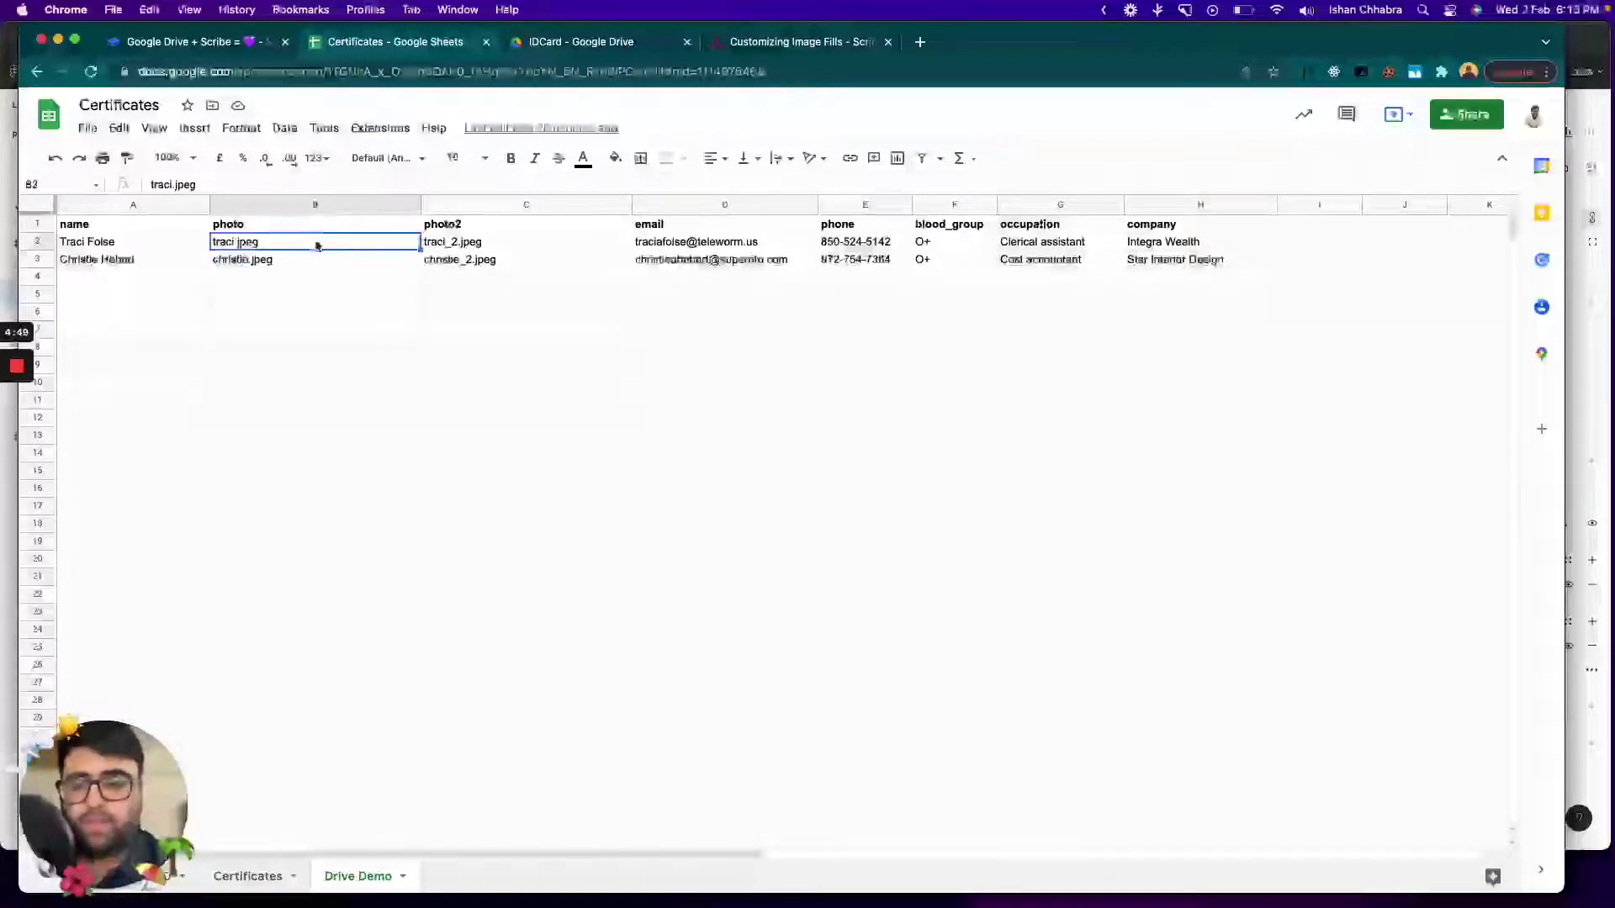
left_click(550, 47)
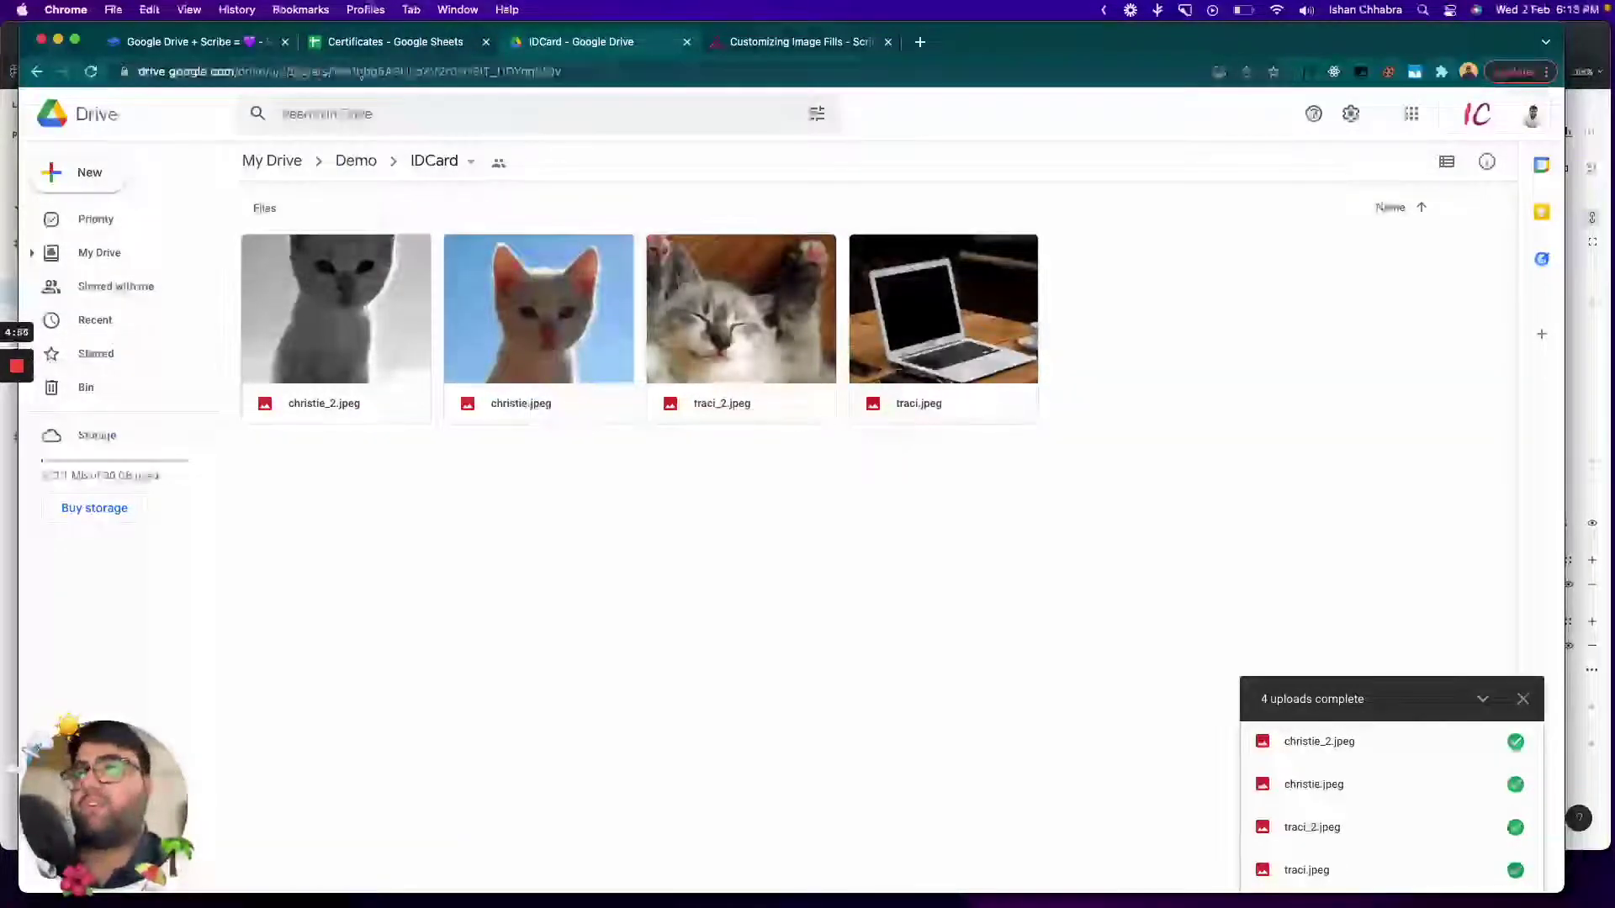
left_click(395, 44)
left_click(490, 263)
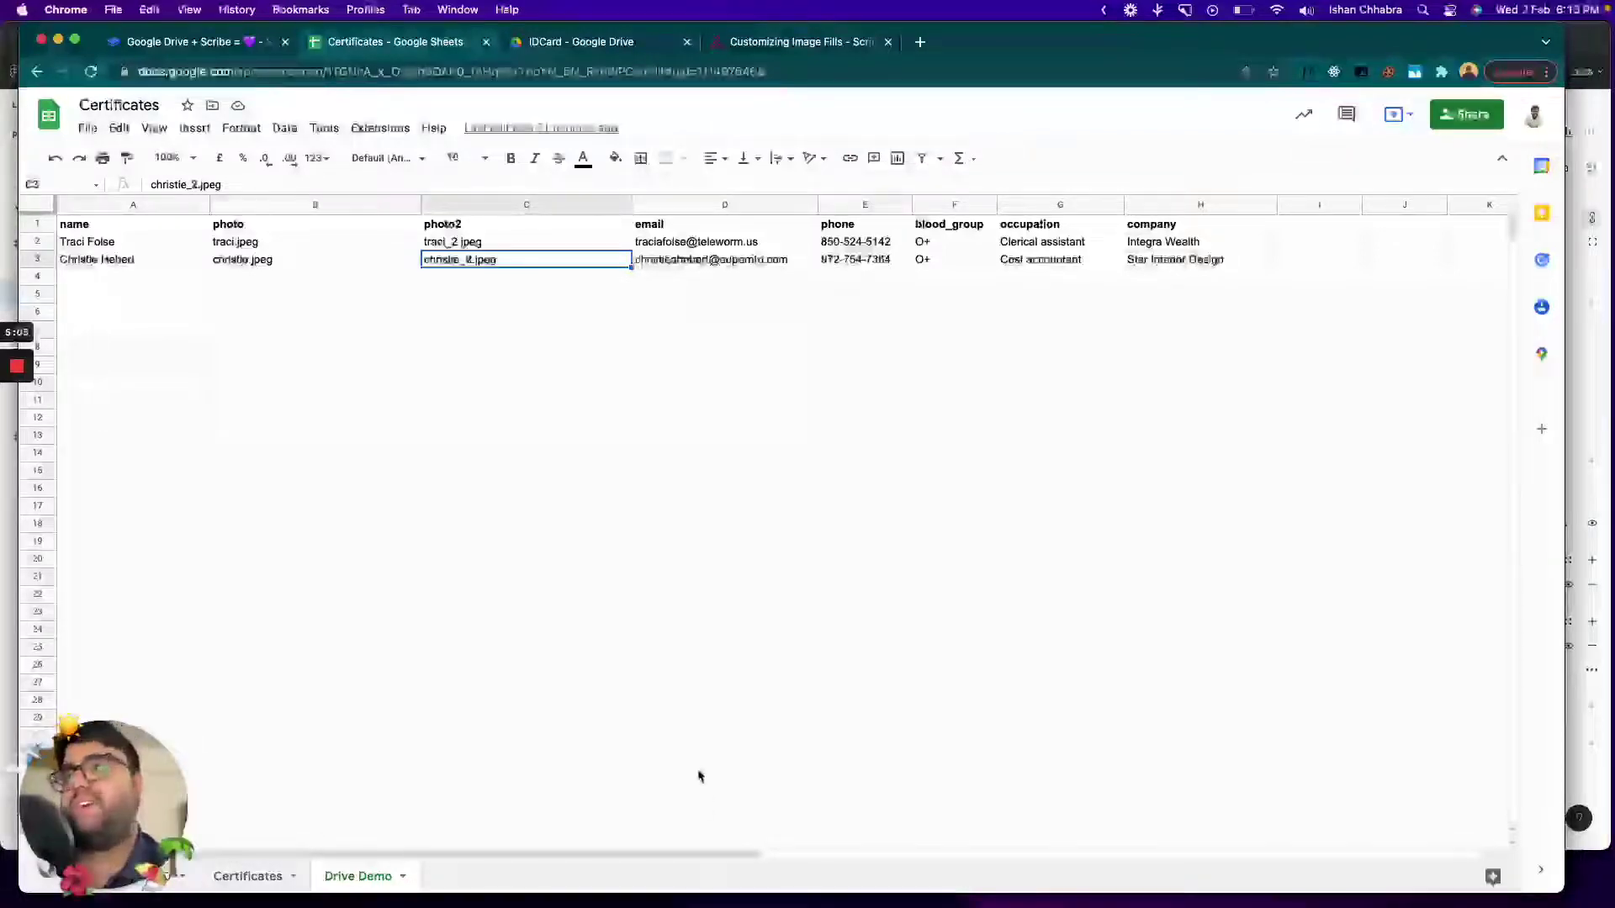
- Return to Figma and check which photo frame on the card carries the #photo name and which the #photo2 name
key("ctrl+Up")
left_click(1200, 420)
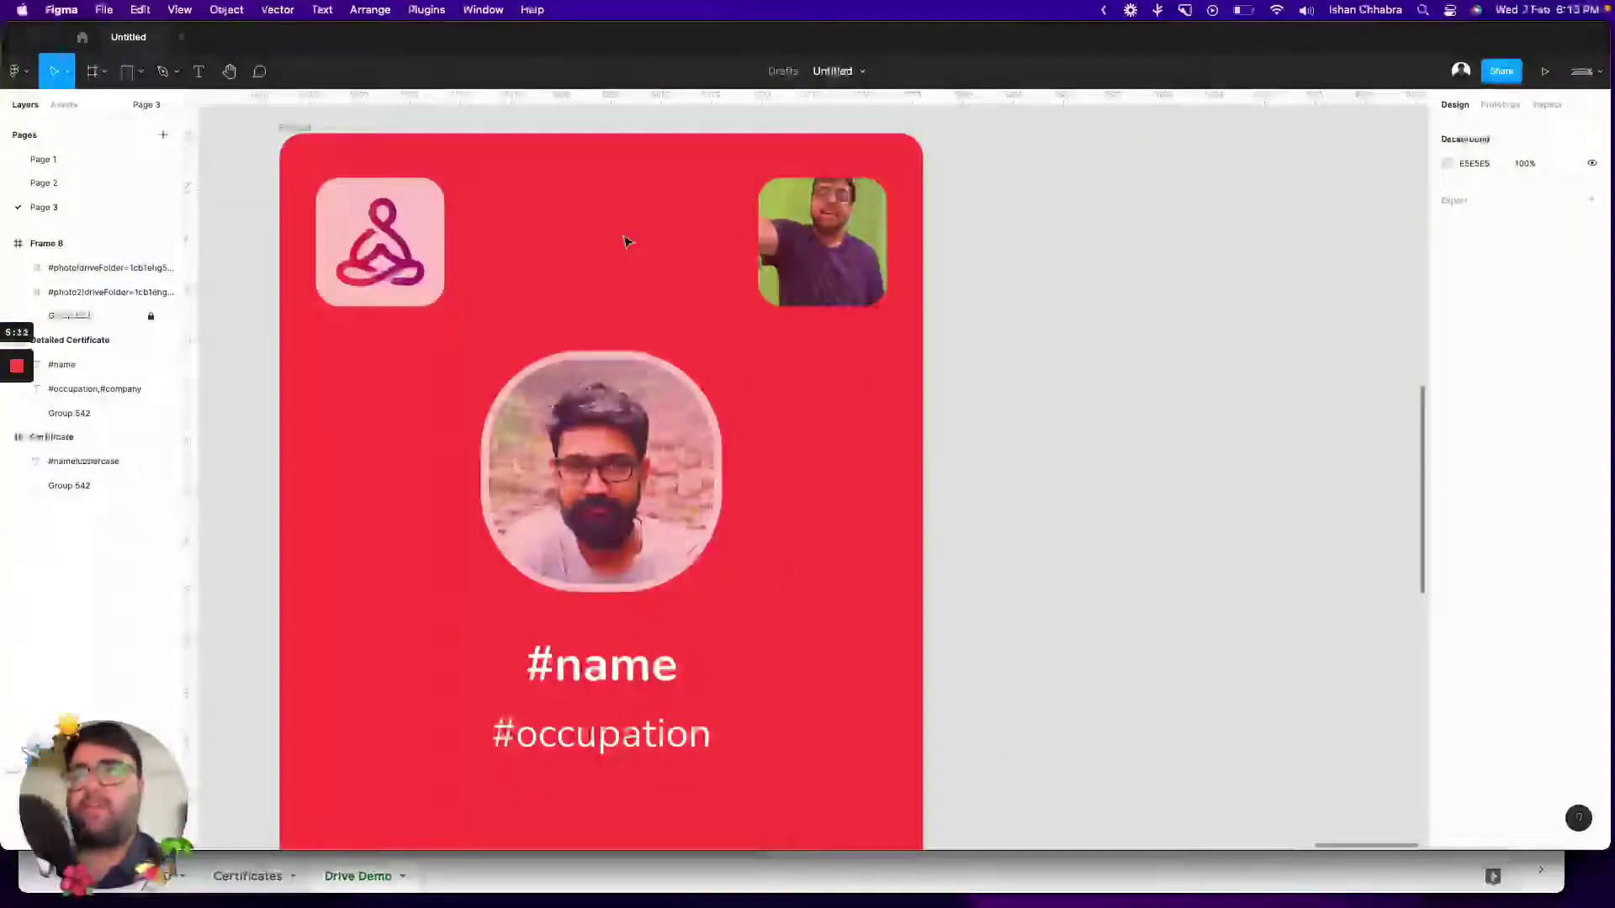
left_click(814, 186)
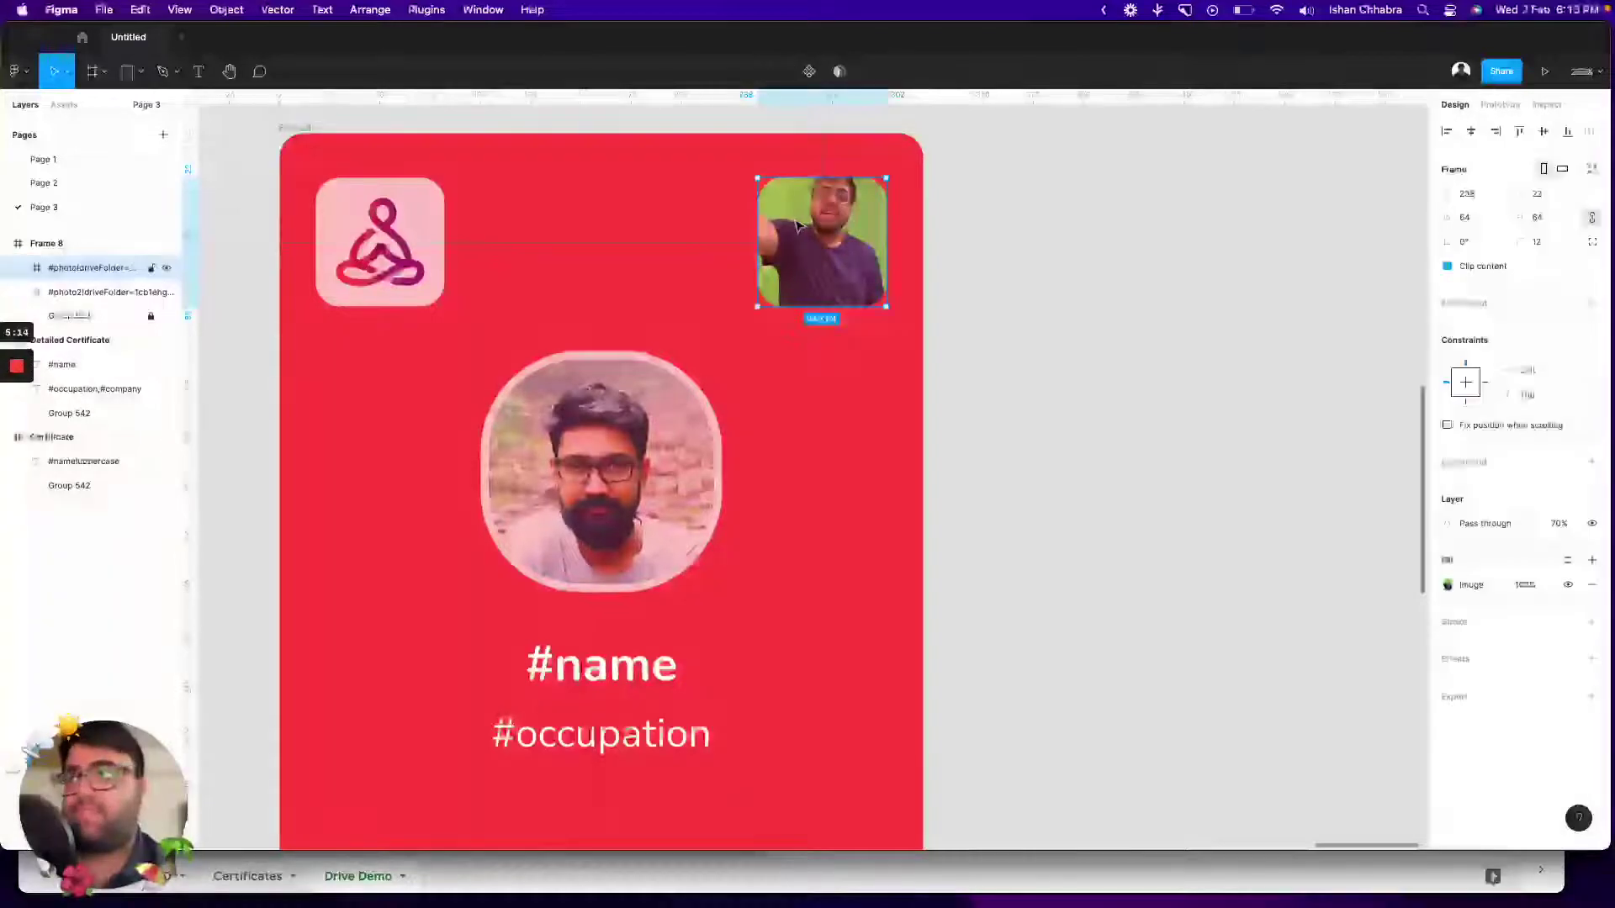
left_click(614, 425)
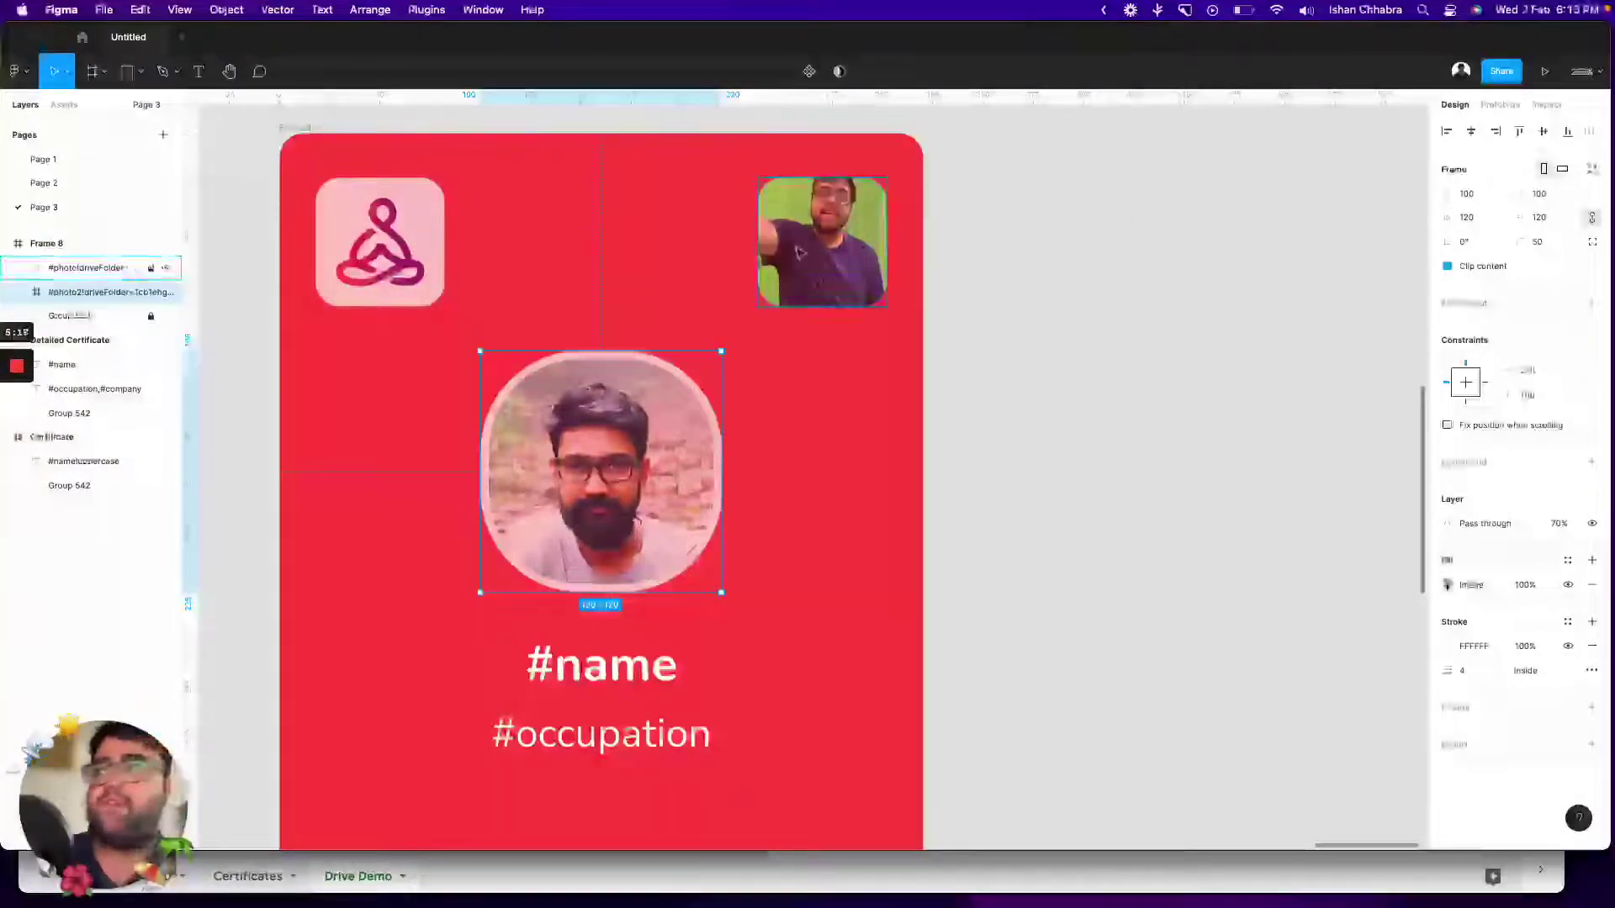
left_click(114, 268)
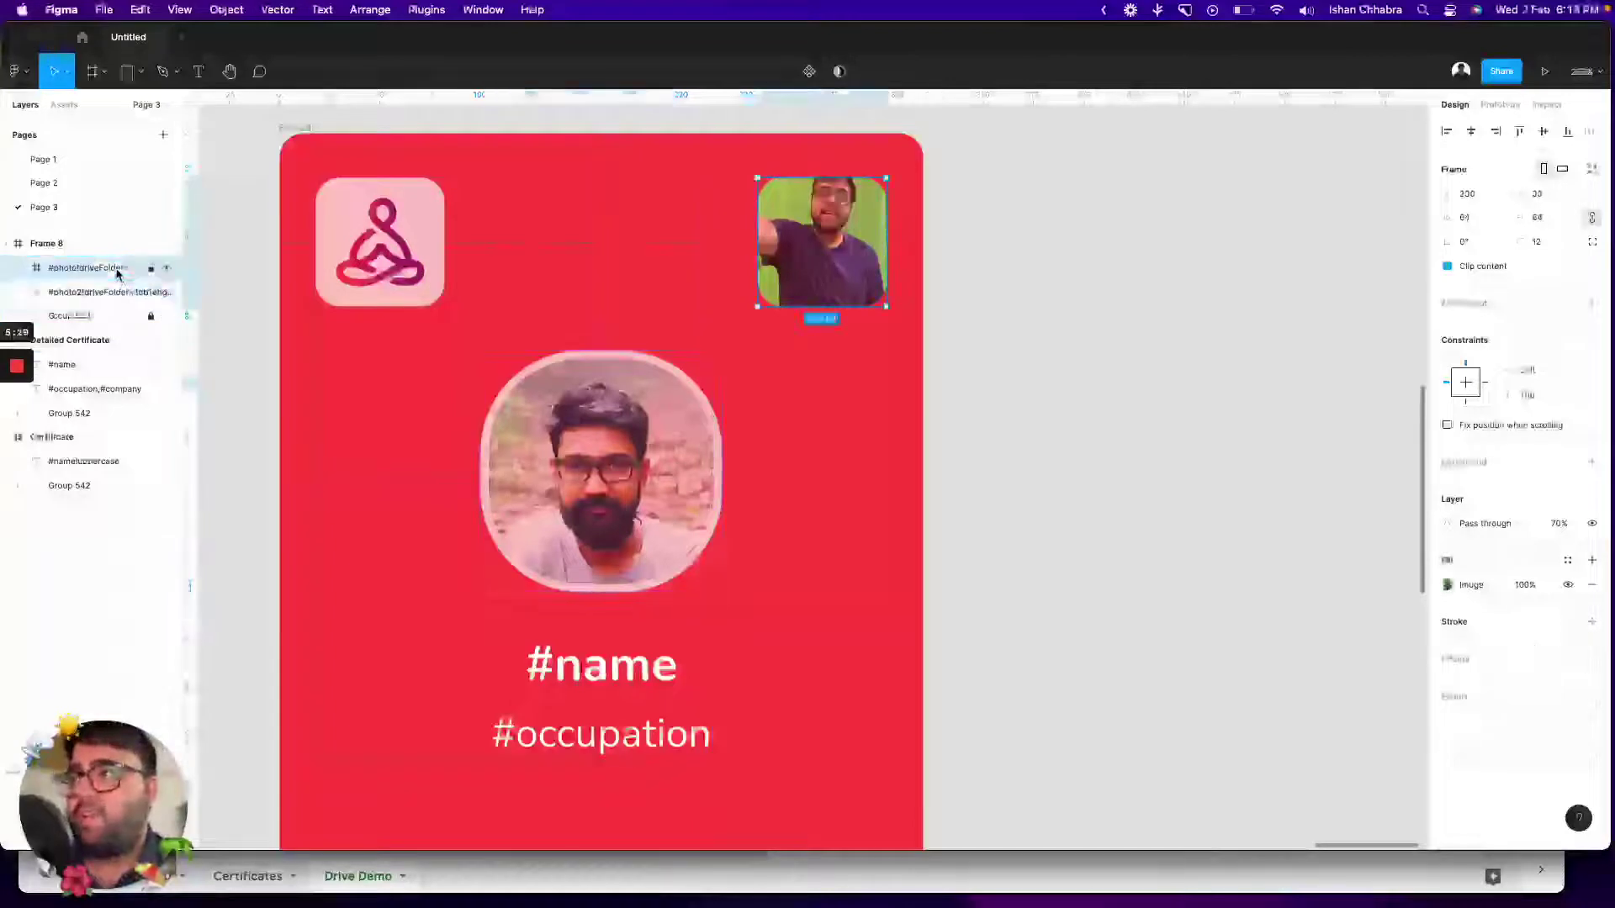
left_click(115, 293)
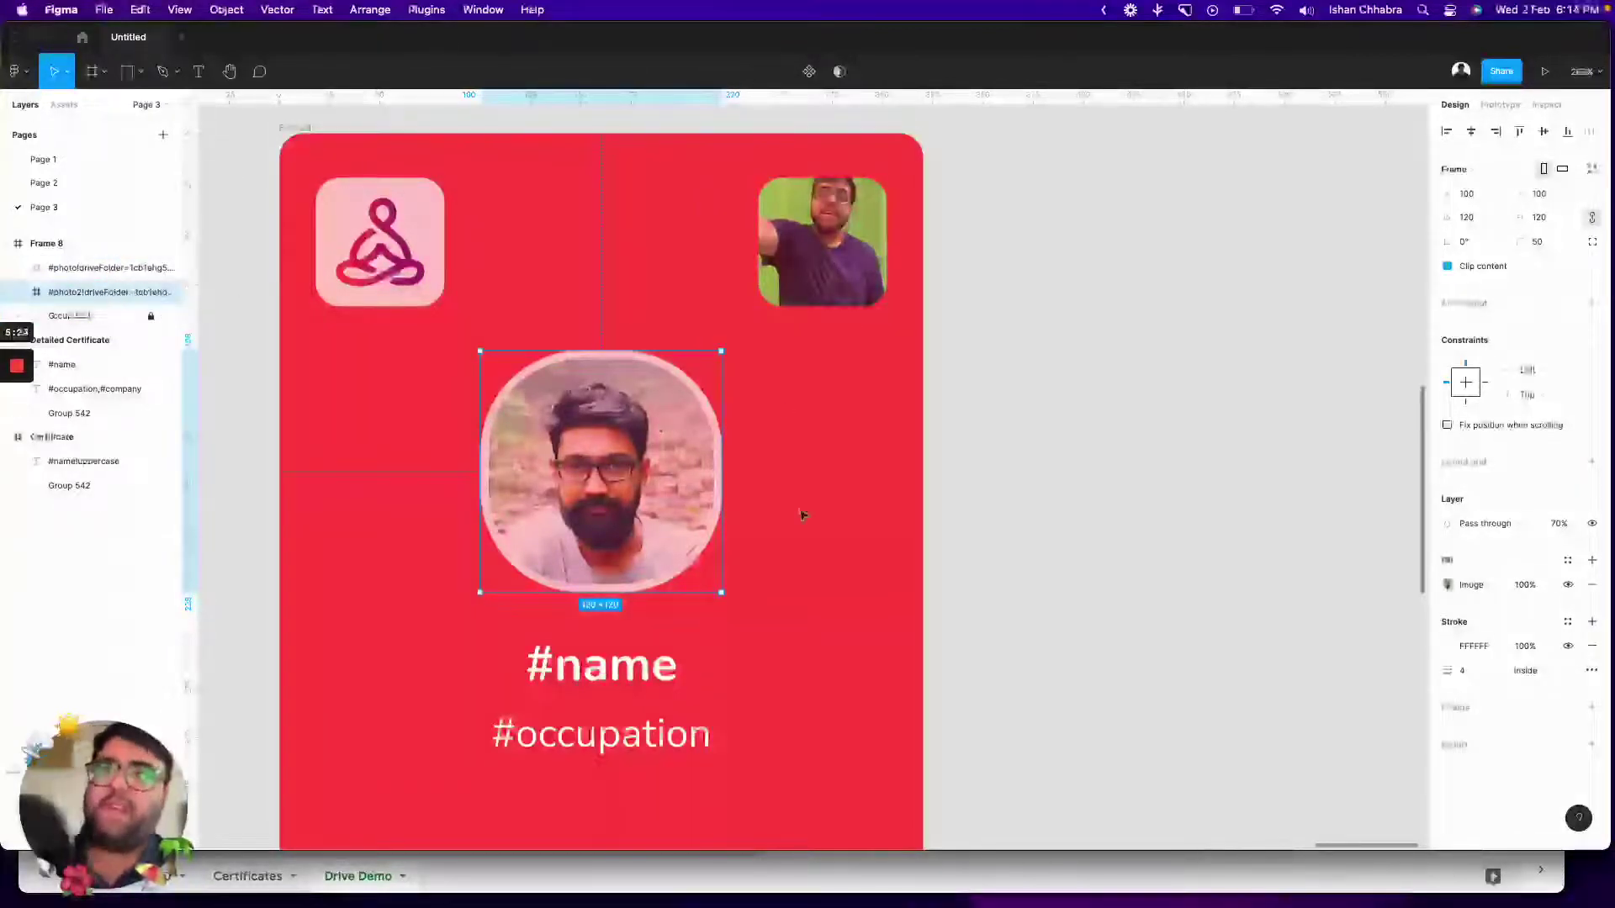
- Recheck the image columns in the Certificates spreadsheet in Chrome and switch back to the Figma ID card
key("ctrl+Up")
left_click(534, 342)
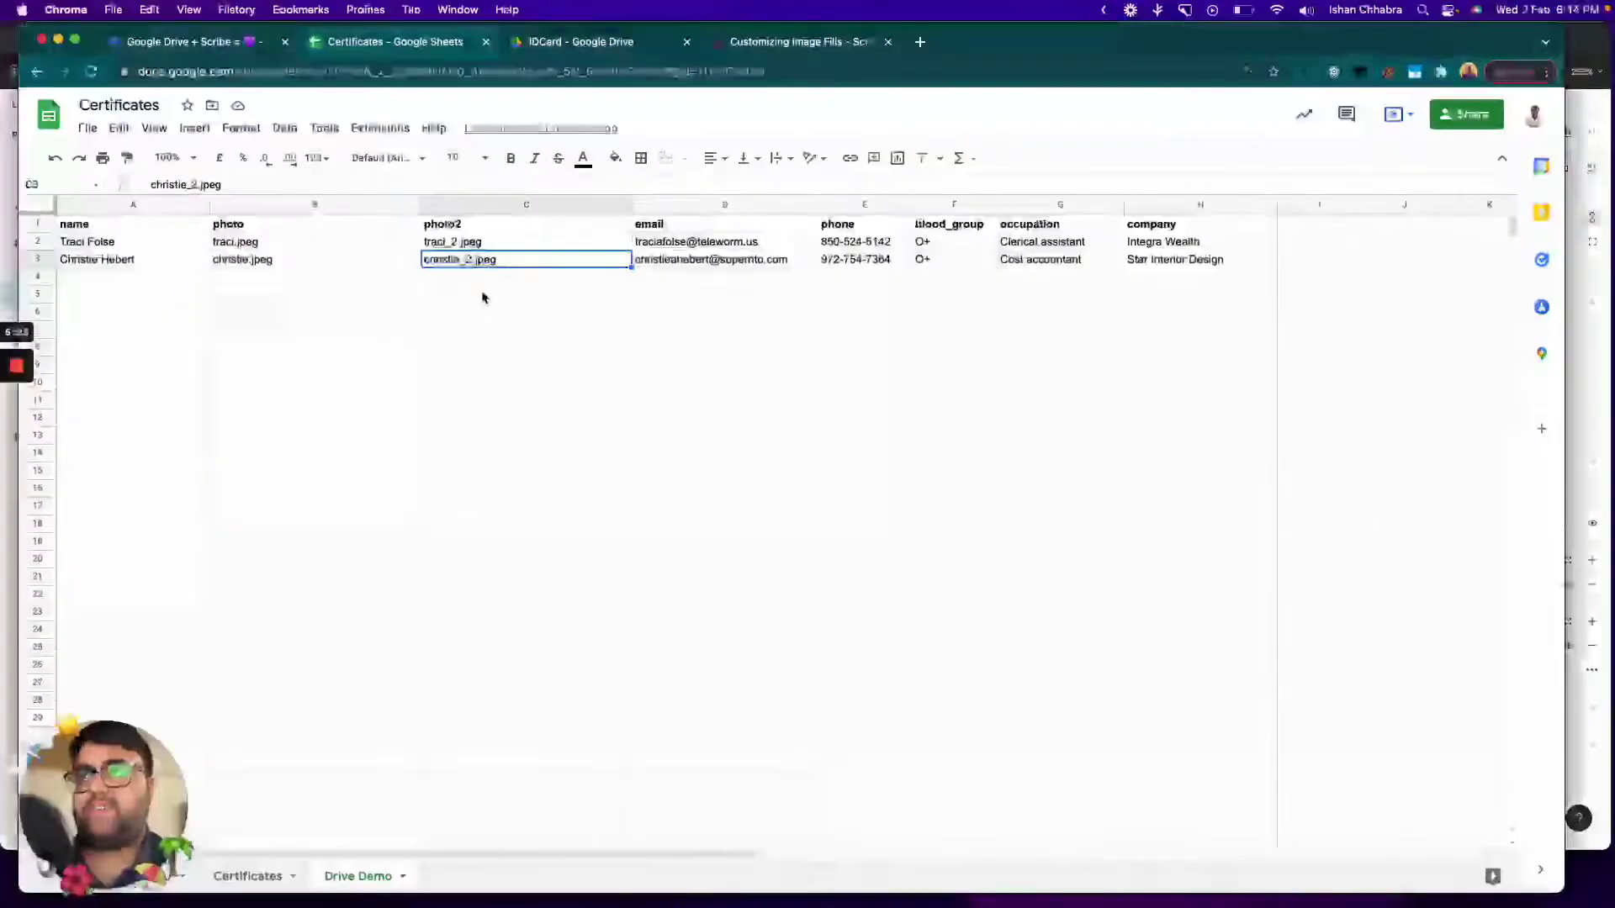
key("ctrl+Up")
left_click(1123, 316)
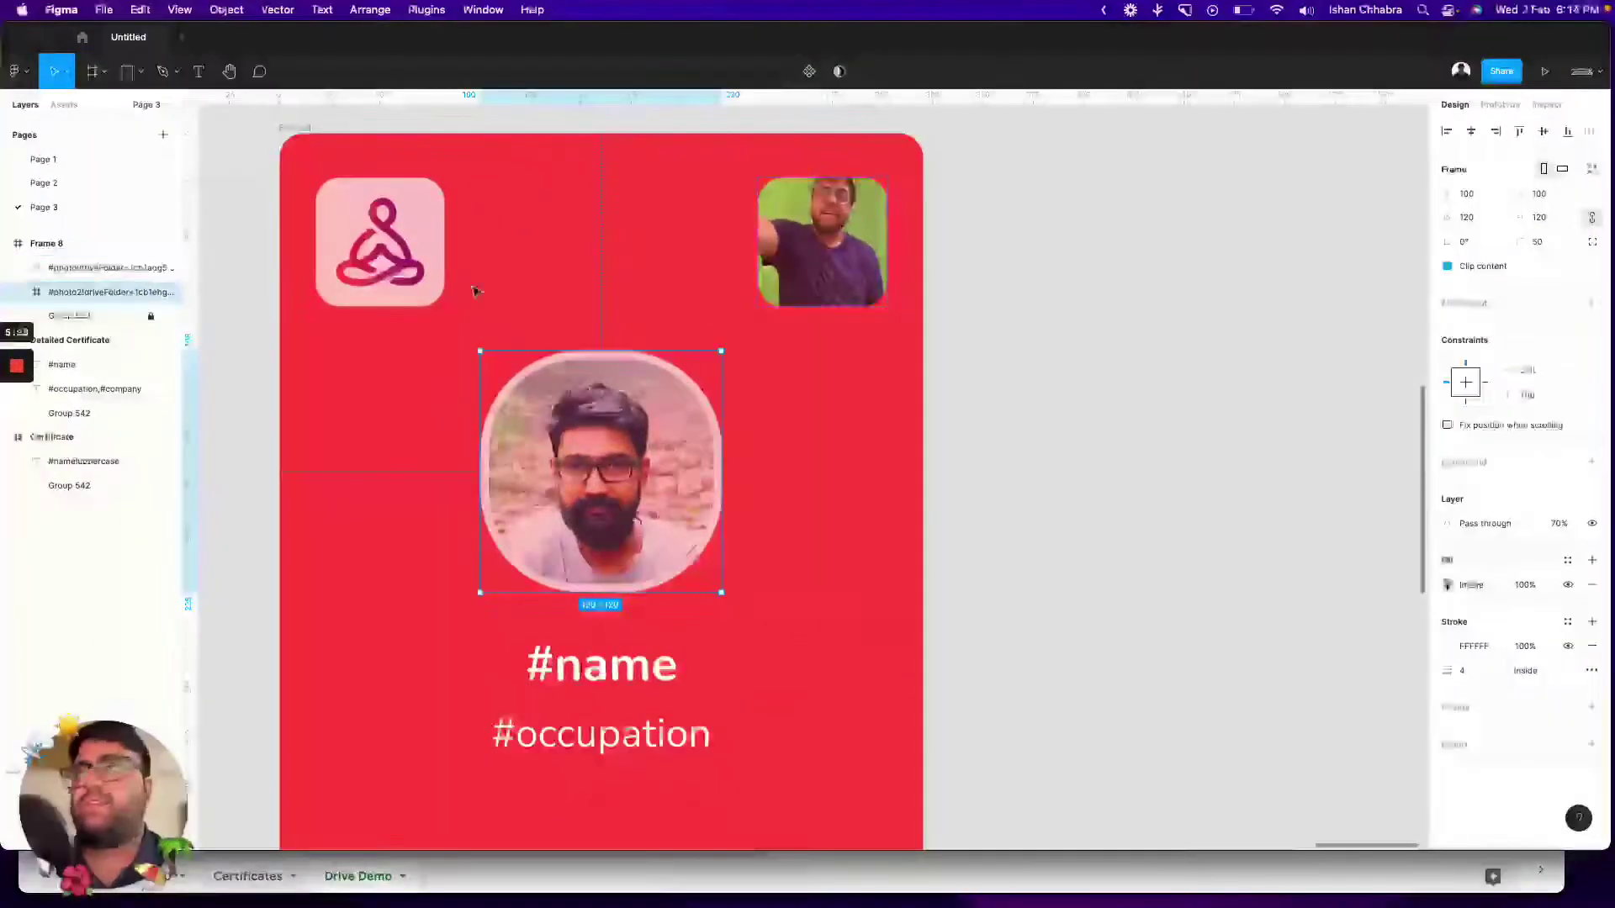
- Select the whole ID card frame and launch the Scribe plugin on it
left_click(67, 248)
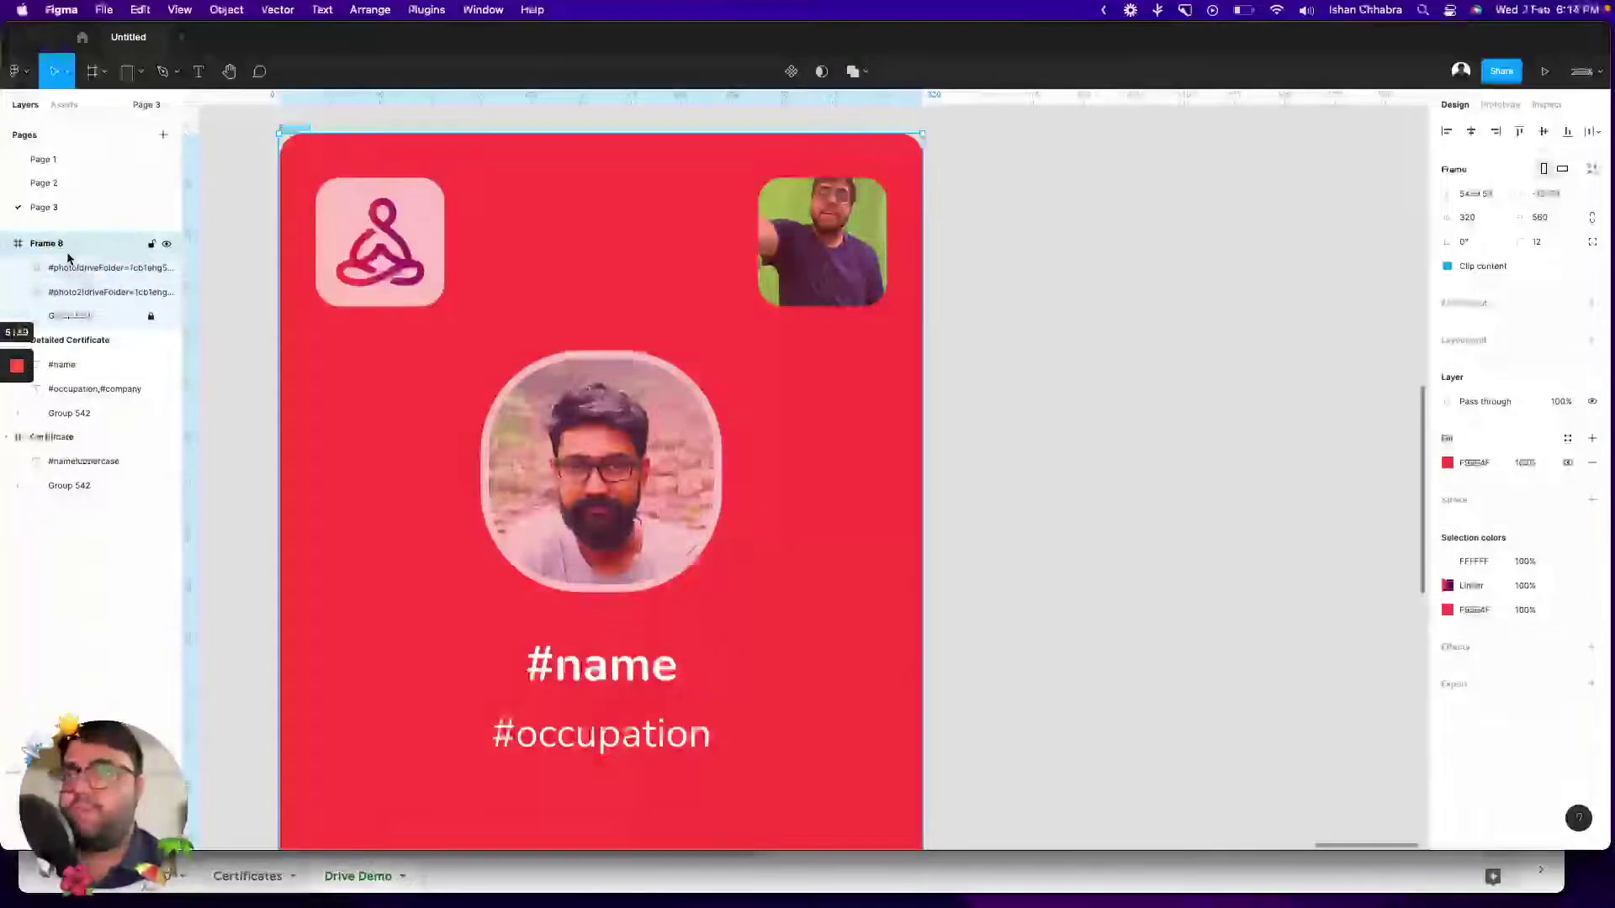
key("super+slash")
key("Return")
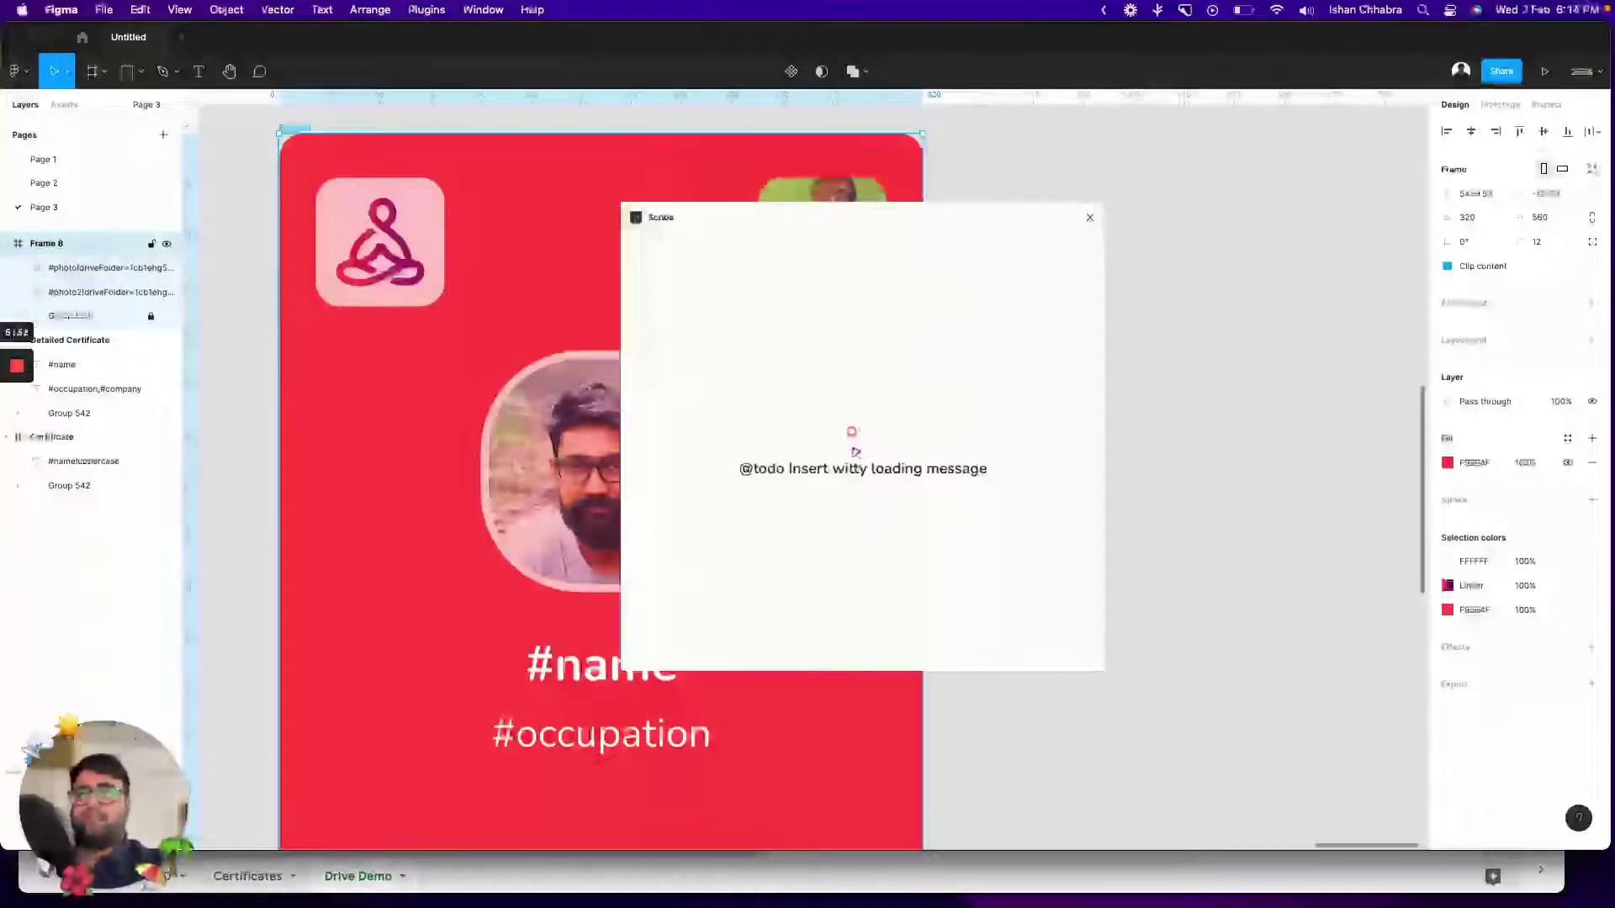
- Copy the Certificates spreadsheet's link from Chrome and enter it in Scribe in Figma with Google Sheets as the source
key("ctrl+Up")
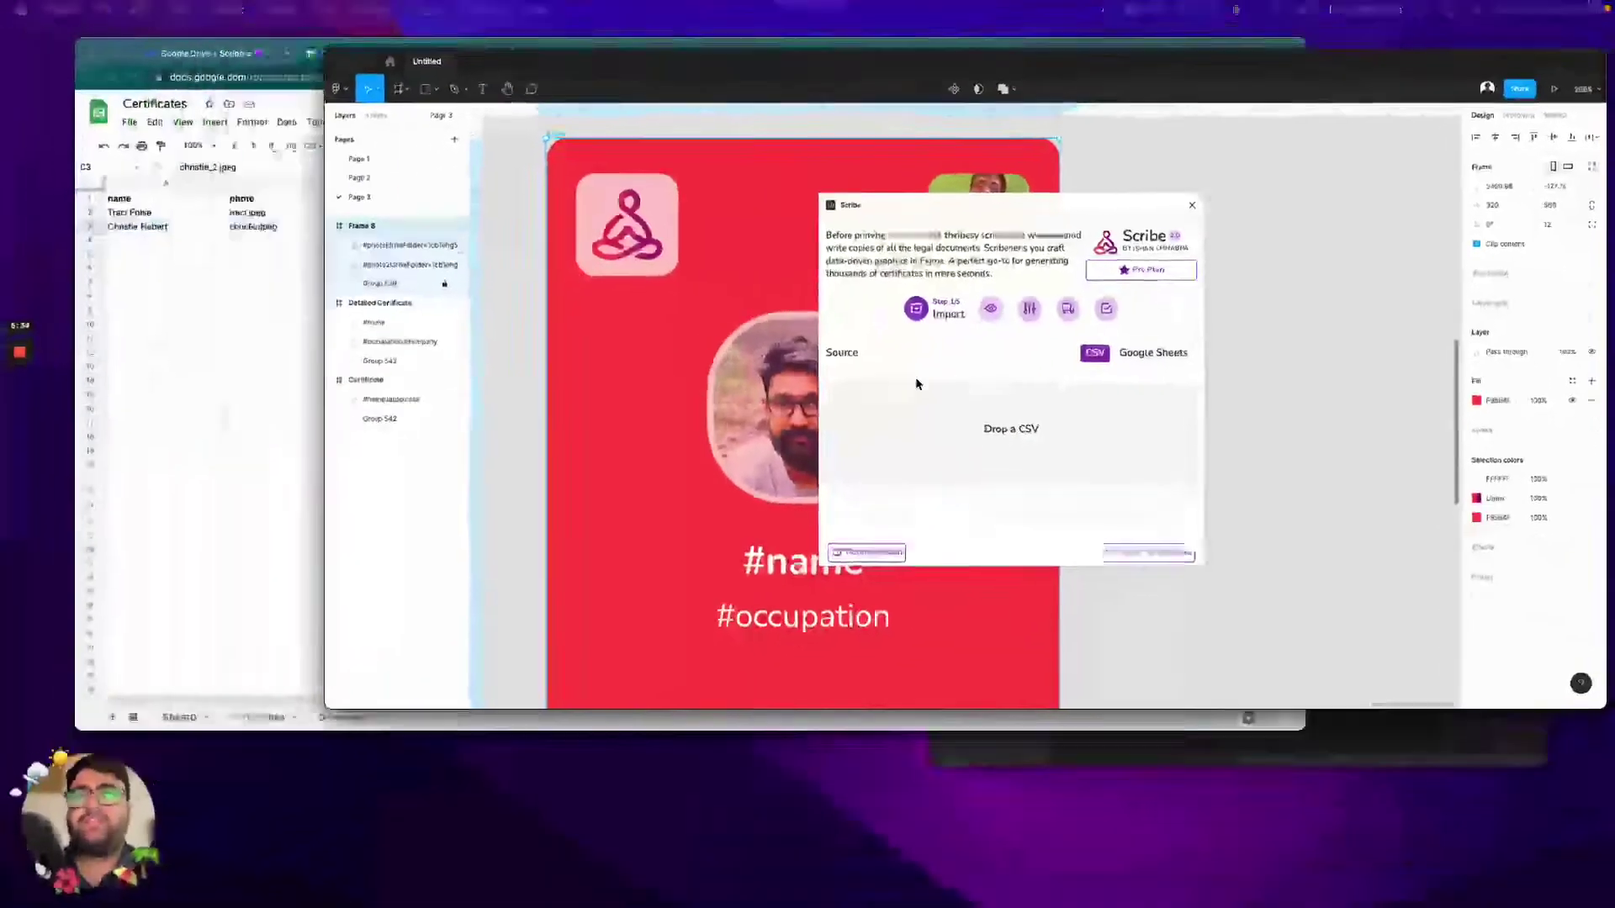
left_click(655, 216)
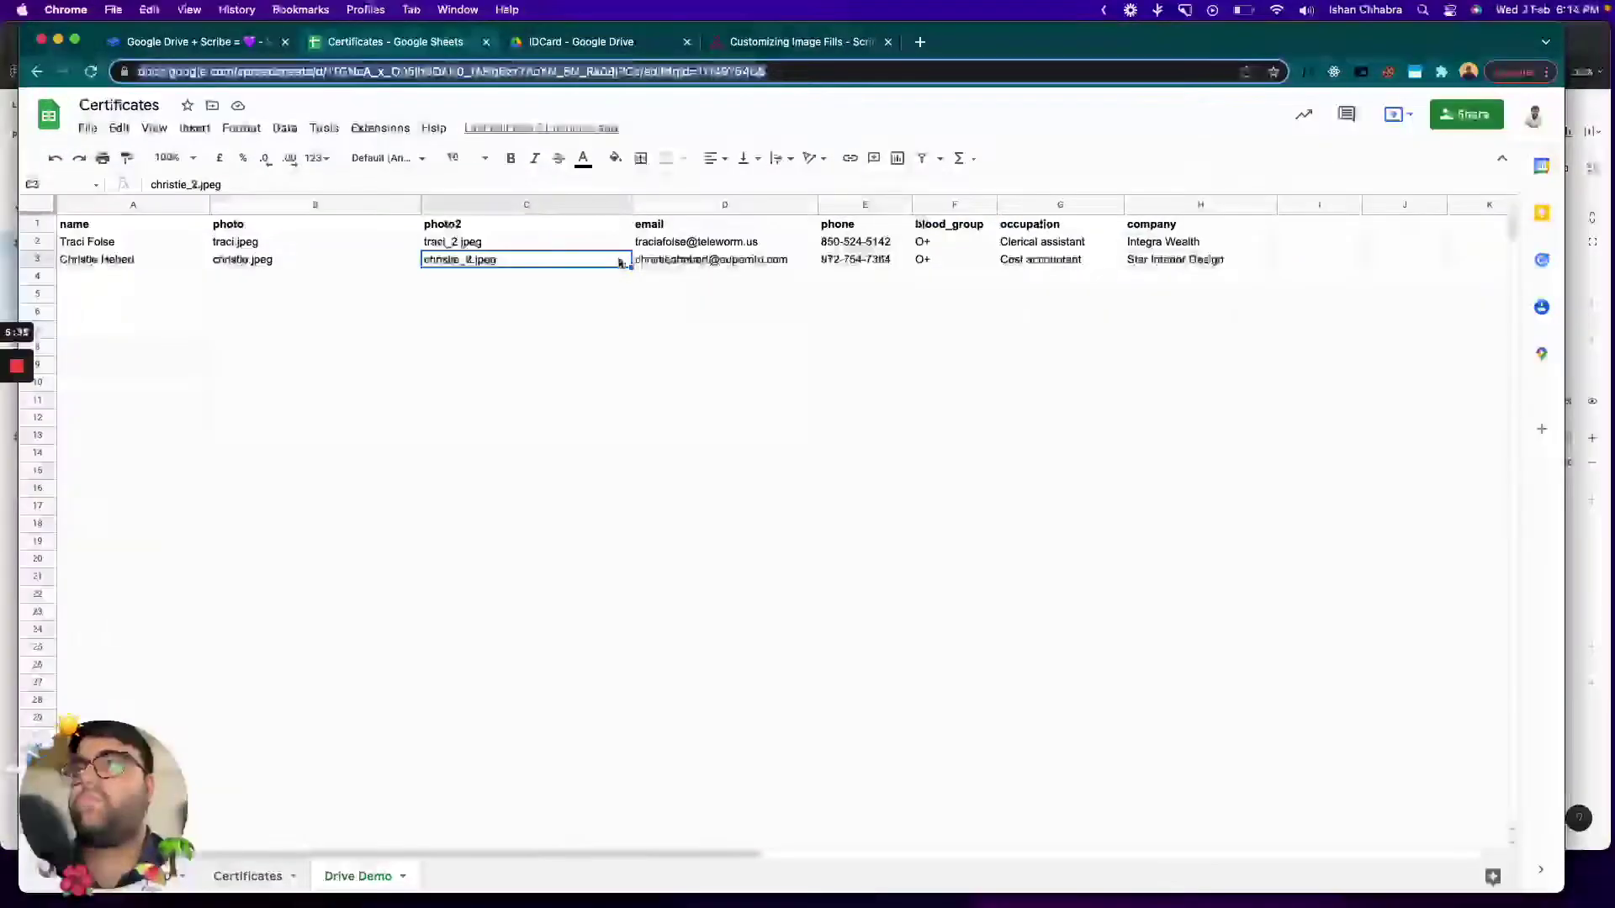
key("ctrl+Up")
left_click(1193, 284)
left_click(1077, 405)
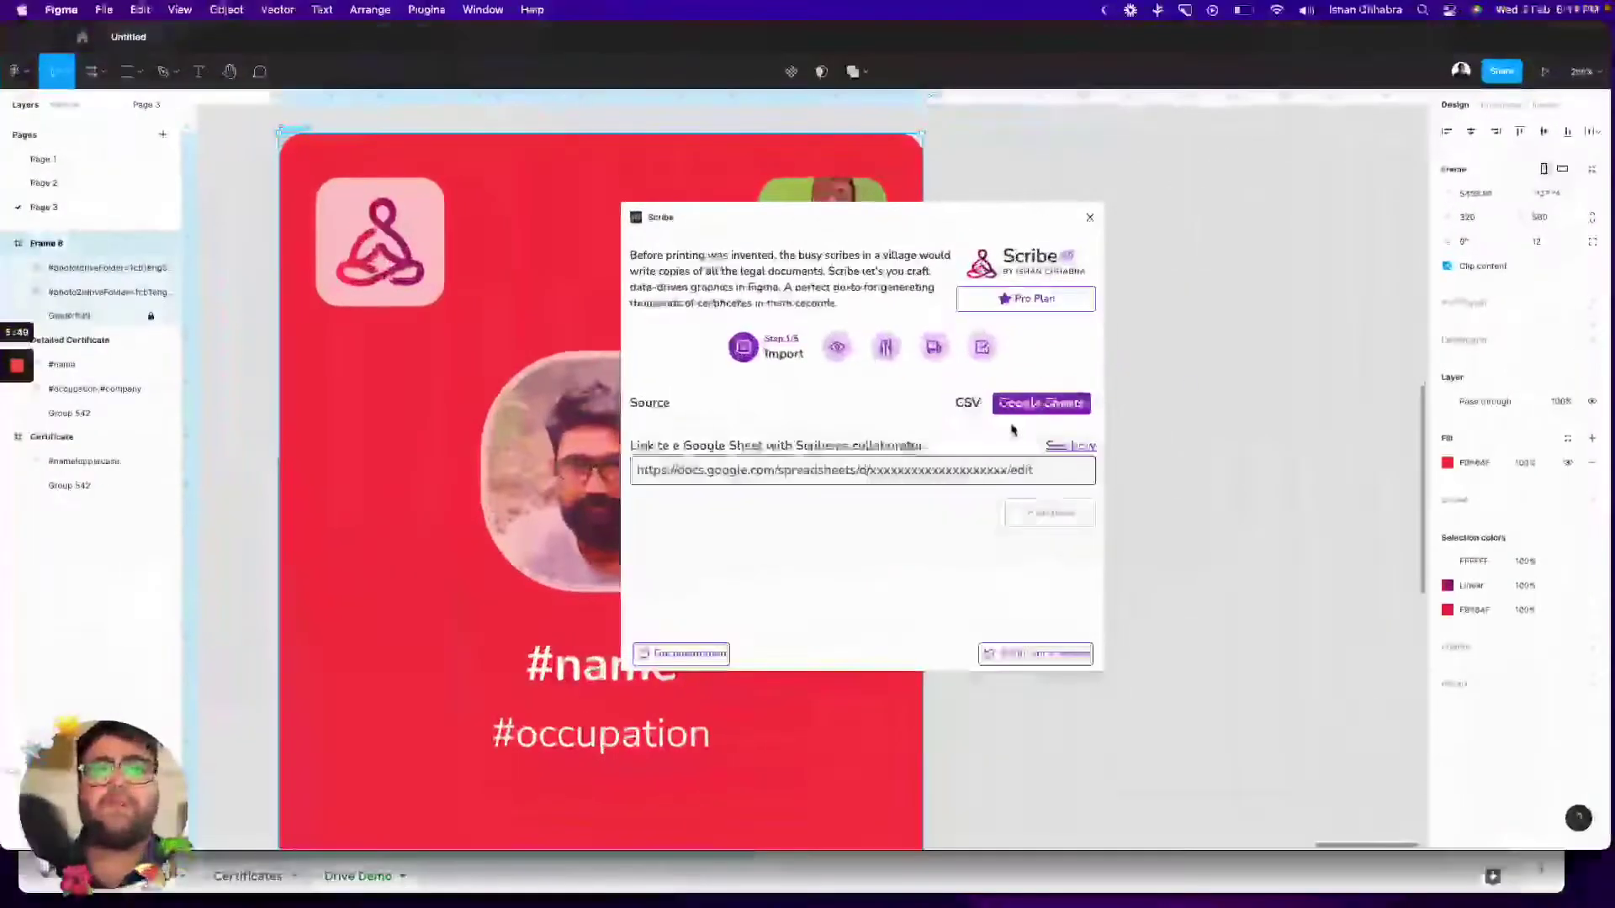
left_click(941, 473)
key("super+v")
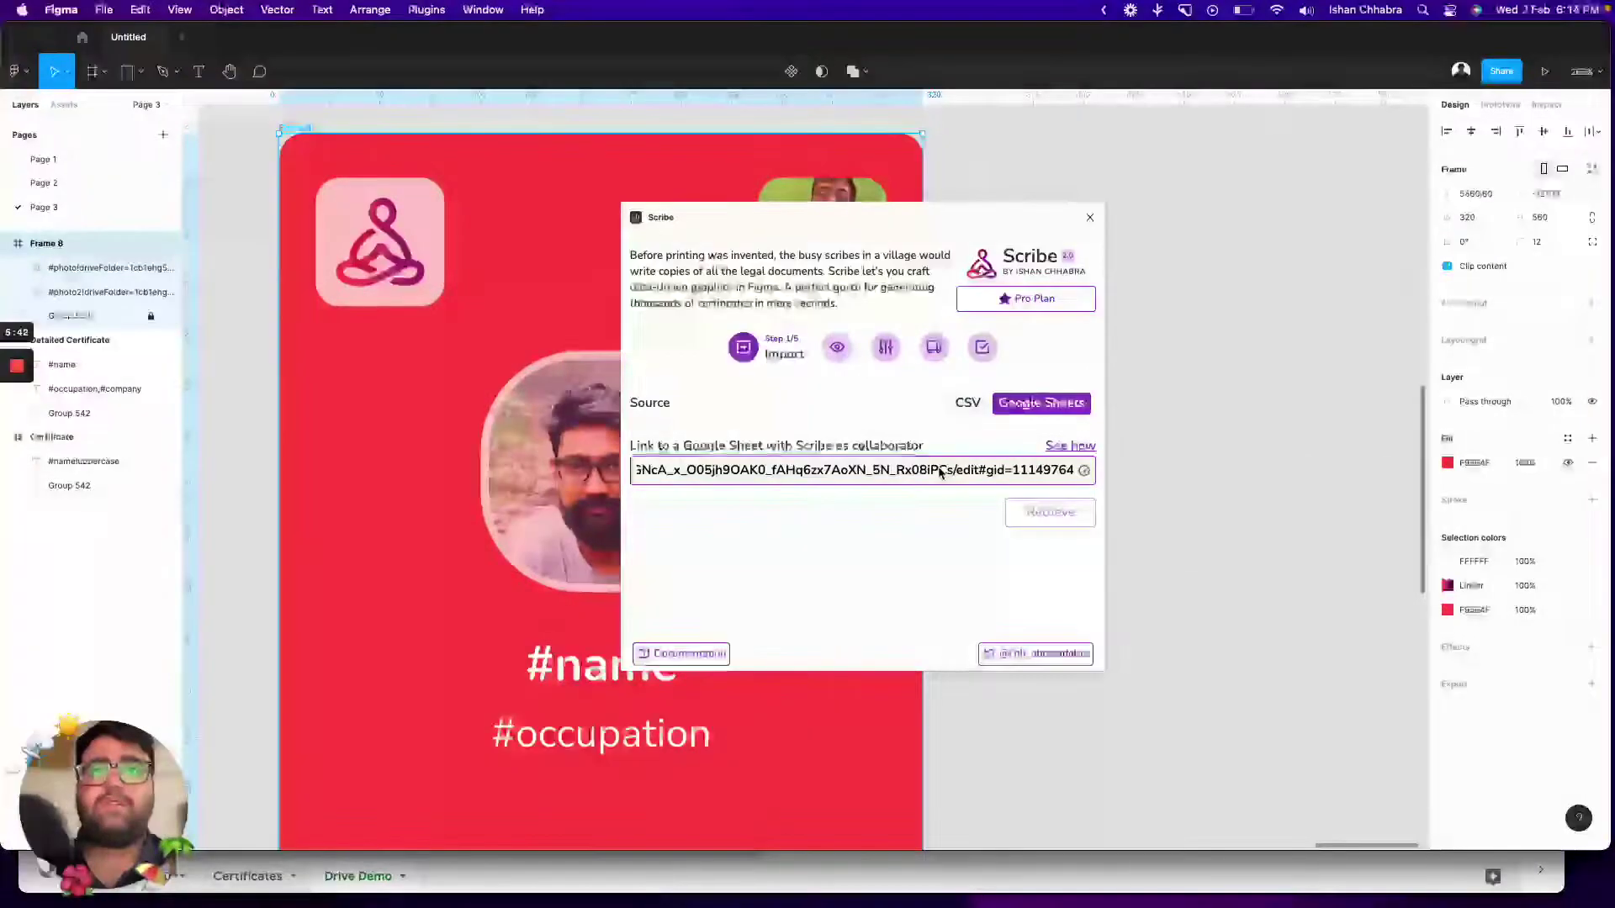
- Choose the Drive Demo sheet in Scribe and retrieve its rows
left_click(1018, 525)
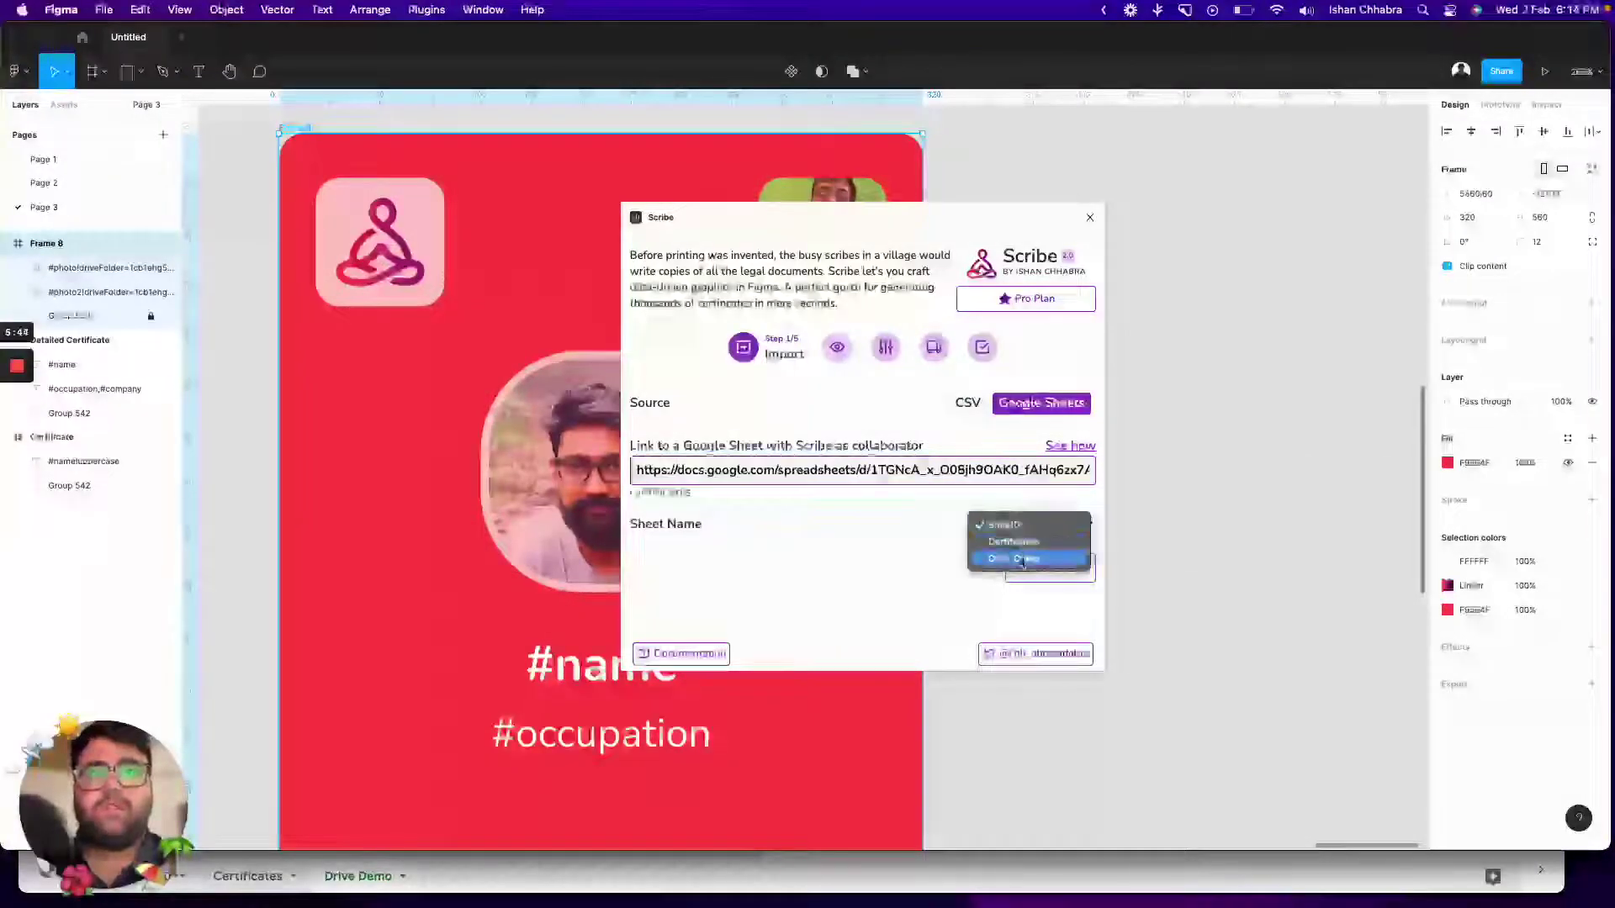
left_click(1018, 558)
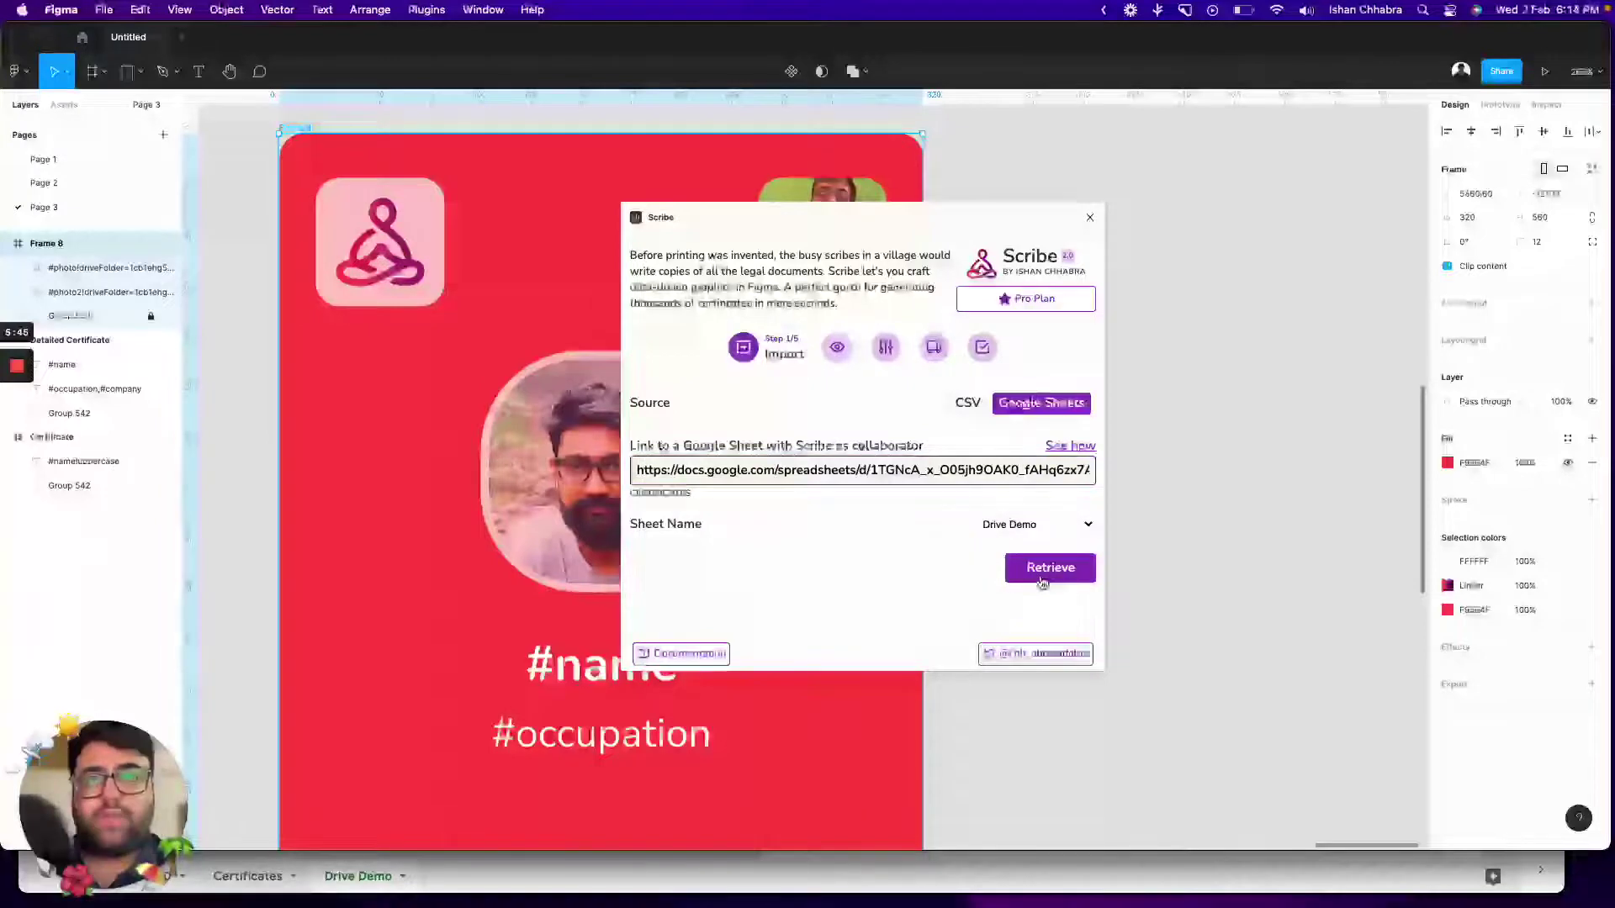
left_click(1042, 580)
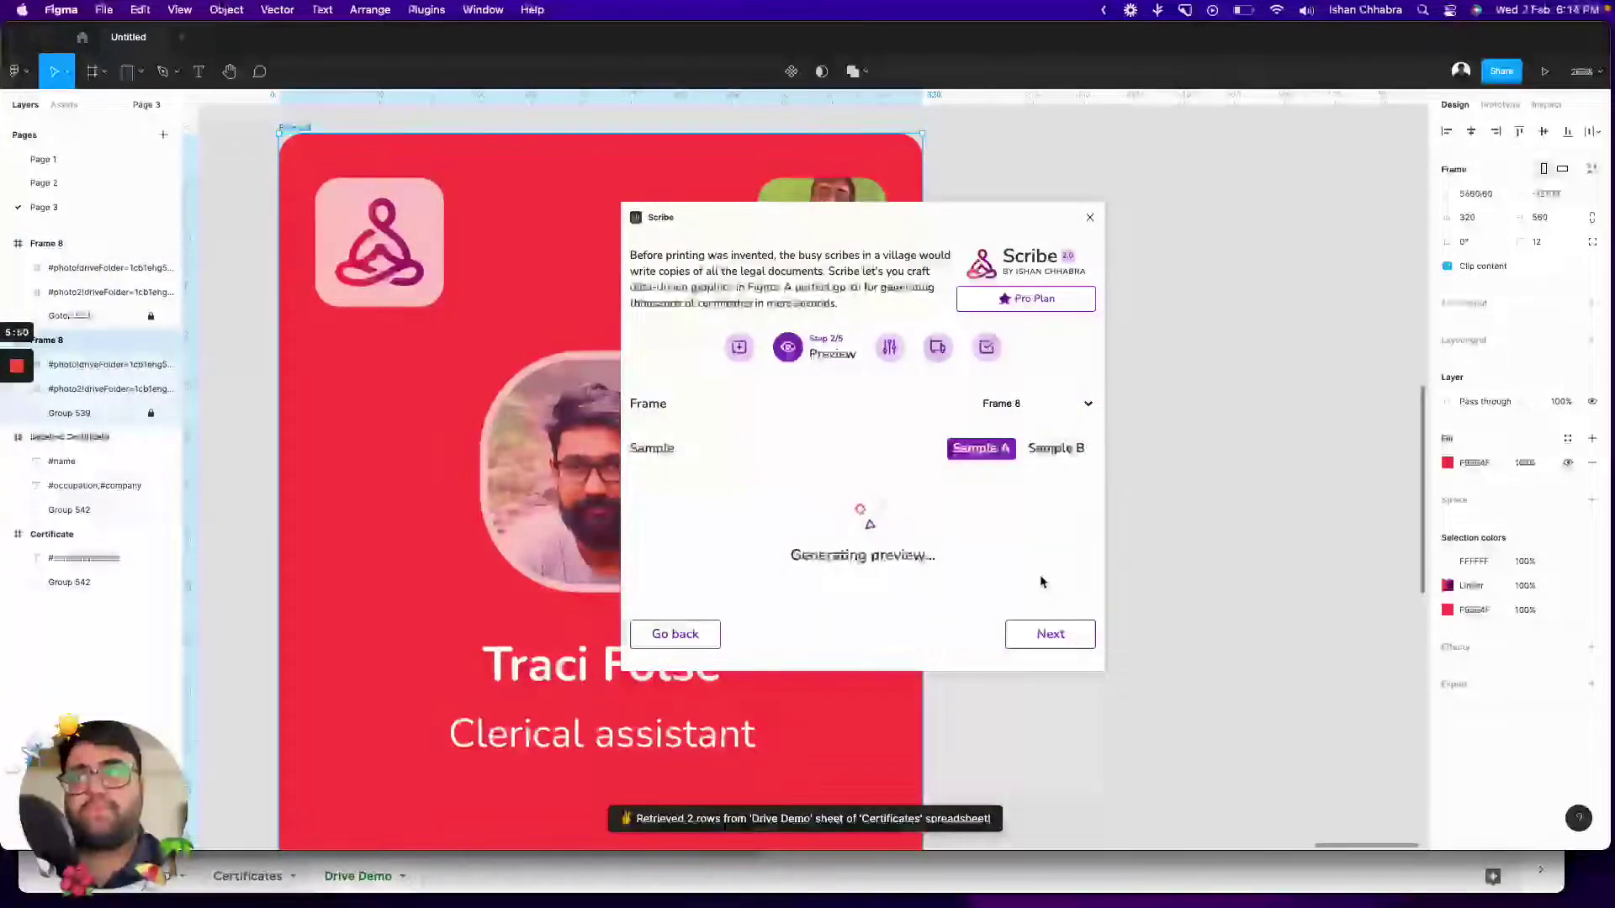
- Examine the photos, name and occupation in Scribe's Sample A and Sample B previews of the ID card
scroll(1042, 580, "down", 5)
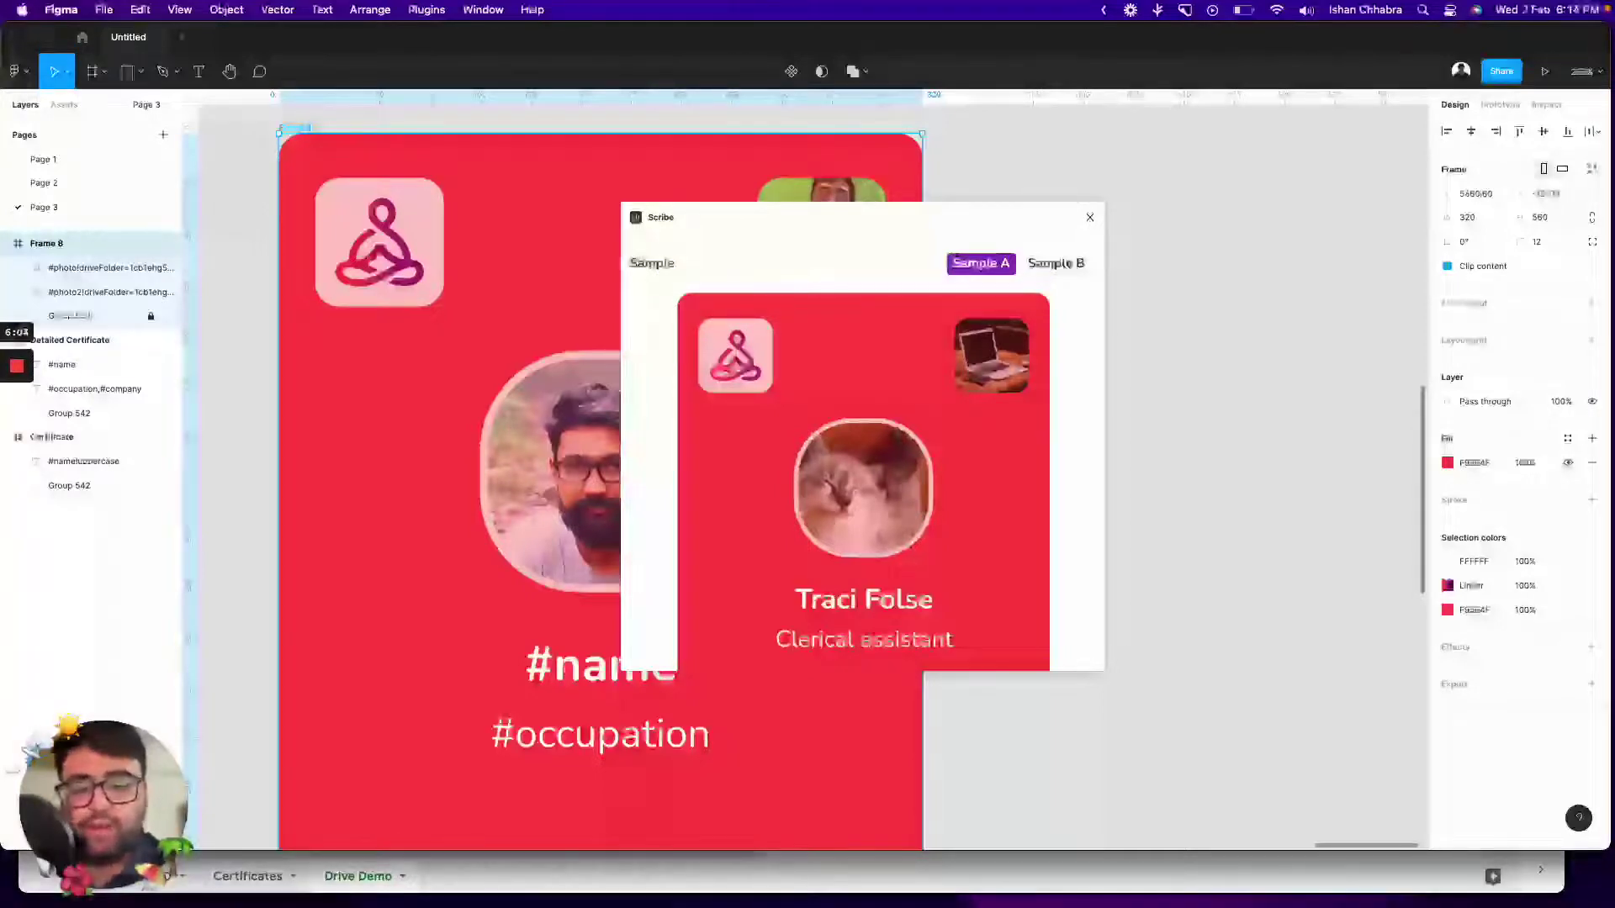
left_click(1056, 264)
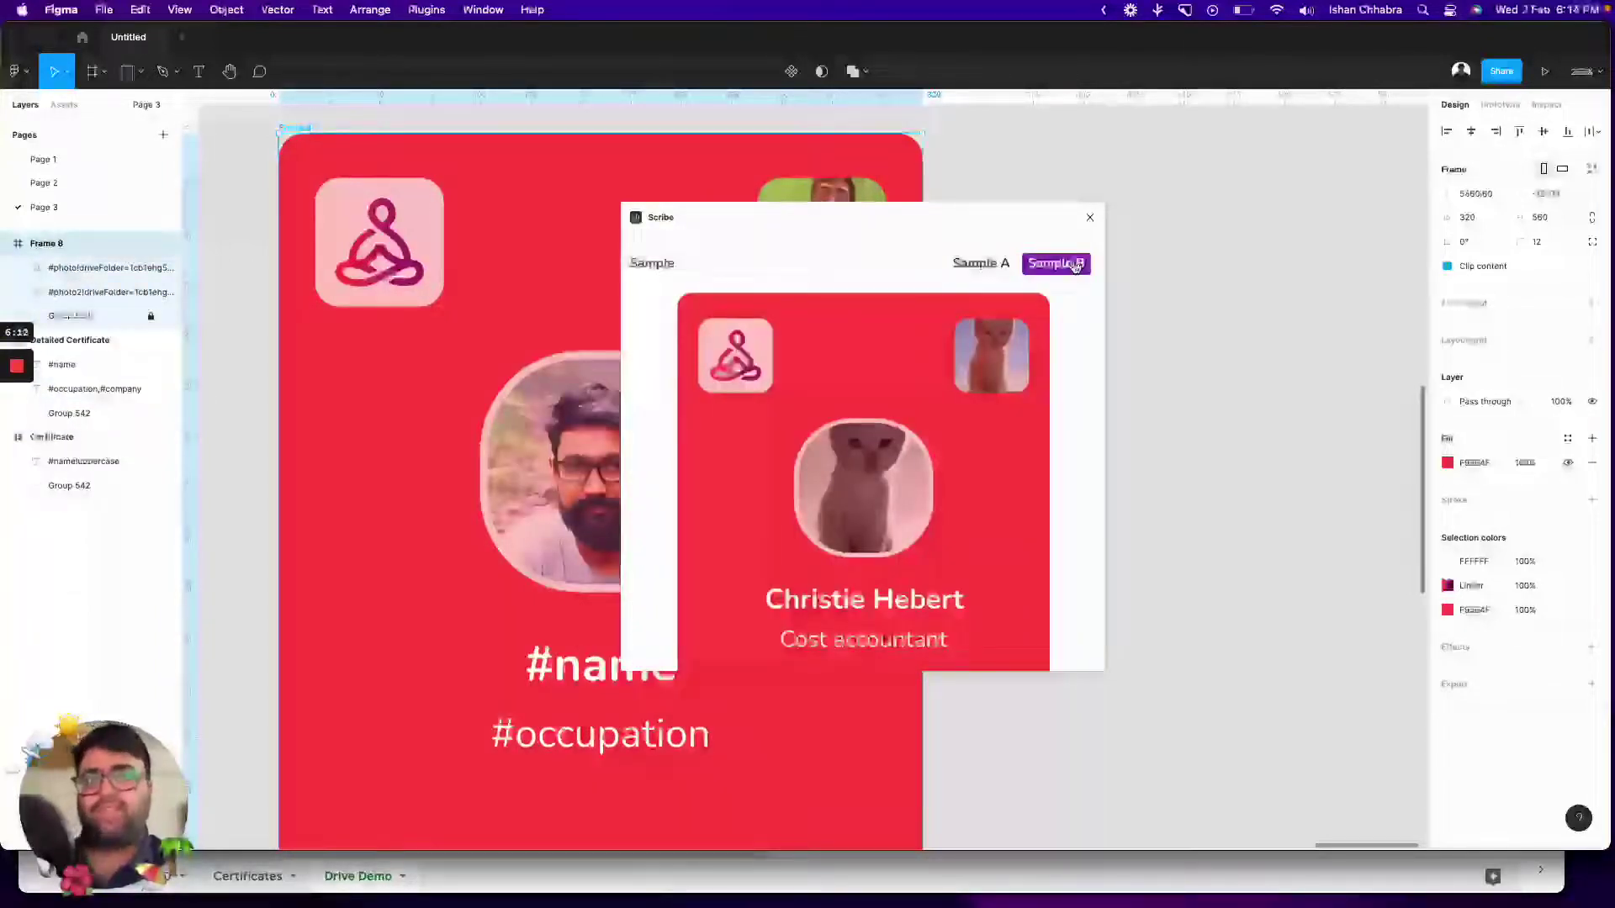
scroll(936, 418, "down", 5)
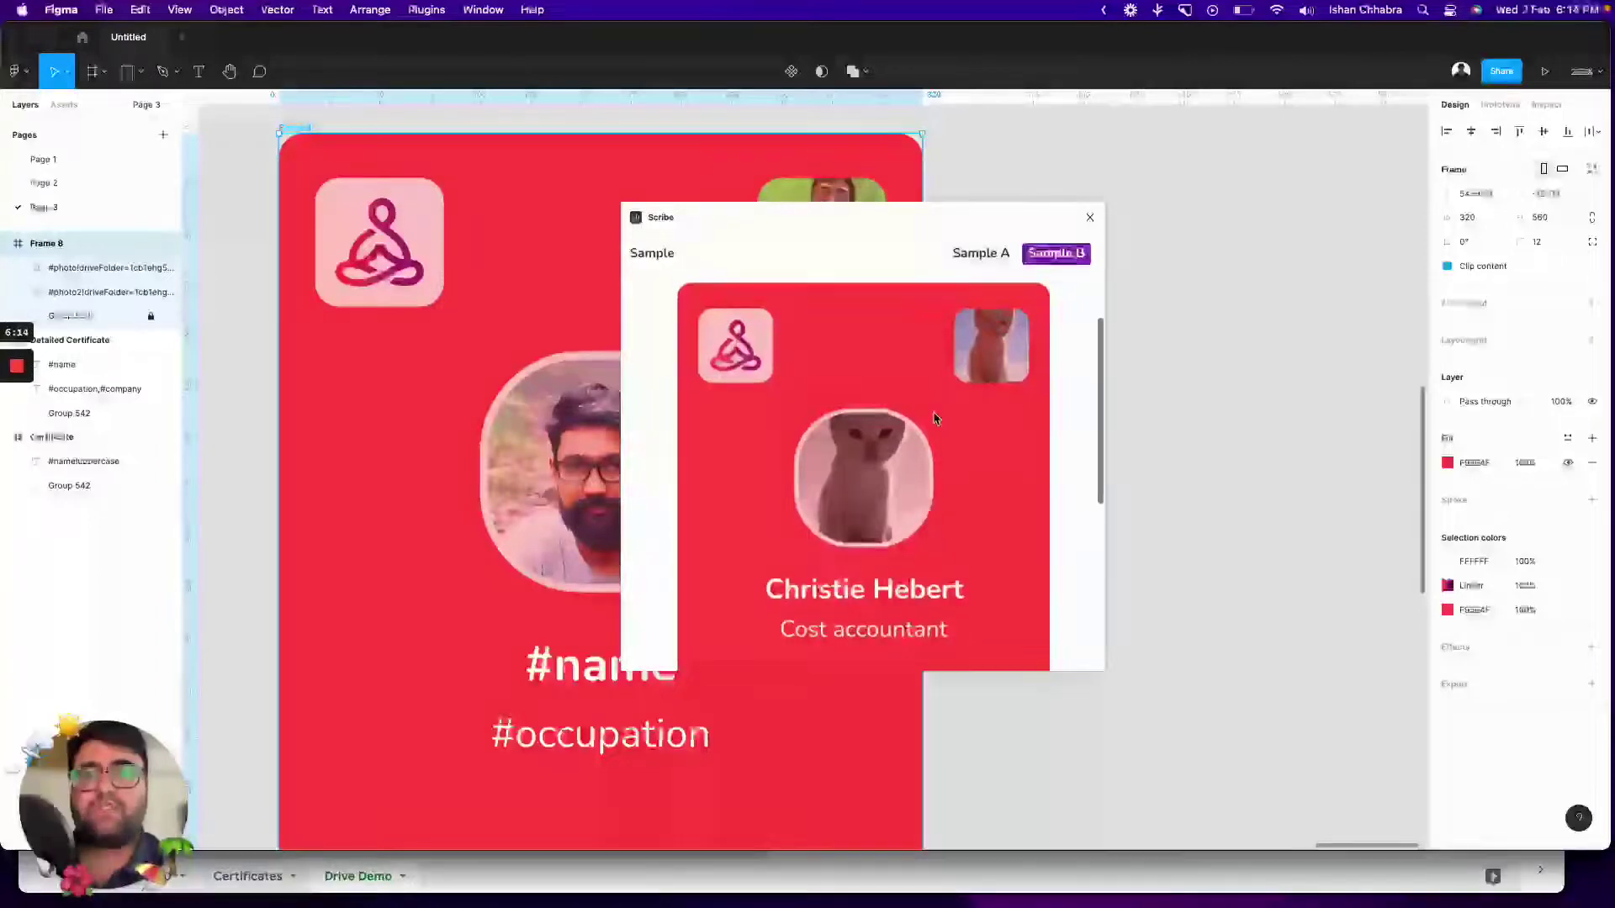
scroll(936, 419, "up", 10)
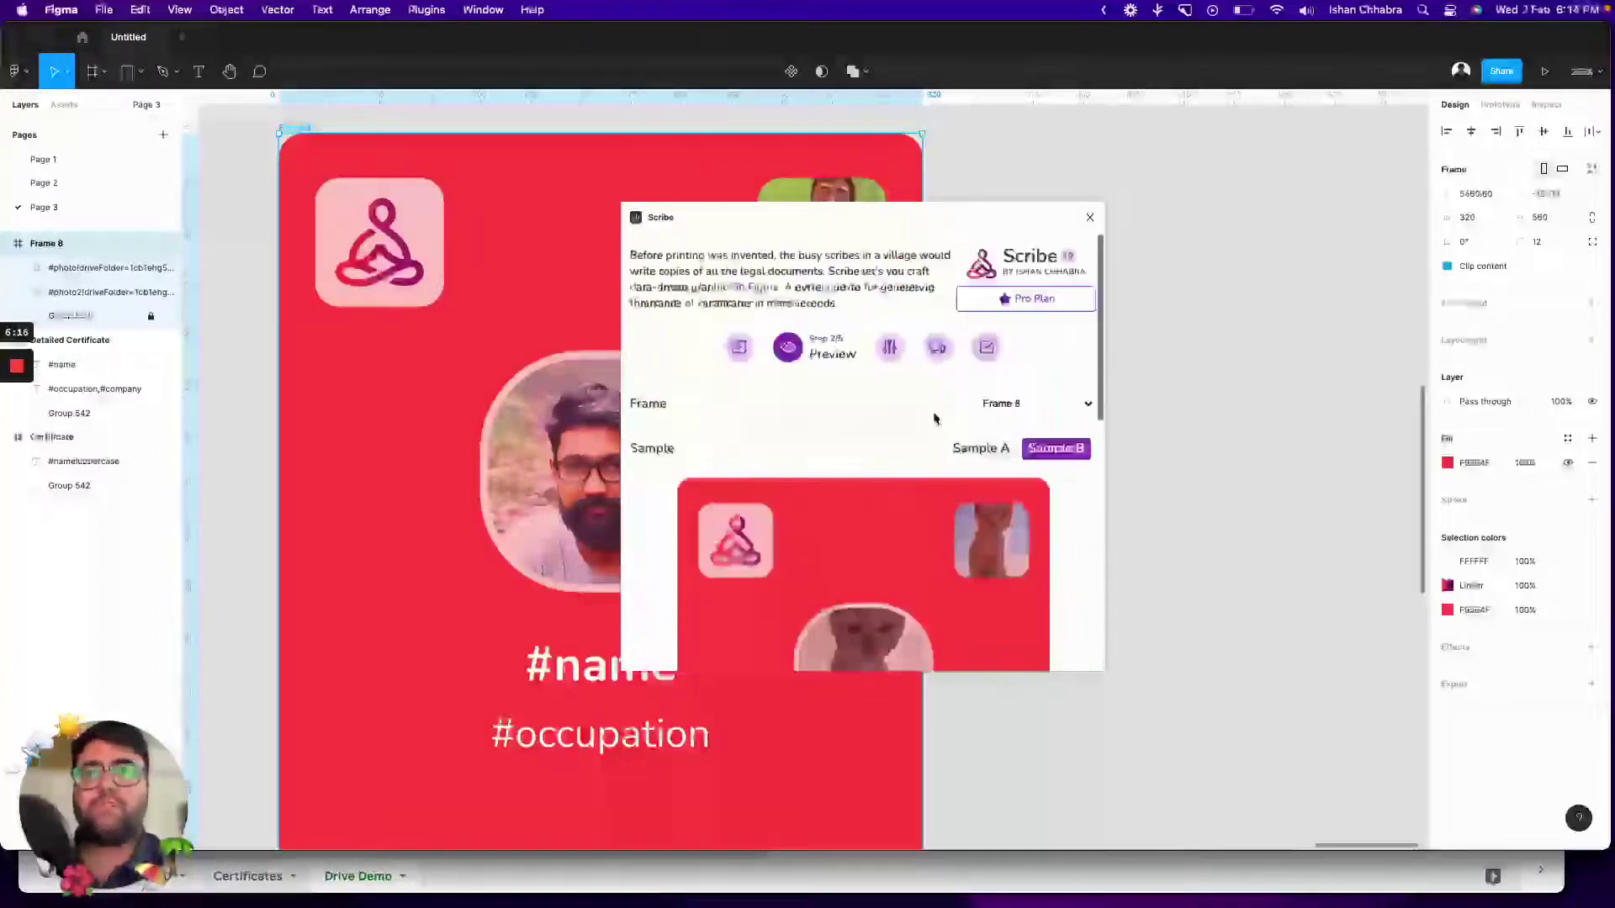
scroll(942, 442, "down", 2)
scroll(896, 532, "down", 2)
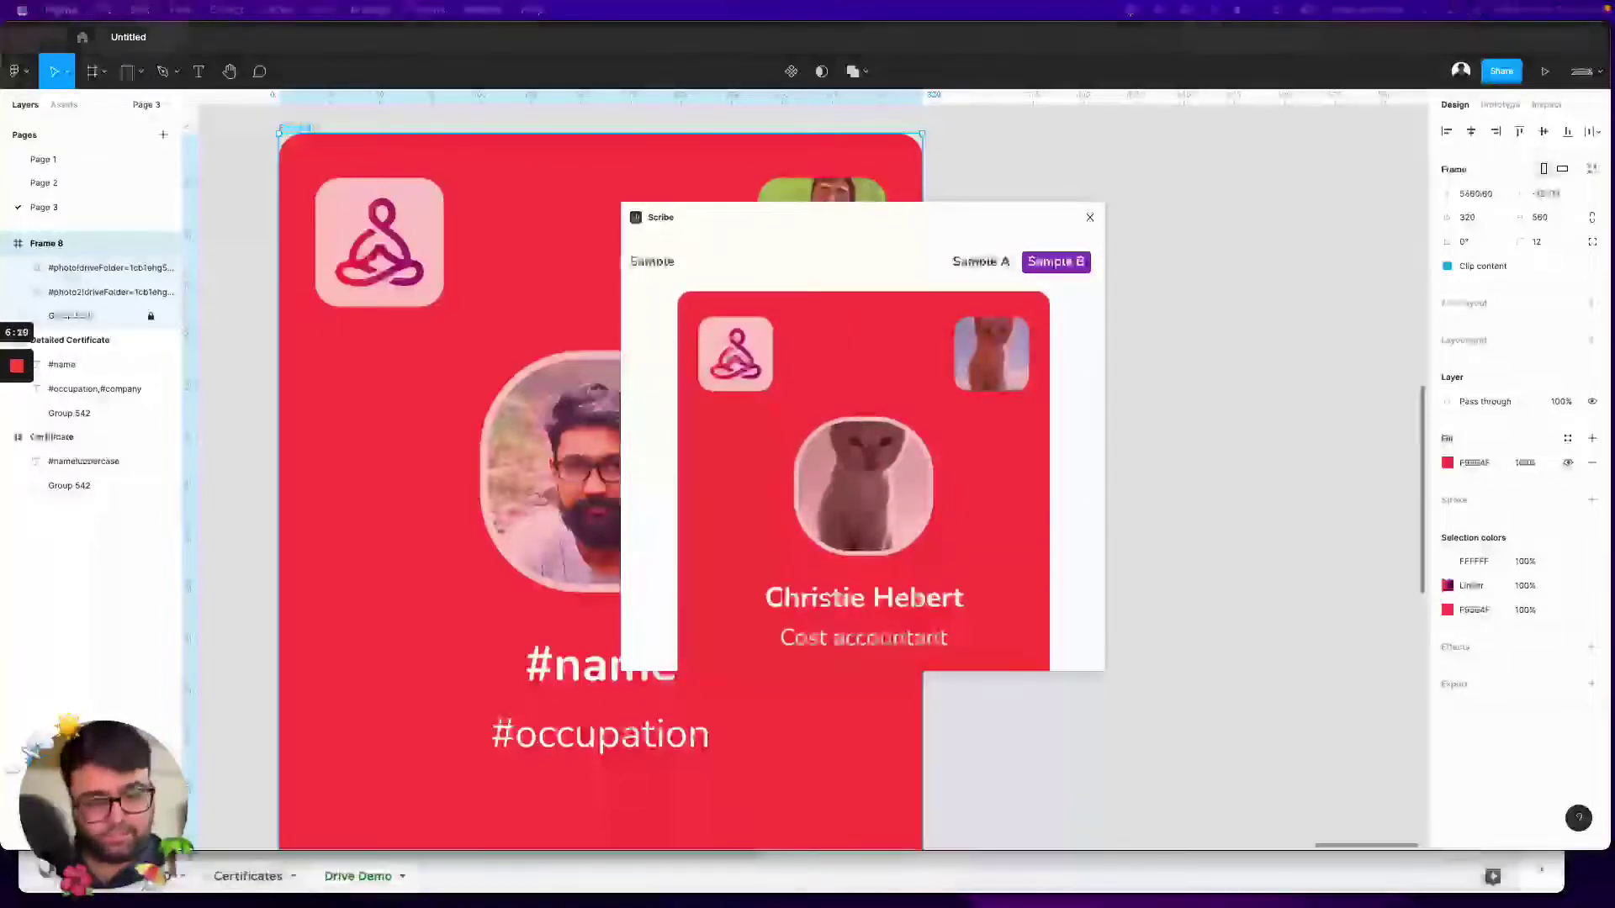
mouse_move(15, 444)
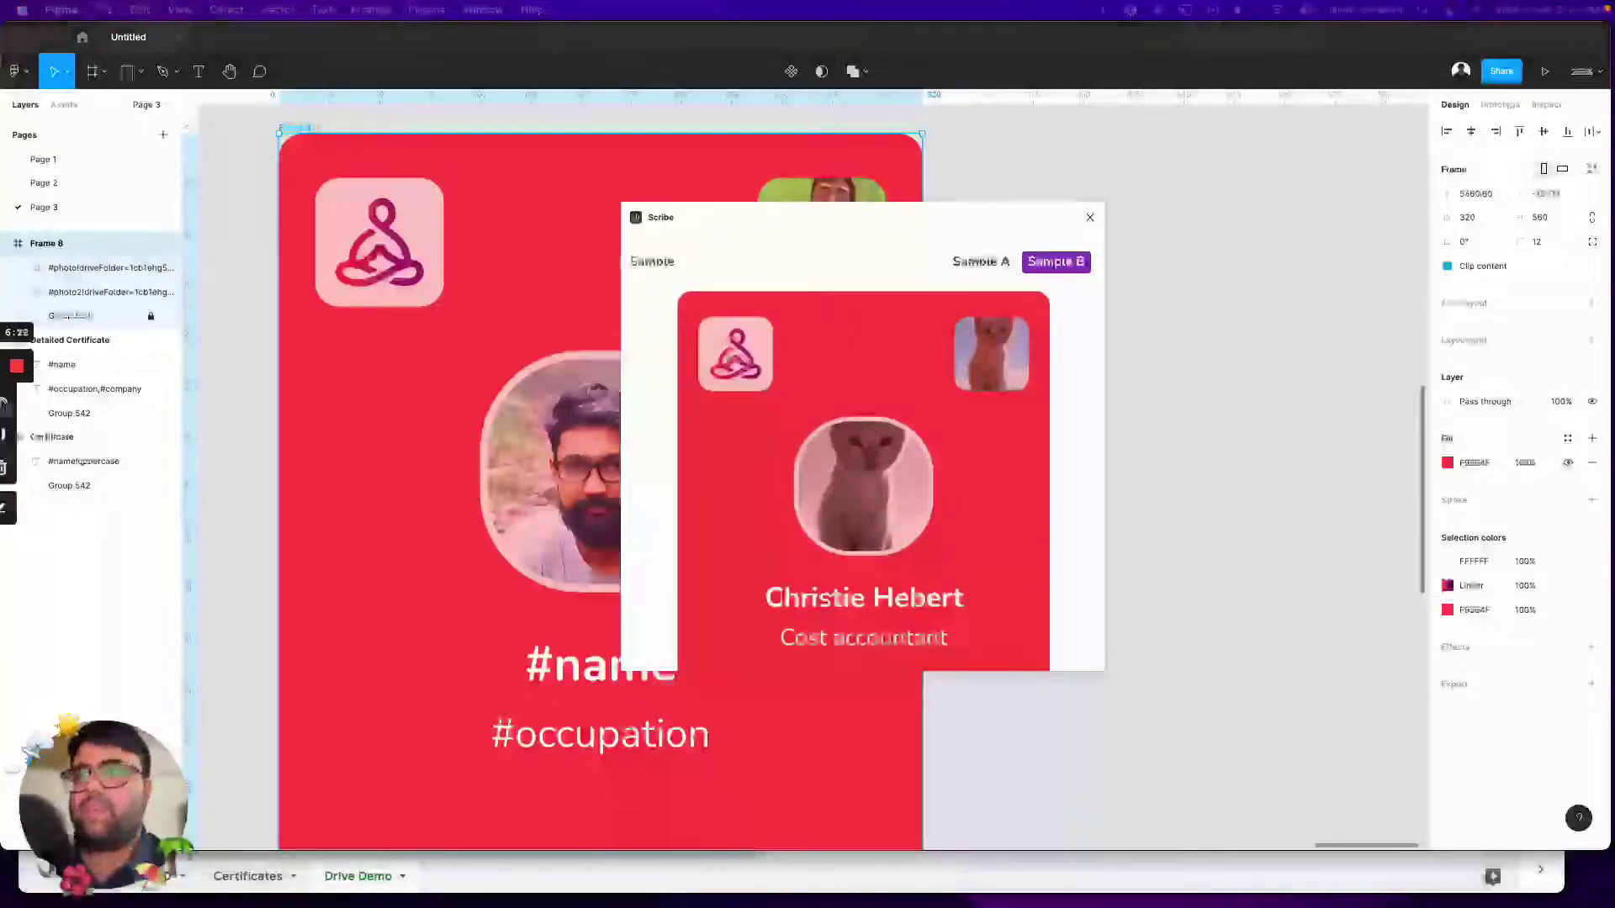